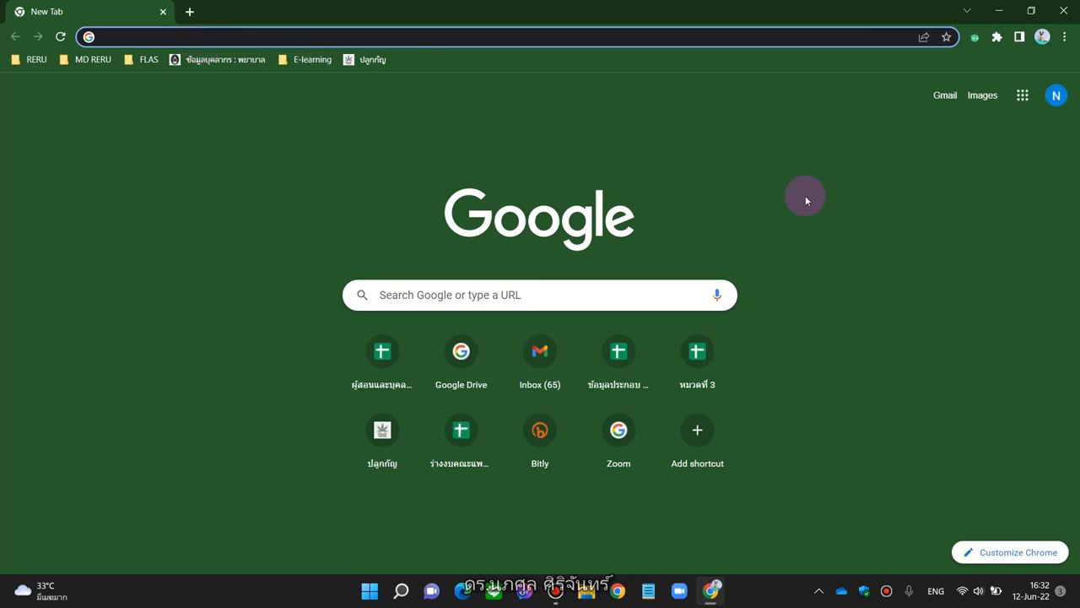
Search Google for 'google classroom' from the Chrome address bar
{"action": "left_click", "coordinate": [1024, 98]}
{"action": "scroll", "coordinate": [1000, 272], "scroll_direction": "down", "scroll_amount": 5}
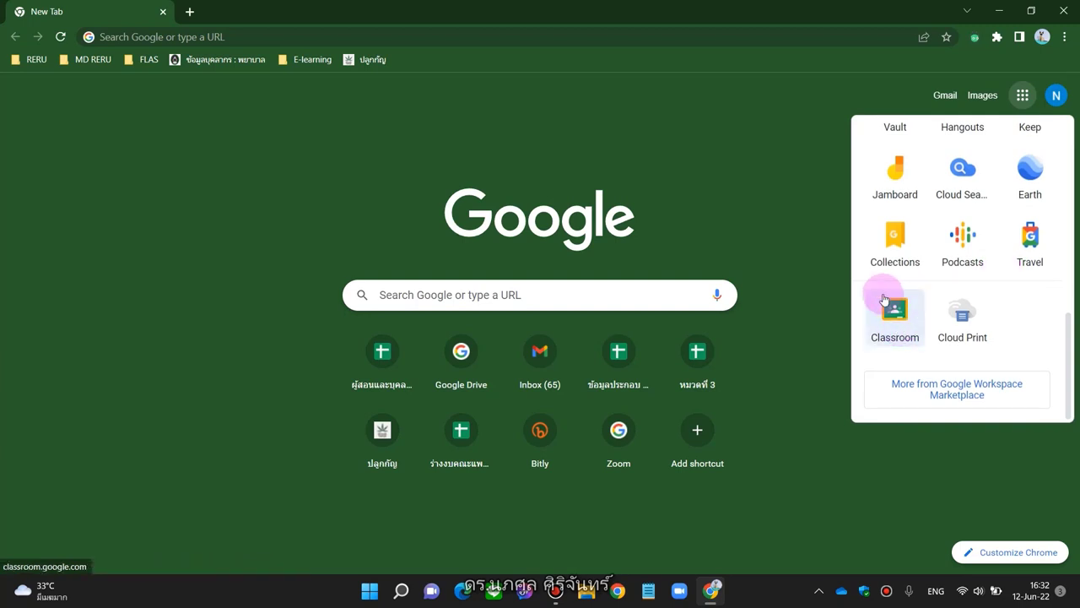
{"action": "left_click", "coordinate": [789, 38]}
{"action": "type", "text": "google "}
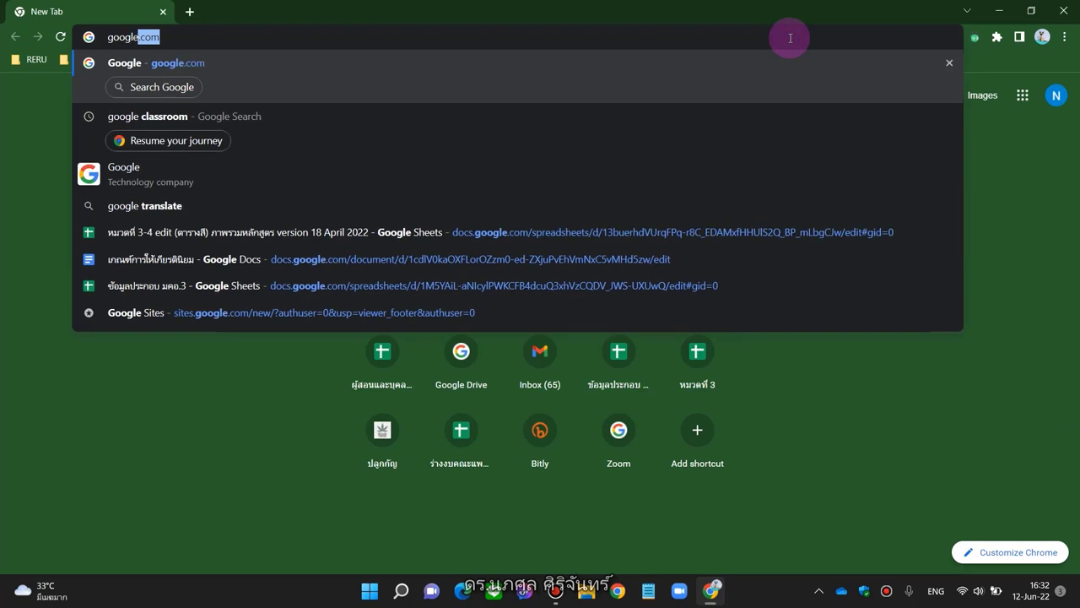
{"action": "type", "text": "classroom"}
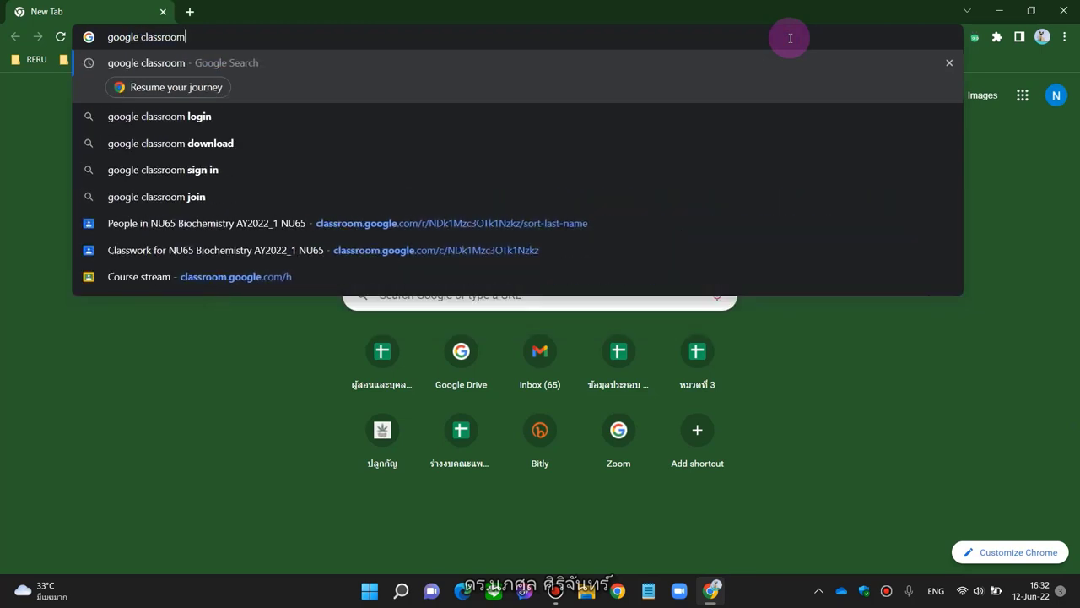
{"action": "left_click", "coordinate": [441, 57]}
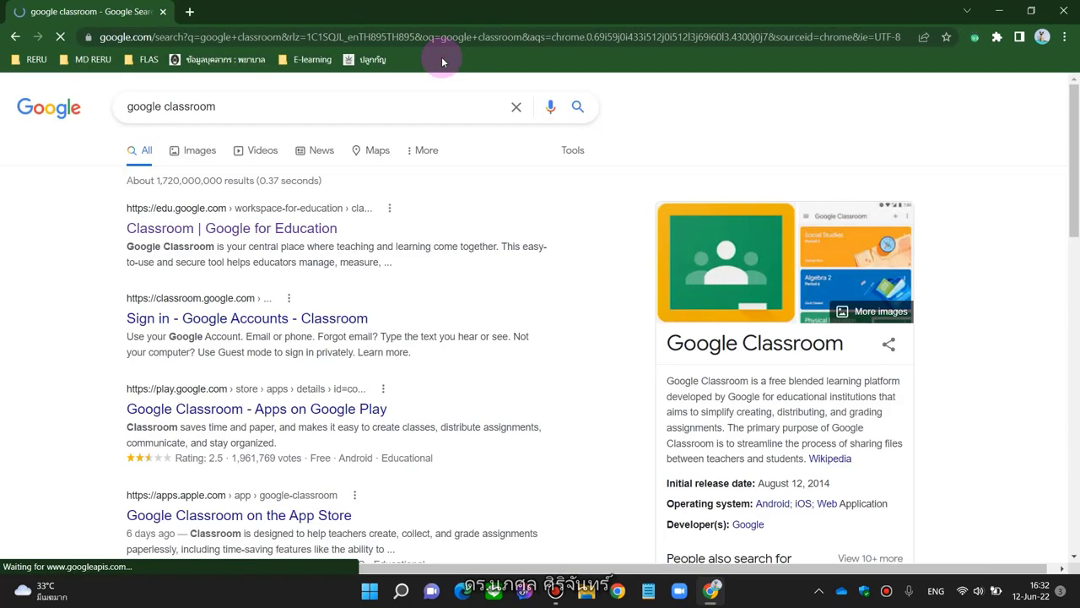
Open the Classroom sign-in result to reach the Classes page with NU65 Biochemistry and General Microbiology
{"action": "scroll", "coordinate": [31, 265], "scroll_direction": "down", "scroll_amount": 1}
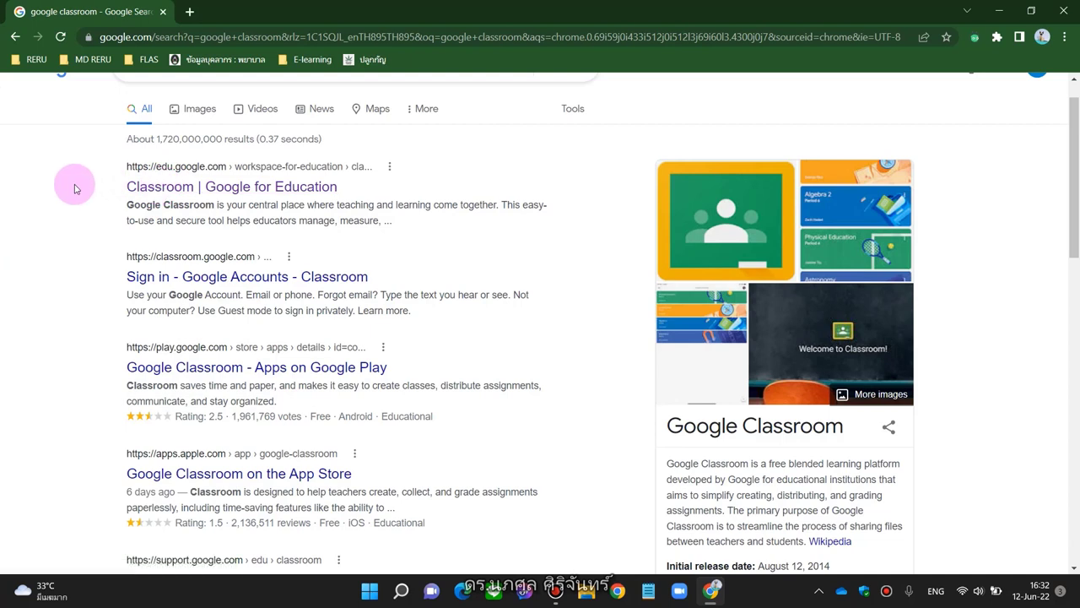
{"action": "left_click", "coordinate": [191, 279]}
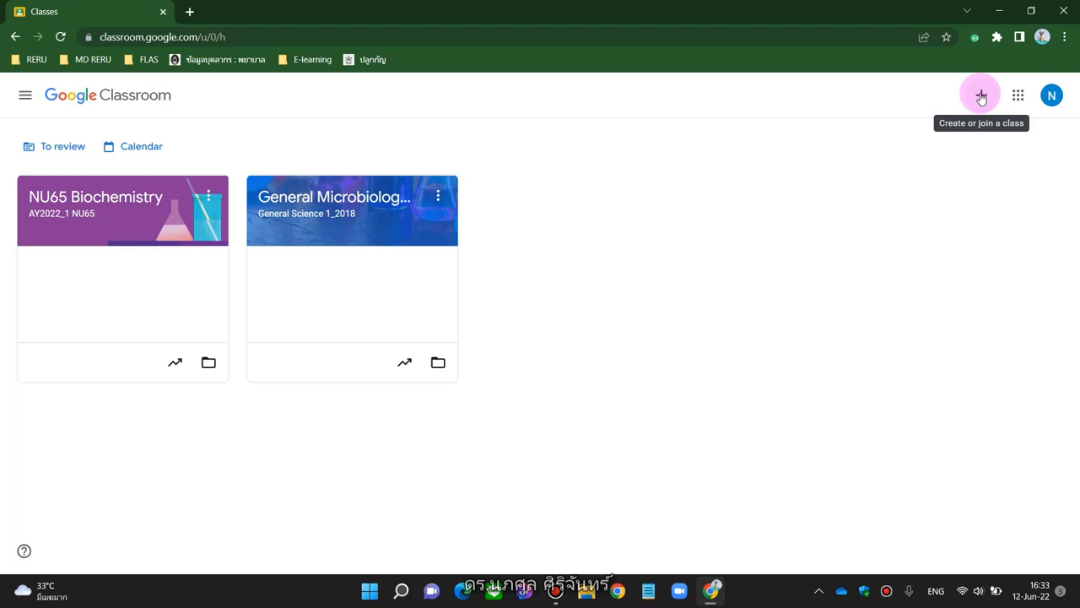
Choose Create class from the + menu to get an empty class form
{"action": "left_click", "coordinate": [981, 96]}
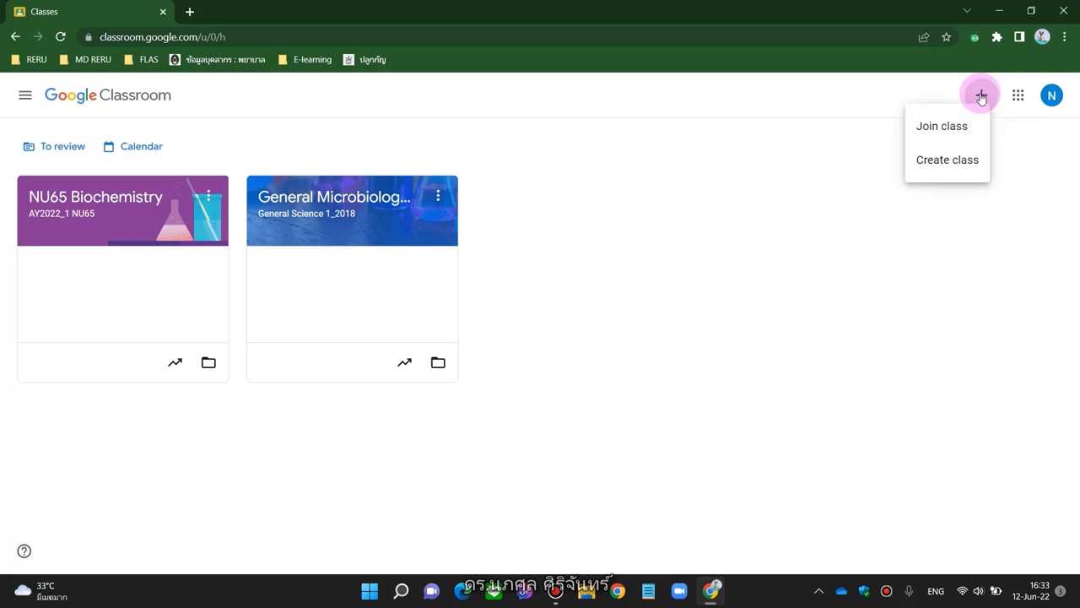
{"action": "left_click", "coordinate": [946, 169]}
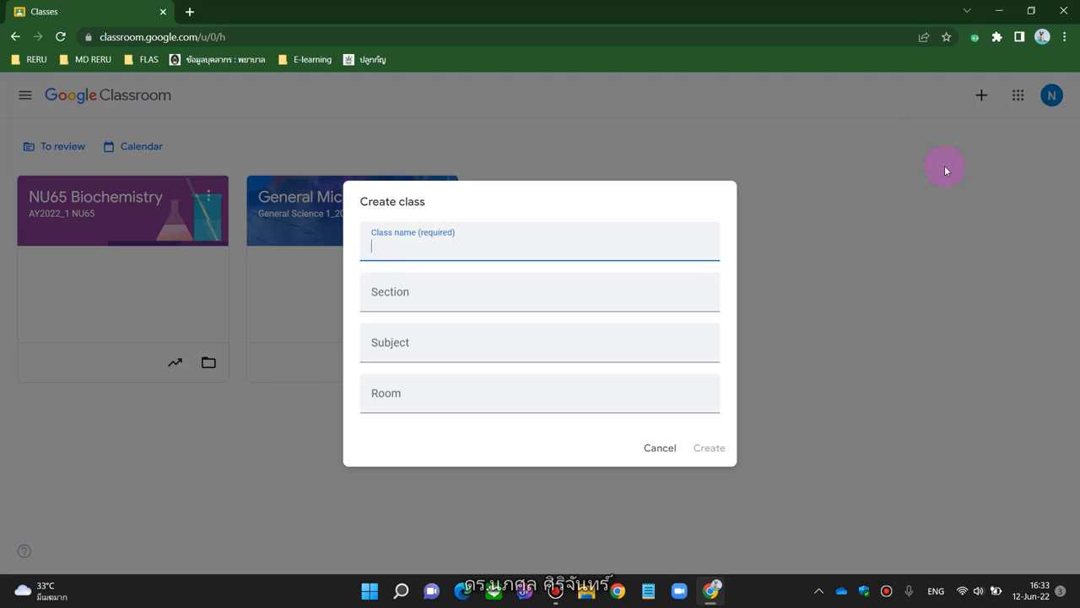
Name the class 'GEN4601 สังคม ห้อง2' with section 'สังคมศึกษา ห้อง 2'
{"action": "type", "text": "GEN4601"}
{"action": "key", "text": "grave"}
{"action": "type", "text": "สังคม ห้อง"}
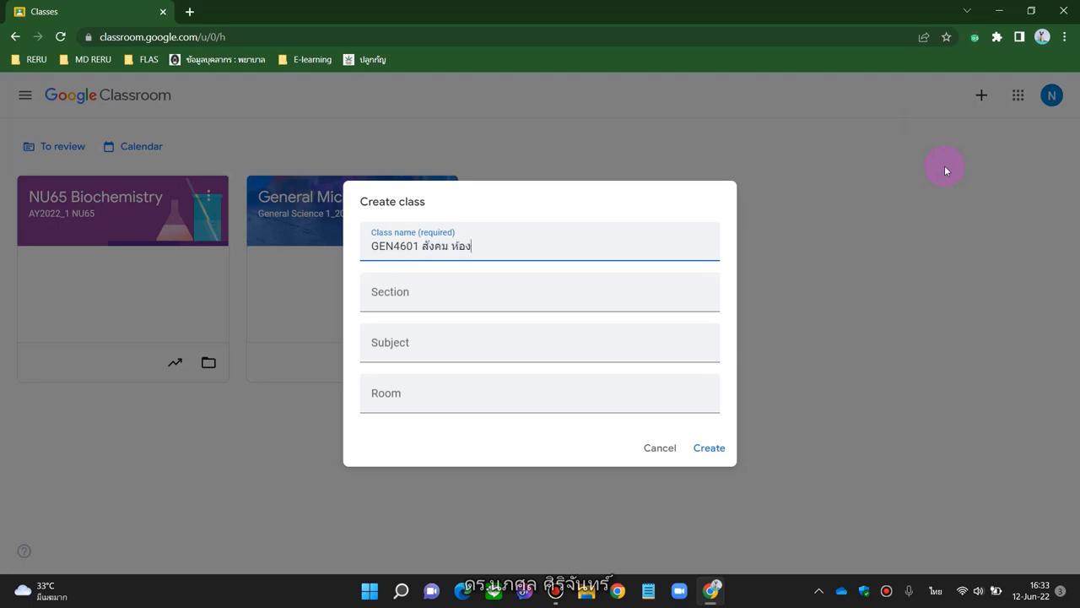
{"action": "key", "text": "grave"}
{"action": "type", "text": "2"}
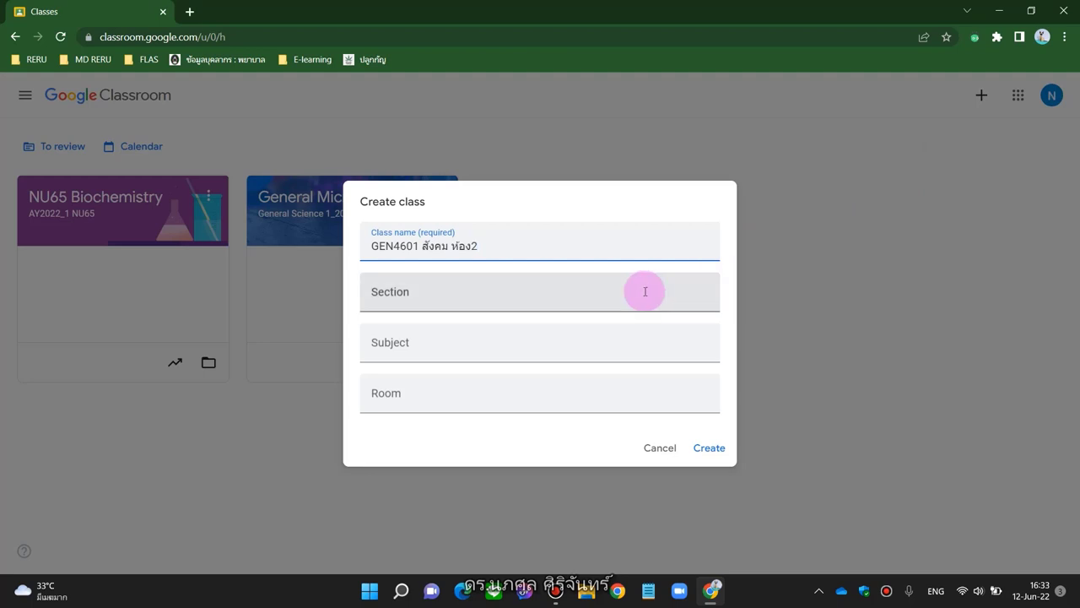
{"action": "left_click", "coordinate": [644, 291]}
{"action": "type", "text": "1/8"}
{"action": "key", "text": "BackSpace"}
{"action": "key", "text": "BackSpace"}
{"action": "key", "text": "BackSpace"}
{"action": "key", "text": "grave"}
{"action": "type", "text": "ห"}
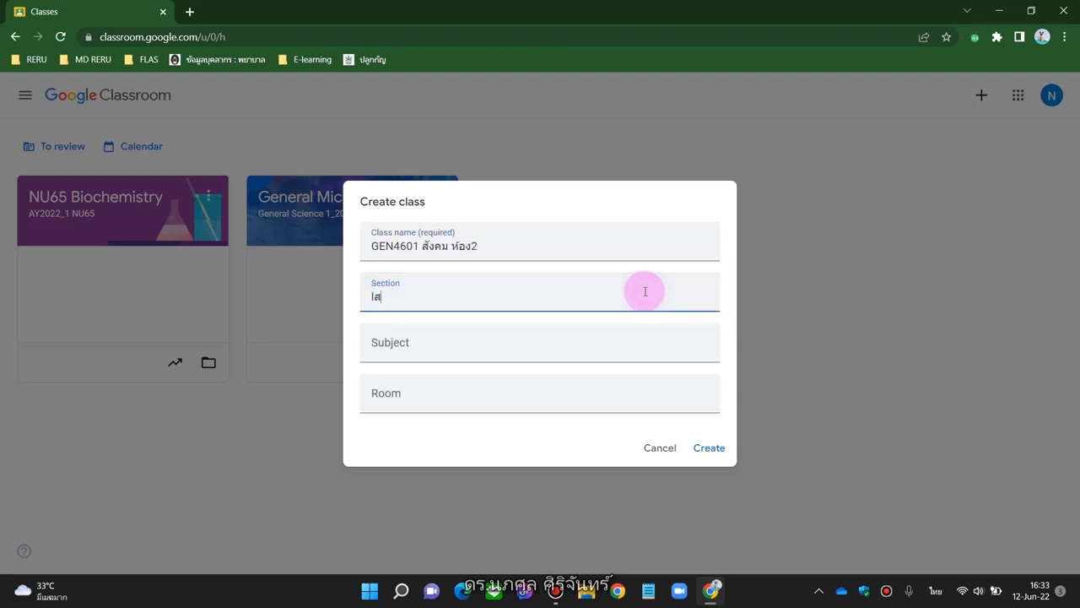
{"action": "key", "text": "BackSpace"}
{"action": "type", "text": "สังคมศึกษา ห้อง"}
{"action": "key", "text": "grave"}
{"action": "type", "text": "2"}
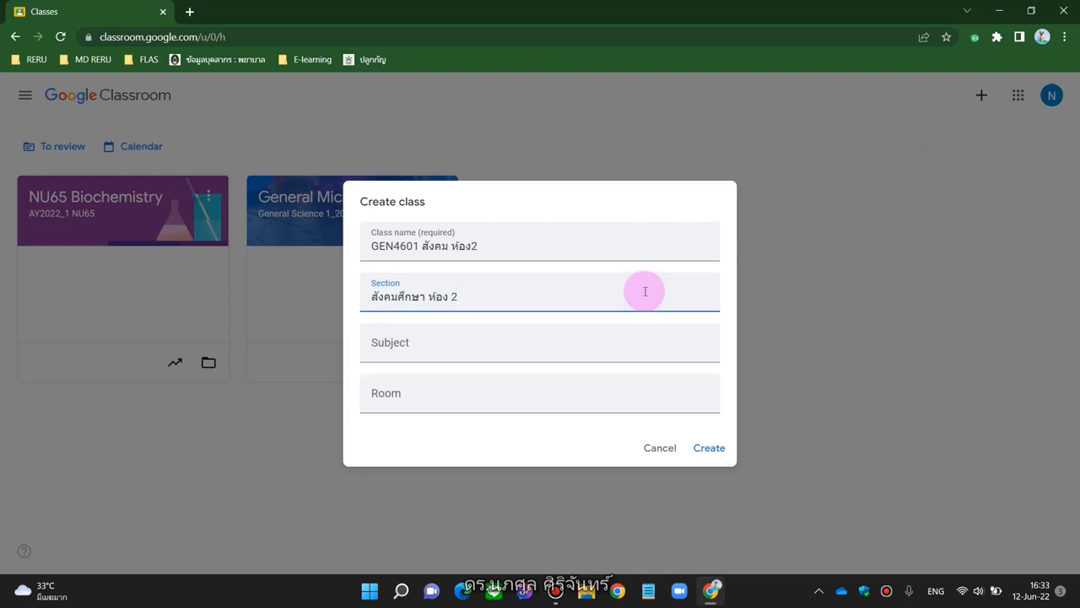
Enter subject 'วิทยาศาสตร์และส่ิงแวดล้อมเพื่อคุณภาพชีวิต' and room 2, then create the class
{"action": "left_click", "coordinate": [574, 343]}
{"action": "key", "text": "grave"}
{"action": "type", "text": "วิทยา"}
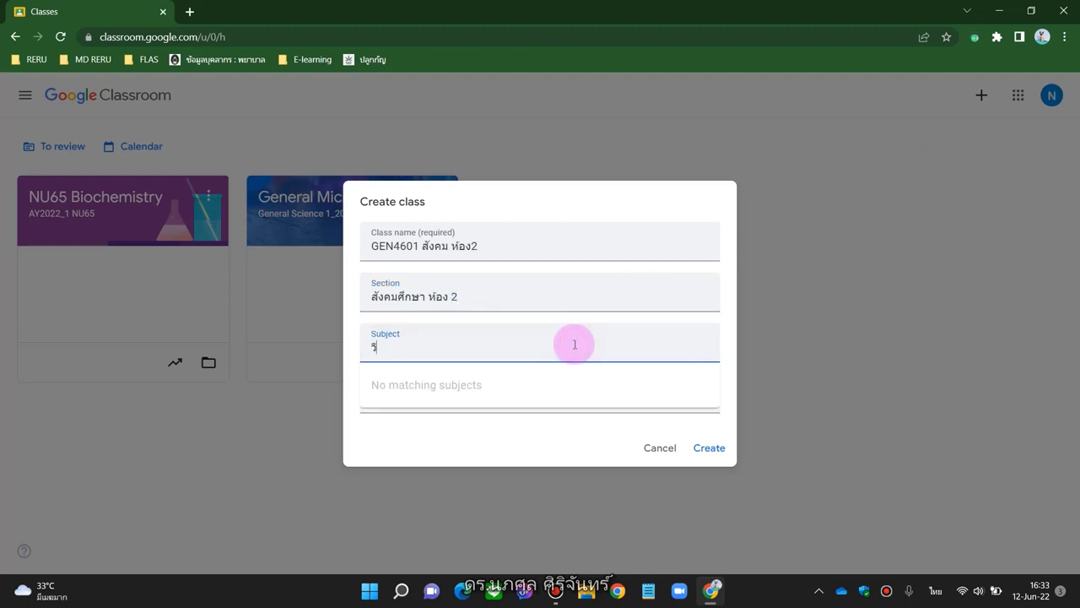
{"action": "type", "text": "ศาสตร์แล"}
{"action": "type", "text": "ะส่"}
{"action": "type", "text": "ิงแวดล้อมเพื่อ"}
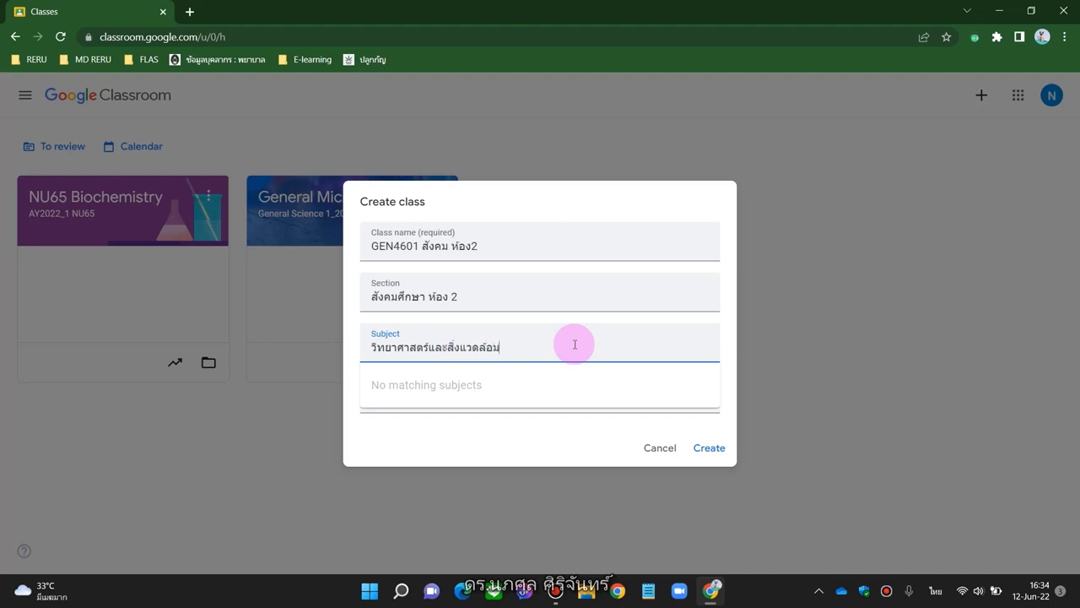
{"action": "type", "text": "คุณภาพชีวิต"}
{"action": "left_click", "coordinate": [492, 445]}
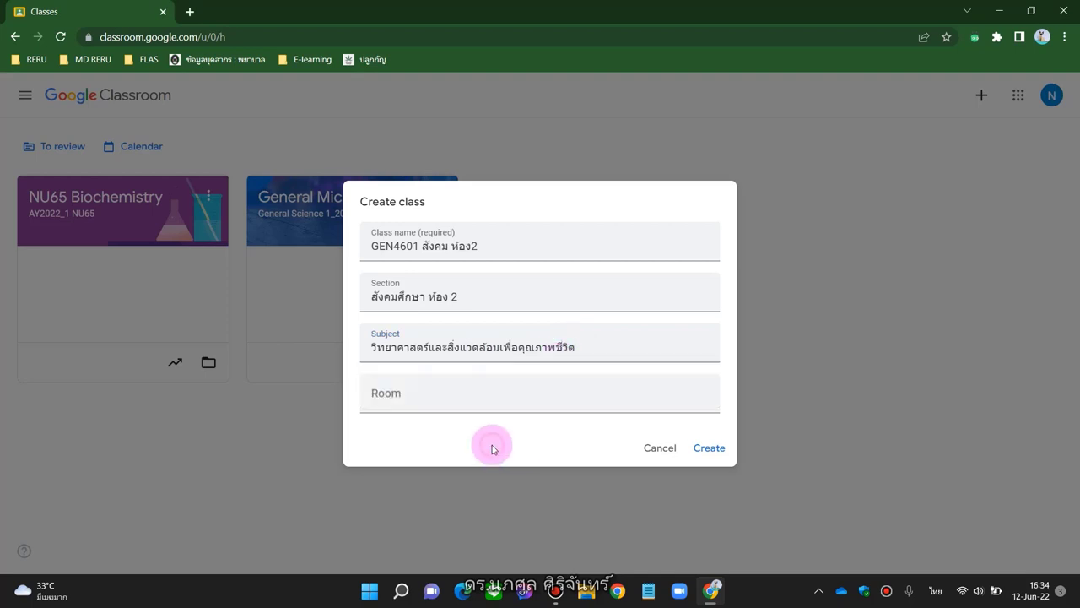
{"action": "left_click", "coordinate": [471, 407]}
{"action": "key", "text": "alt+shift"}
{"action": "type", "text": "2"}
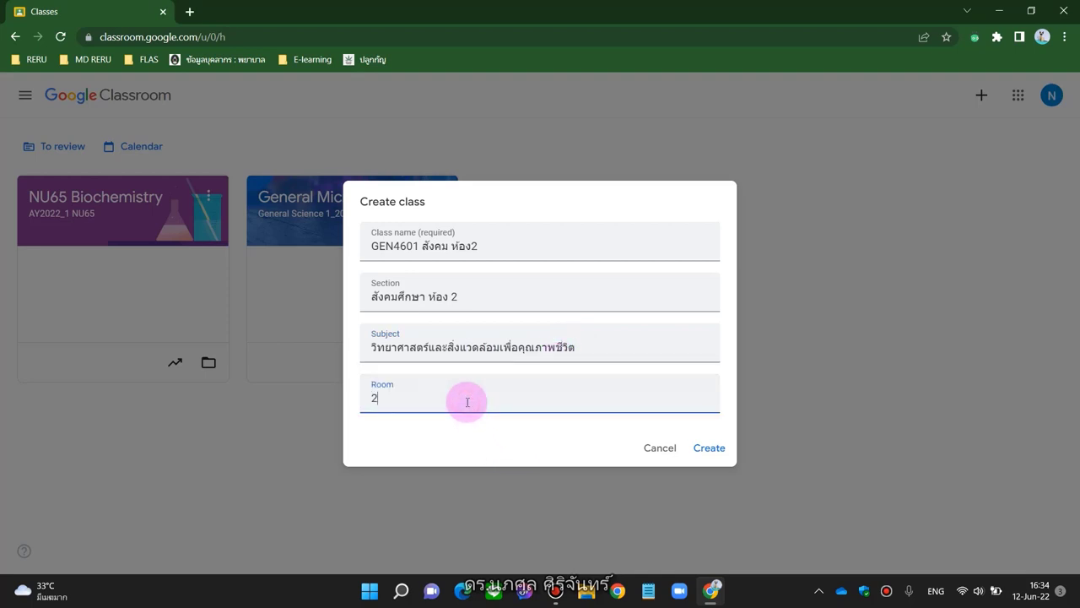
{"action": "left_click", "coordinate": [716, 453]}
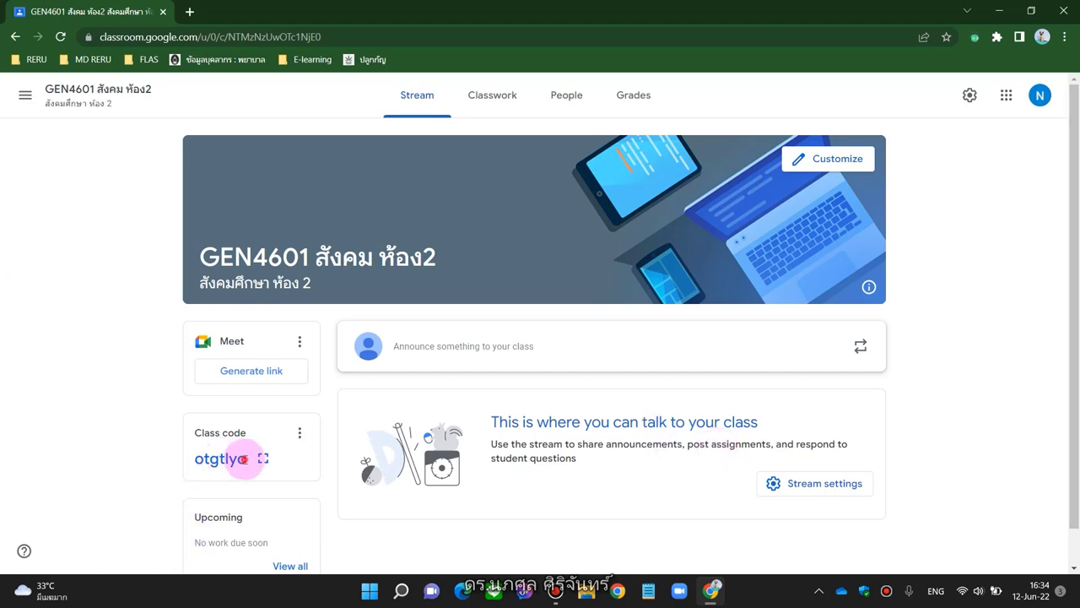
Copy the class invite link from the Class code card's options menu
{"action": "left_click_drag", "start_coordinate": [246, 458], "coordinate": [195, 463]}
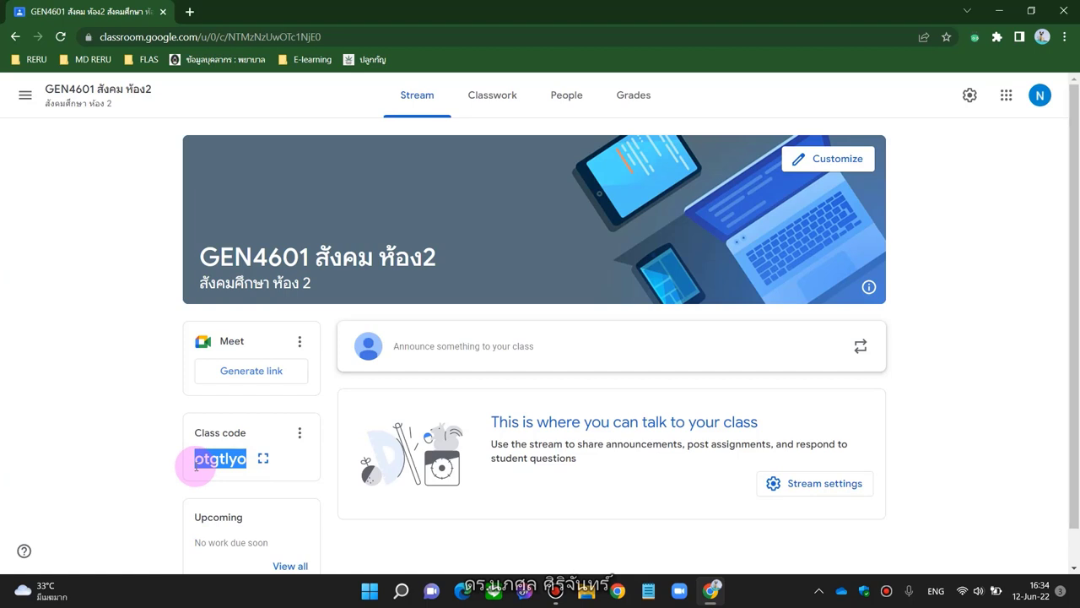
{"action": "left_click", "coordinate": [299, 433]}
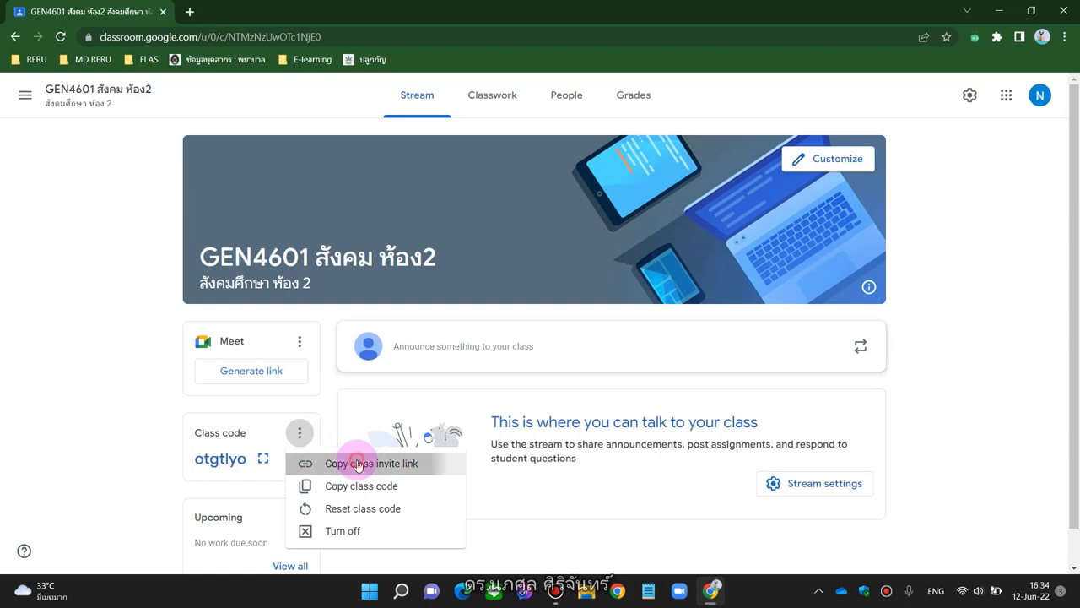
{"action": "left_click", "coordinate": [358, 463]}
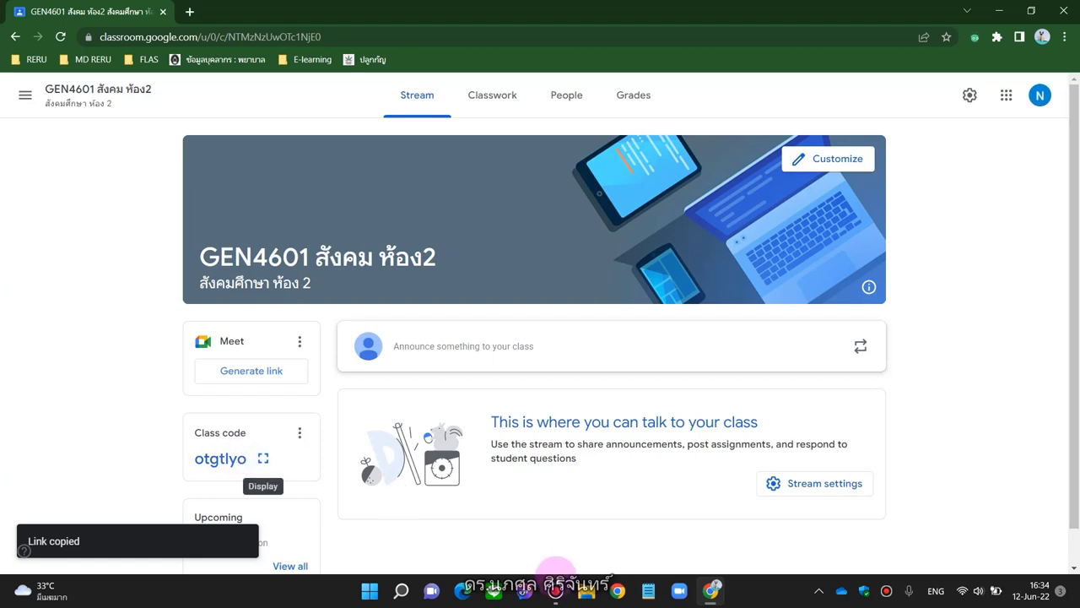
Paste the invite link into Notepad under 'ลิงค์เข้าห้องเรียน Google classroom สังคมฯ ห้อง 2', then minimize Notepad
{"action": "left_click", "coordinate": [649, 593]}
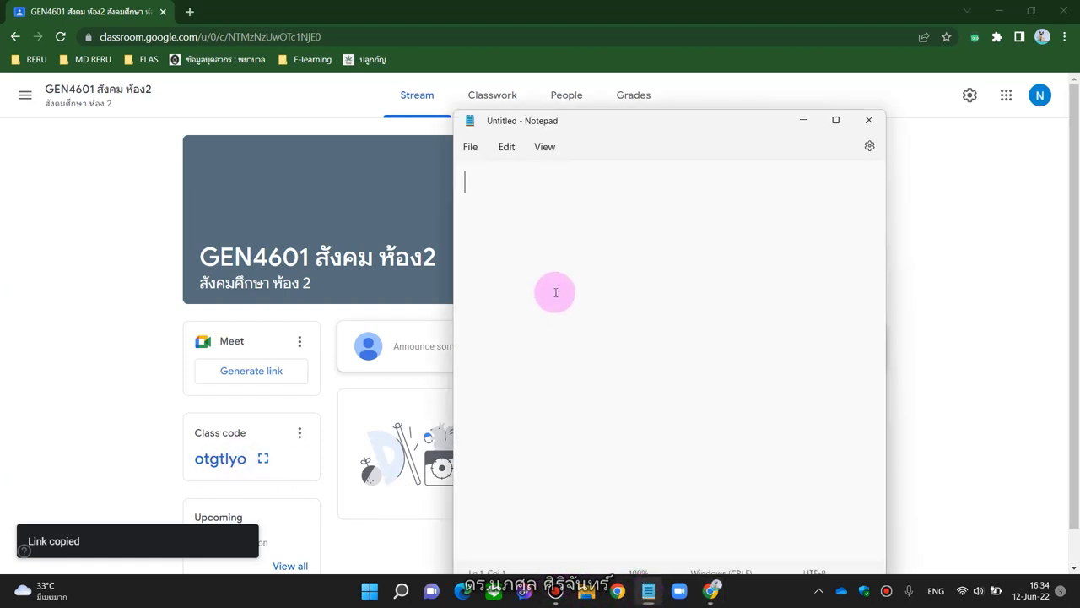
{"action": "key", "text": "ctrl+v"}
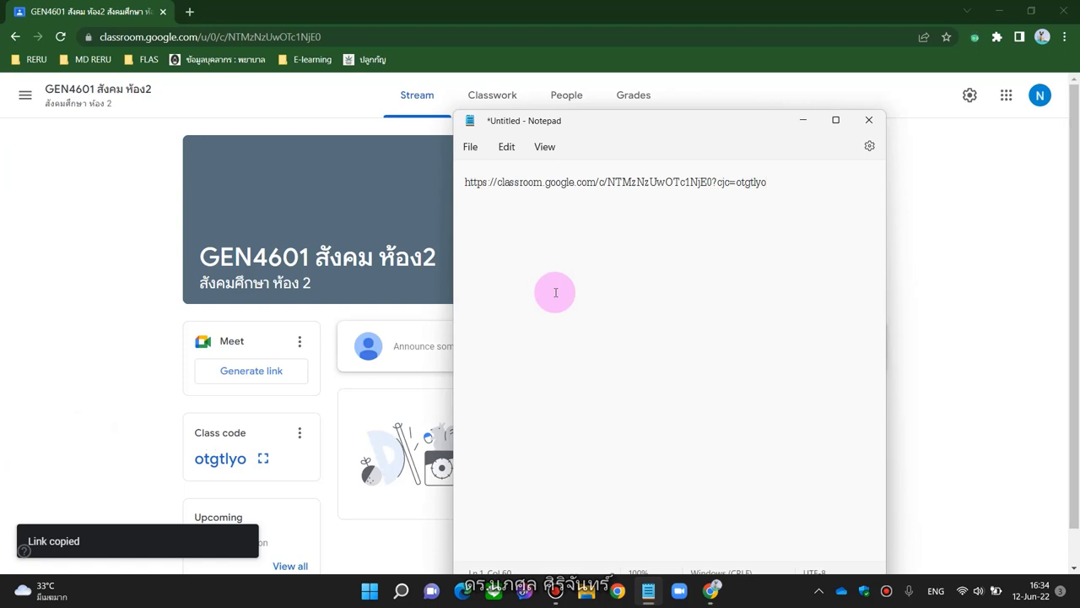
{"action": "left_click", "coordinate": [465, 184]}
{"action": "type", "text": "]b"}
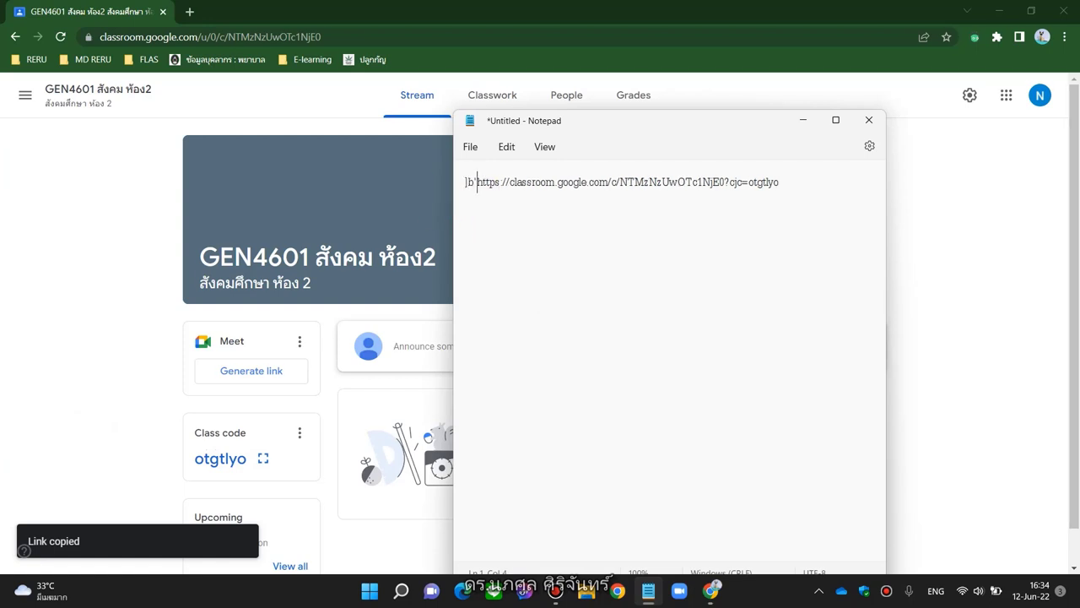
{"action": "key", "text": "BackSpace"}
{"action": "key", "text": "BackSpace"}
{"action": "key", "text": "grave"}
{"action": "type", "text": "ลิงค์"}
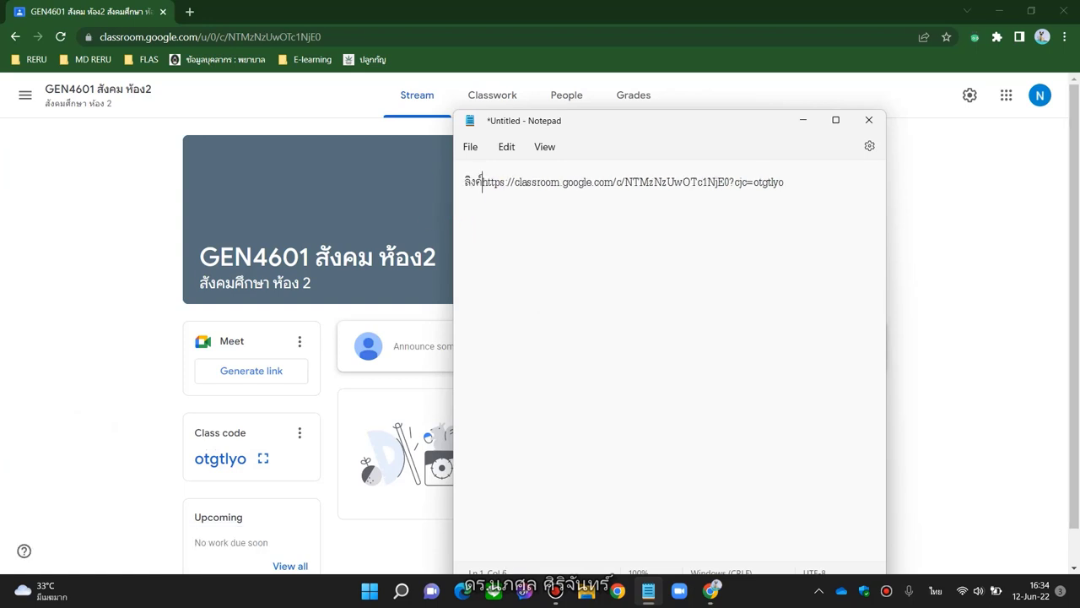
{"action": "type", "text": "เข้าห้องเรีย"}
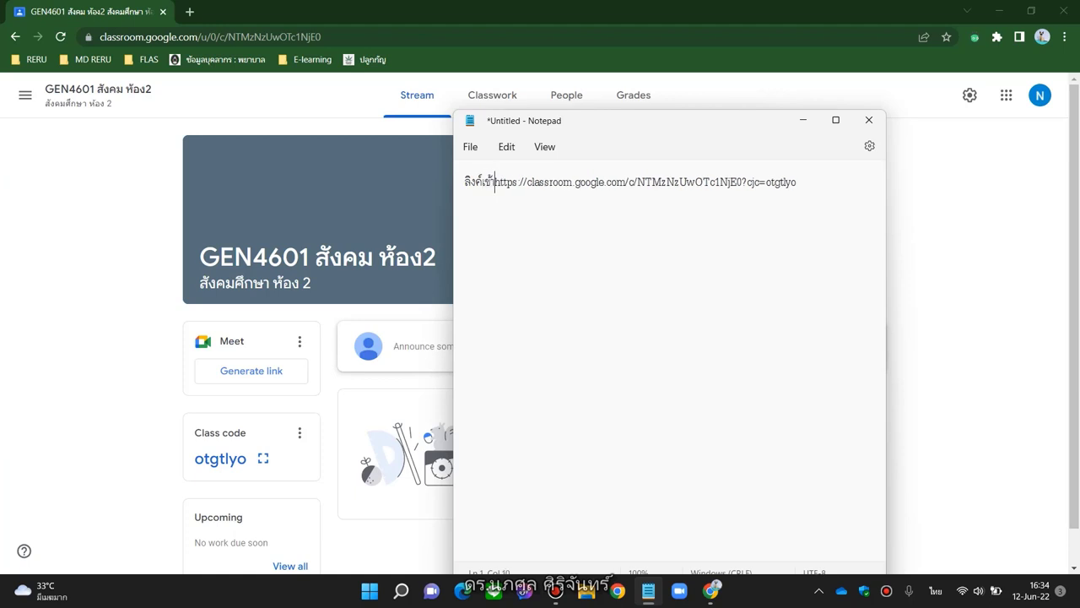
{"action": "type", "text": "น"}
{"action": "key", "text": "grave"}
{"action": "type", "text": "Googl"}
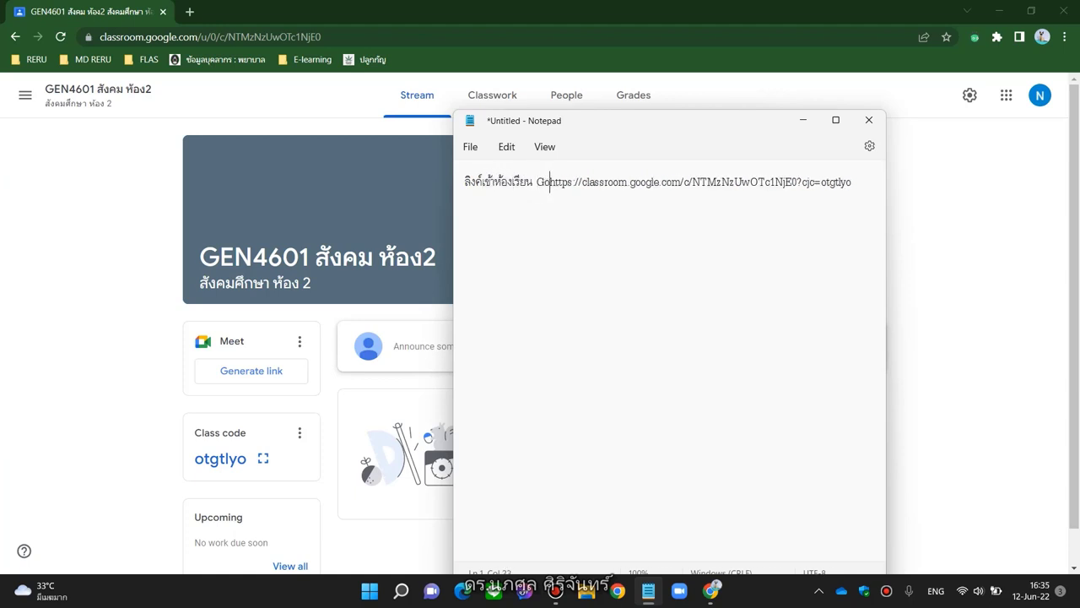
{"action": "type", "text": "e classroom"}
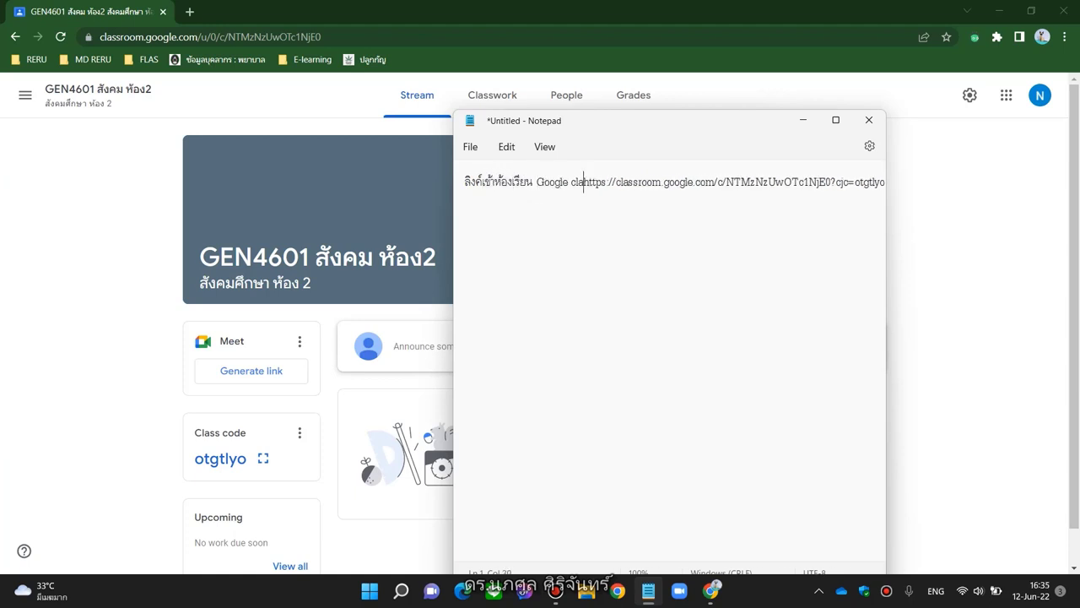
{"action": "key", "text": "grave"}
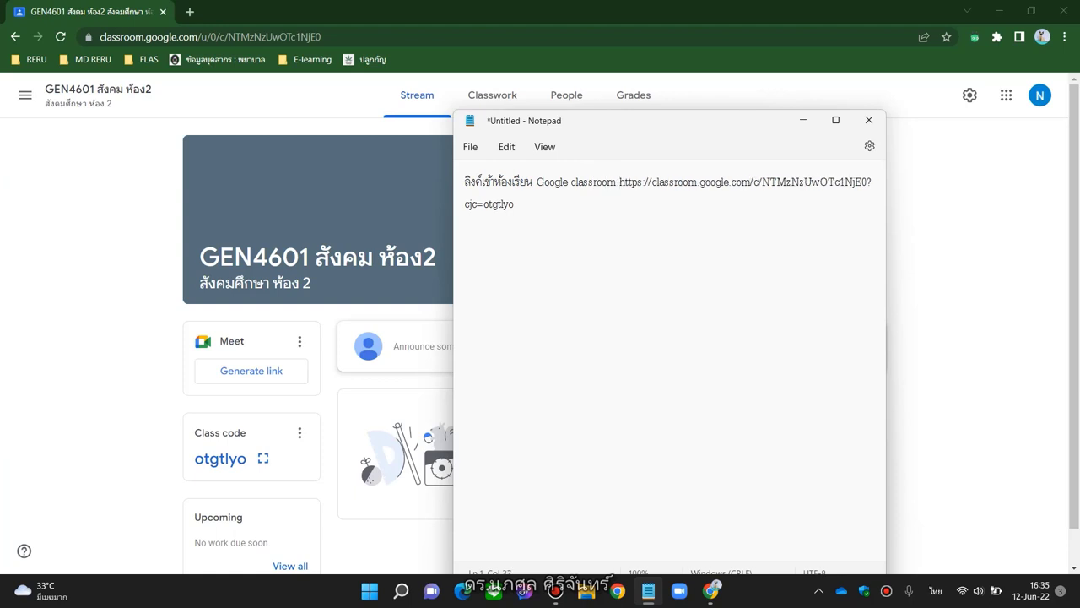
{"action": "type", "text": "สังคมฯ ห้อง"}
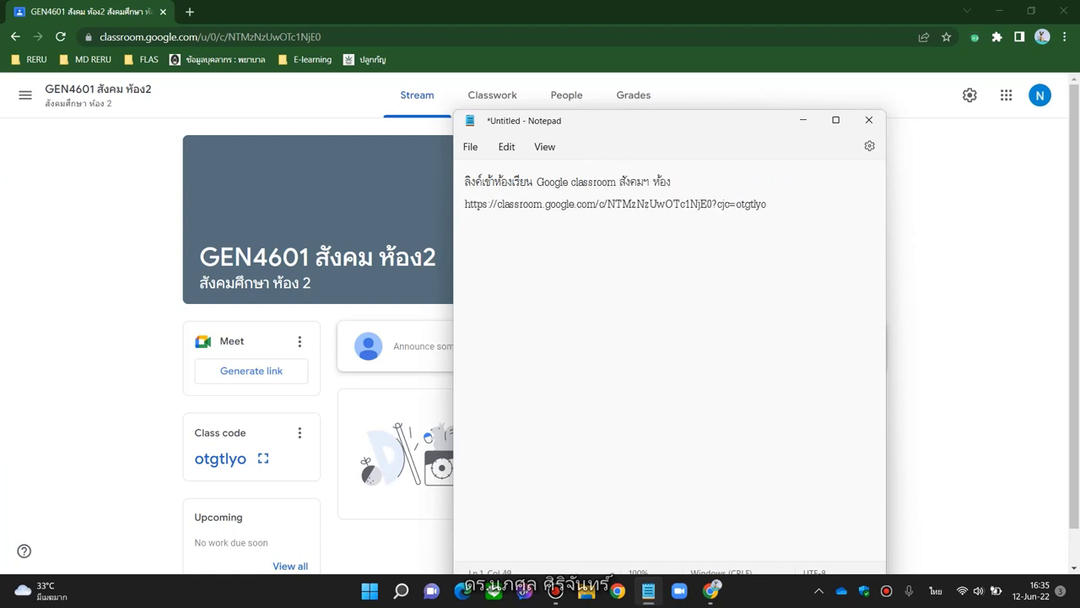
{"action": "key", "text": "grave"}
{"action": "type", "text": "2"}
{"action": "key", "text": "Return"}
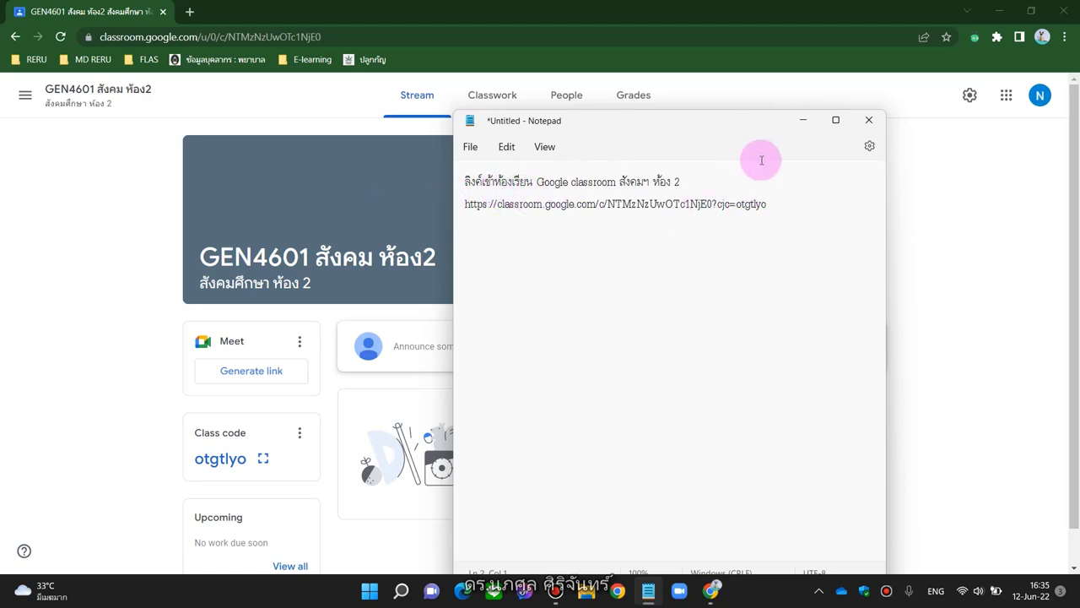
{"action": "left_click", "coordinate": [803, 124]}
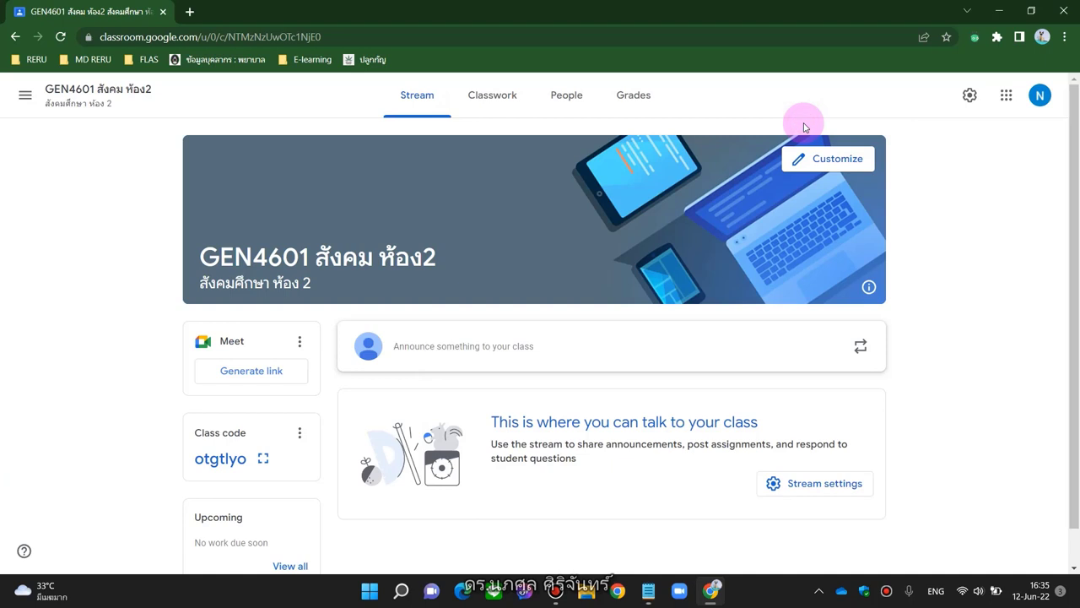
Open the GEN4601 class settings and bring the Grading section into view
{"action": "scroll", "coordinate": [905, 203], "scroll_direction": "down", "scroll_amount": 1}
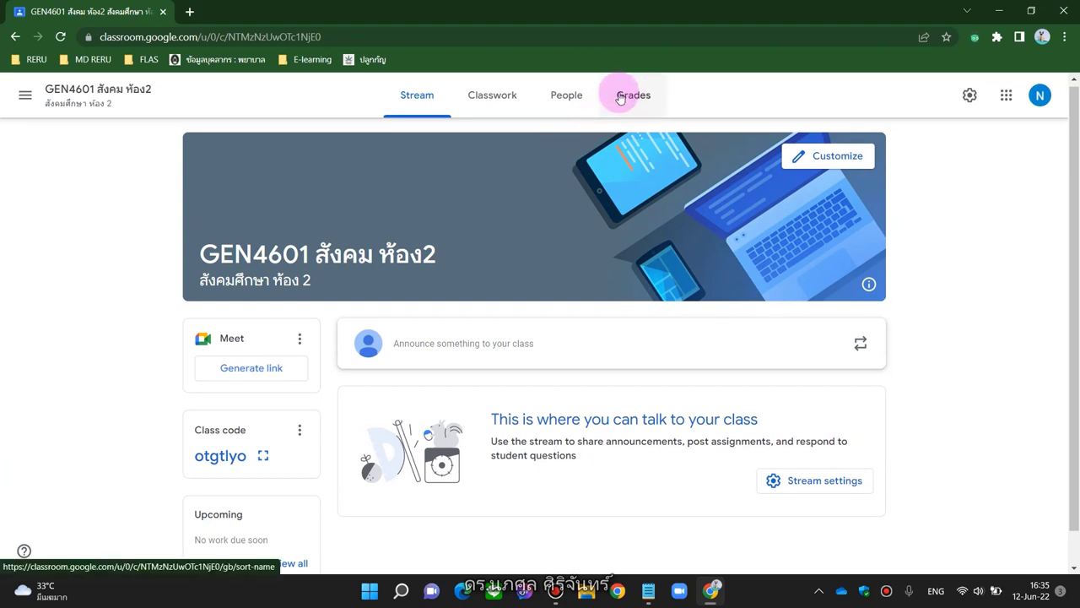
{"action": "left_click", "coordinate": [969, 97]}
{"action": "scroll", "coordinate": [847, 237], "scroll_direction": "down", "scroll_amount": 3}
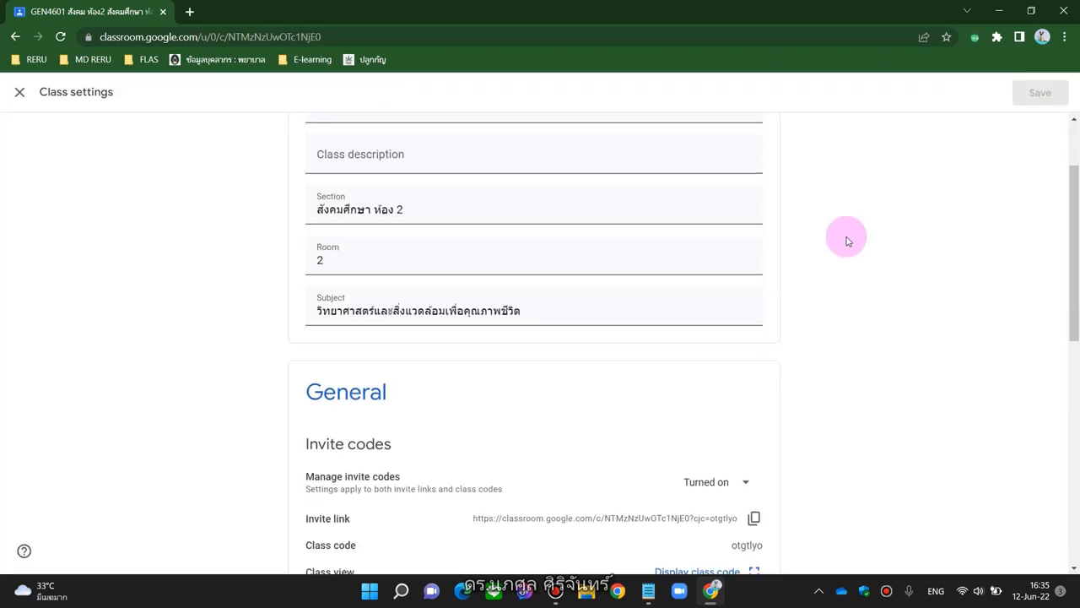
{"action": "scroll", "coordinate": [847, 240], "scroll_direction": "down", "scroll_amount": 2}
{"action": "scroll", "coordinate": [847, 241], "scroll_direction": "down", "scroll_amount": 1}
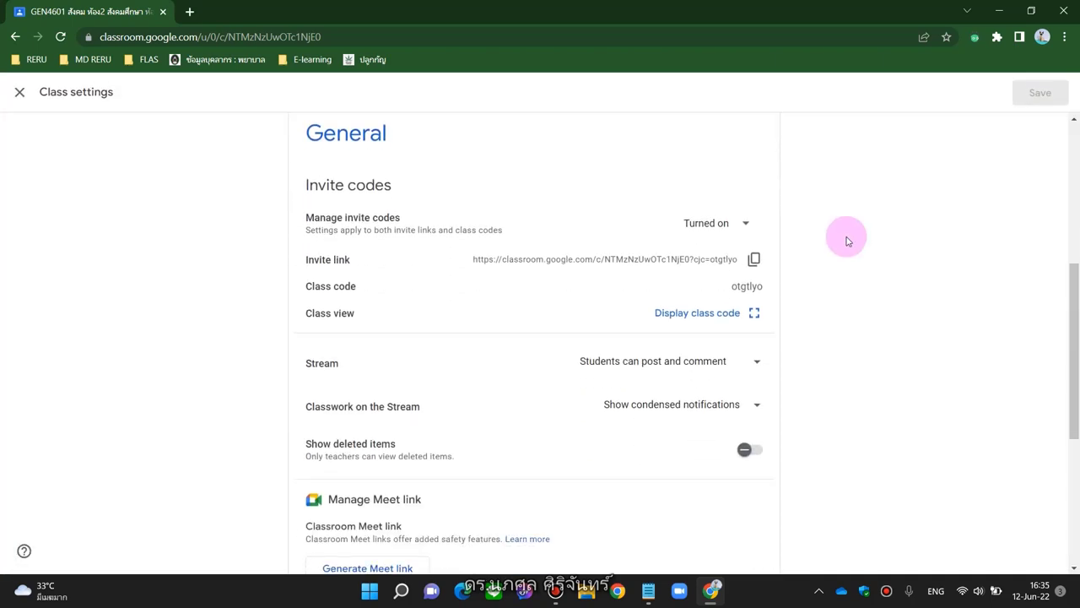
{"action": "scroll", "coordinate": [847, 241], "scroll_direction": "down", "scroll_amount": 1}
{"action": "scroll", "coordinate": [848, 240], "scroll_direction": "down", "scroll_amount": 3}
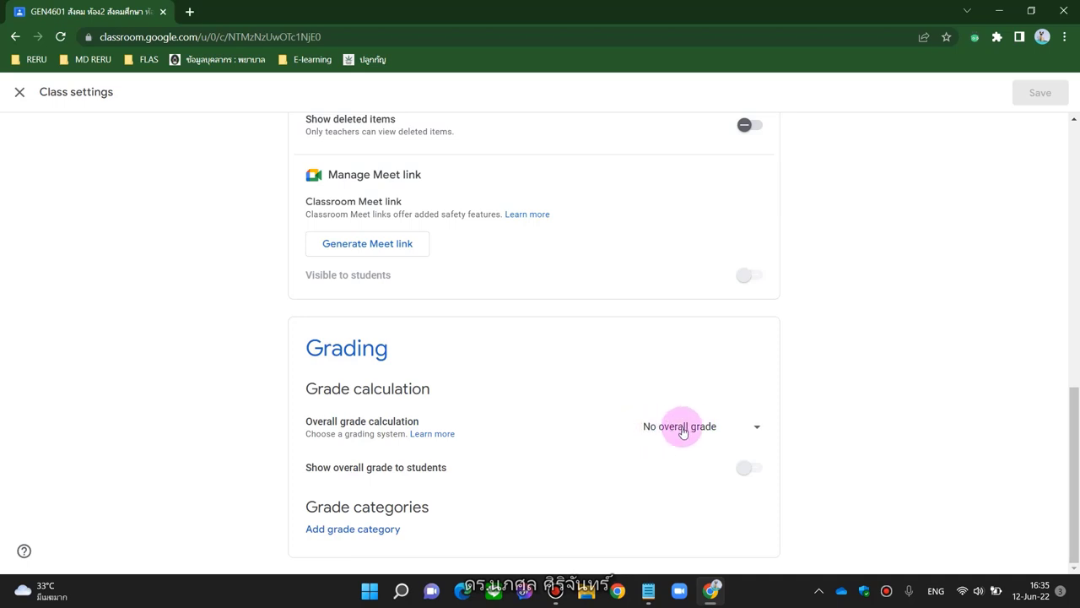
Set the overall grade calculation to Weighted by category
{"action": "left_click", "coordinate": [758, 430]}
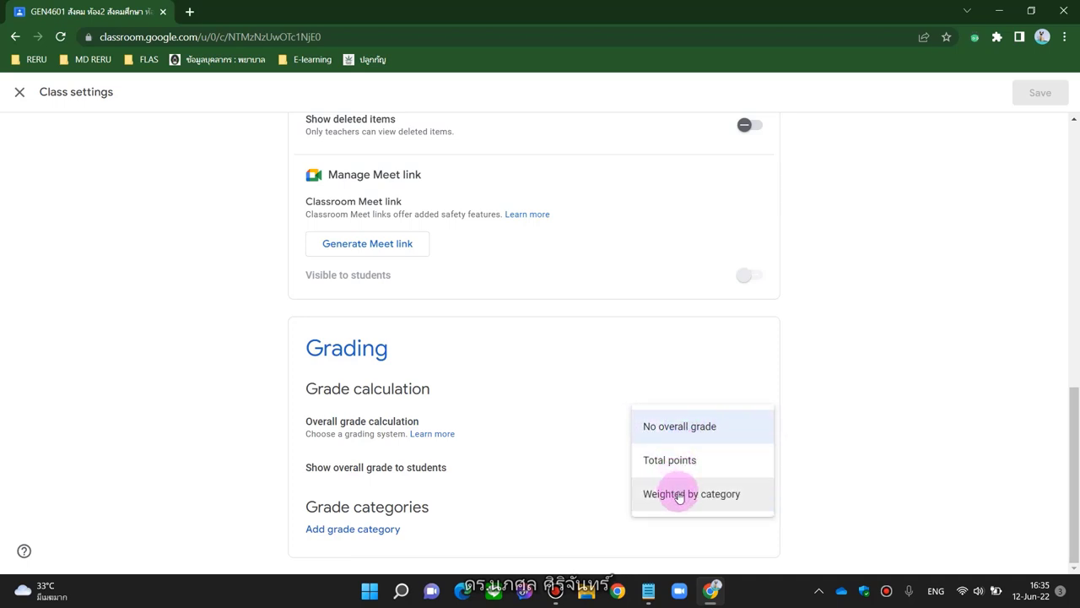
{"action": "left_click", "coordinate": [679, 494]}
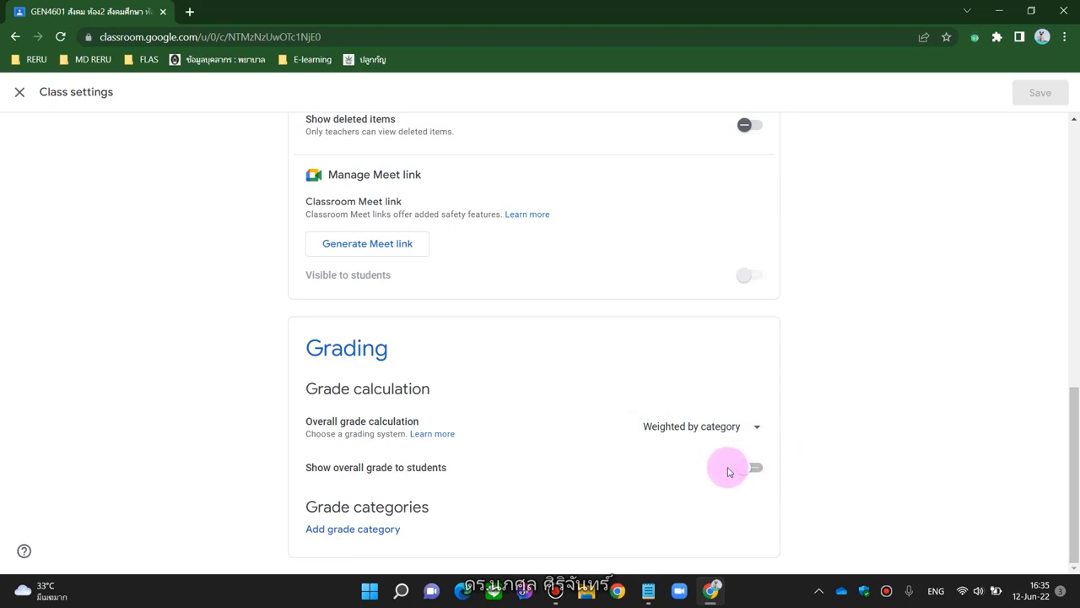
Add grade categories คะแนนเข้าเรียน at 10% and งานกลุ่ม at 20%
{"action": "left_click", "coordinate": [338, 529]}
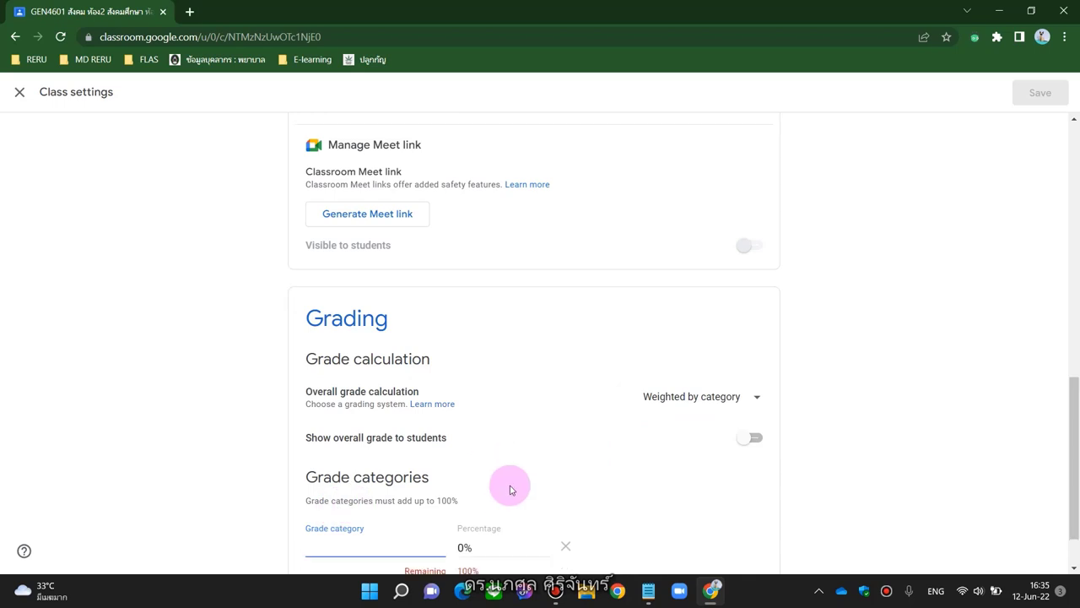
{"action": "key", "text": "grave"}
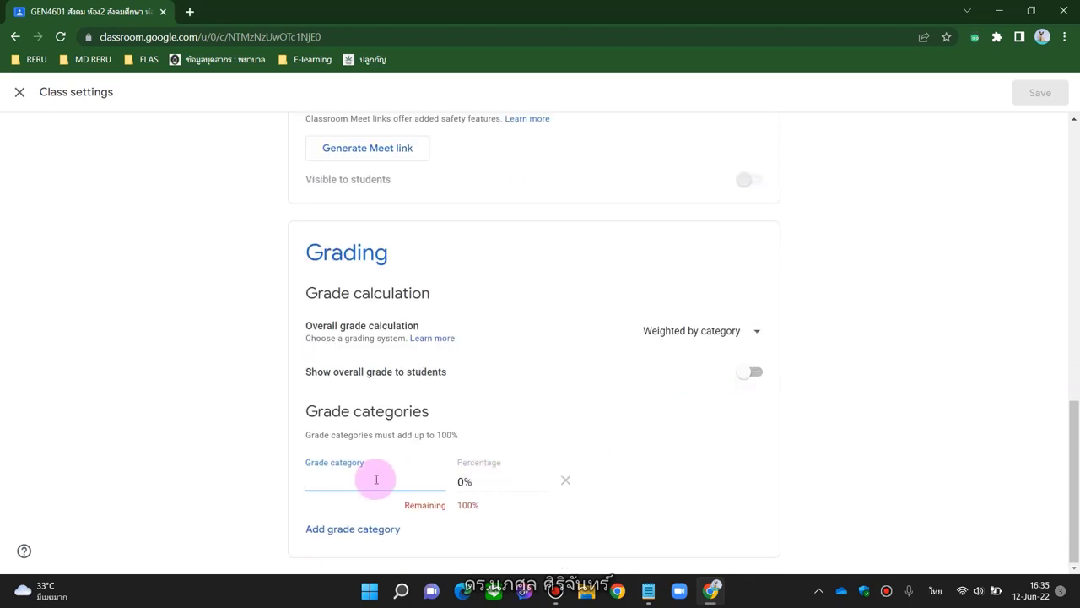
{"action": "type", "text": "คะแนนเข้าเรียน"}
{"action": "key", "text": "Tab"}
{"action": "type", "text": "ๅ"}
{"action": "key", "text": "BackSpace"}
{"action": "key", "text": "grave"}
{"action": "type", "text": "10"}
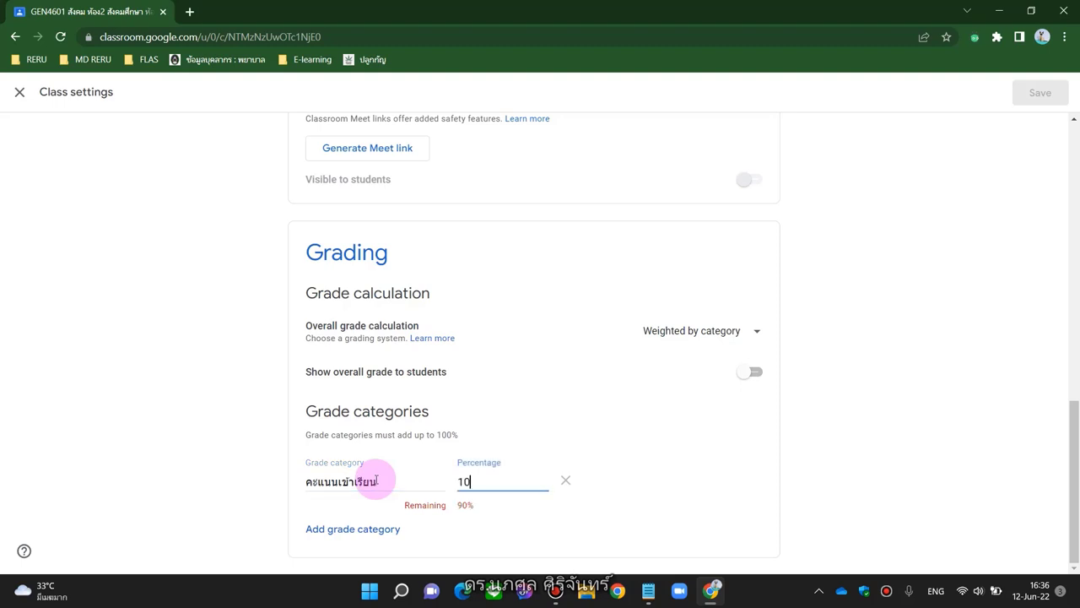
{"action": "left_click", "coordinate": [312, 528]}
{"action": "type", "text": "'k"}
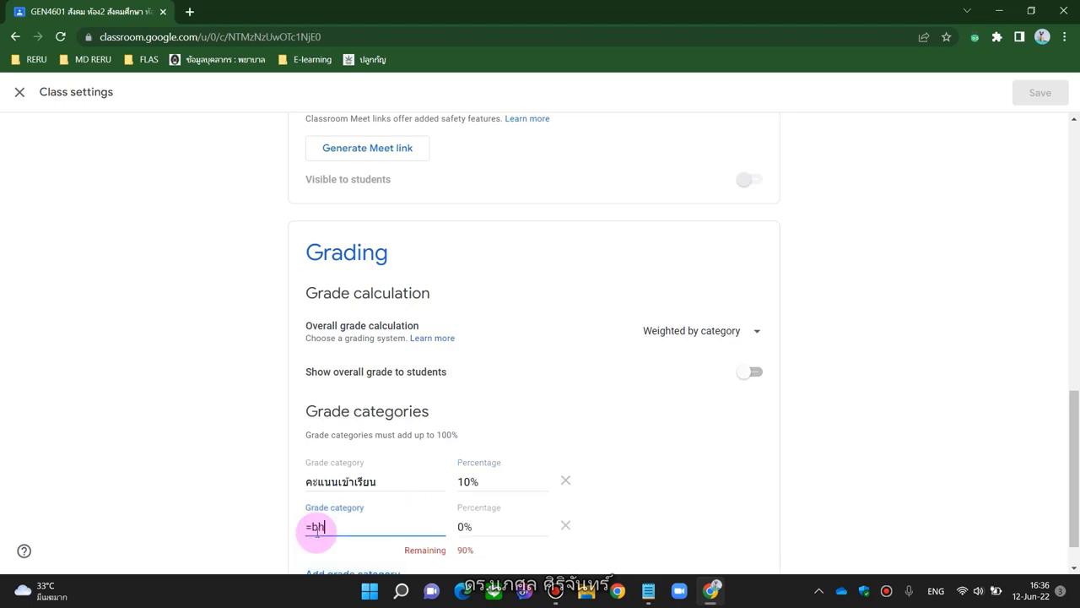
{"action": "key", "text": "BackSpace"}
{"action": "key", "text": "BackSpace"}
{"action": "key", "text": "grave"}
{"action": "type", "text": "งานกลุ่ม"}
{"action": "key", "text": "Tab"}
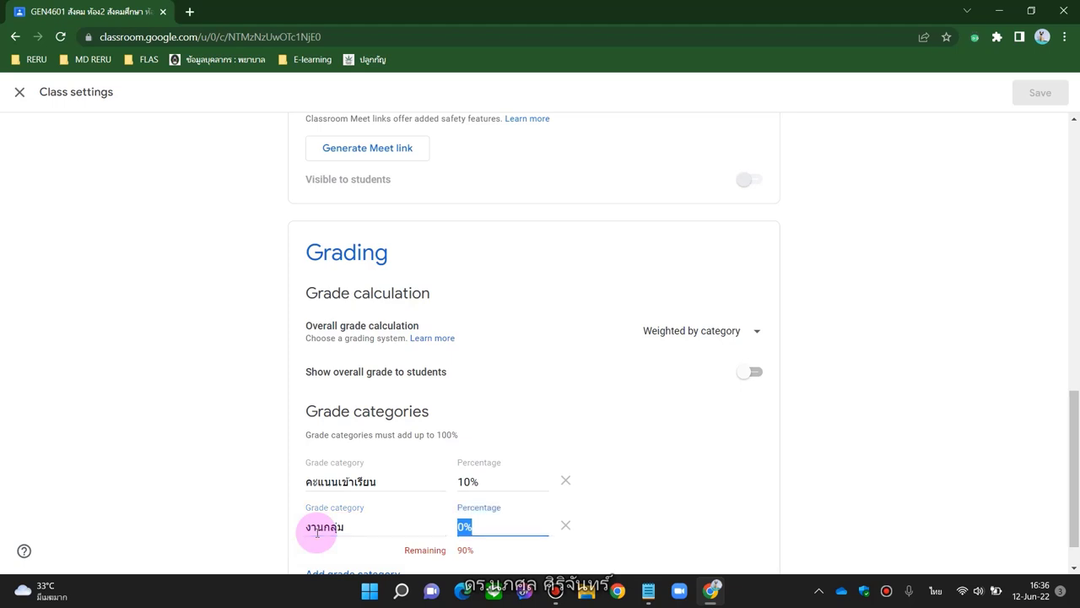
{"action": "key", "text": "grave"}
{"action": "type", "text": "20"}
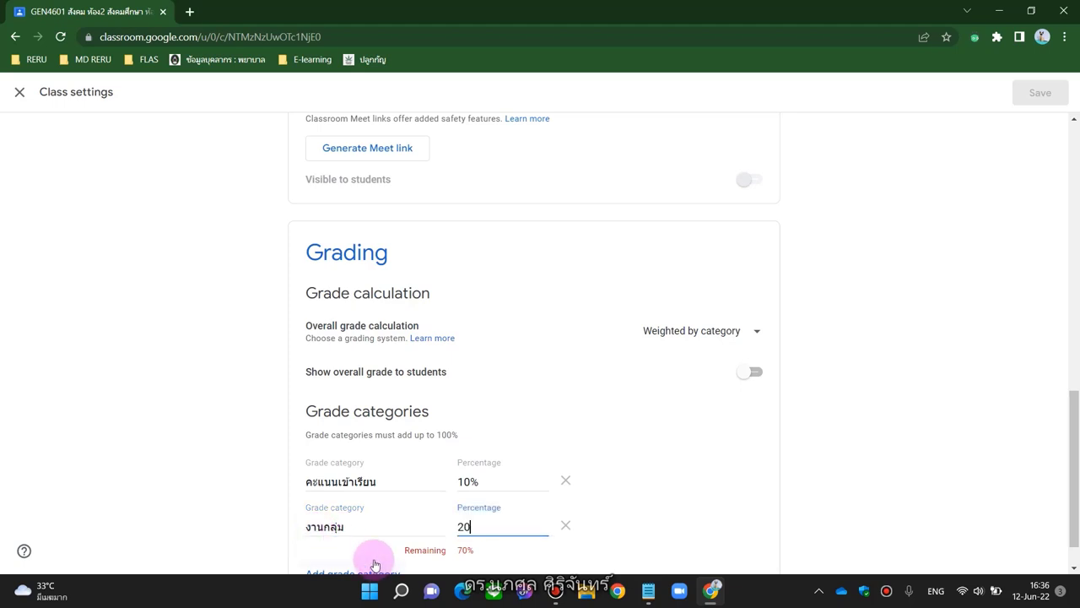
Add grade categories งานเดี่ยว at 10% and กลางภาค at 20%
{"action": "scroll", "coordinate": [287, 512], "scroll_direction": "down", "scroll_amount": 1}
{"action": "left_click", "coordinate": [329, 527]}
{"action": "type", "text": "'ko"}
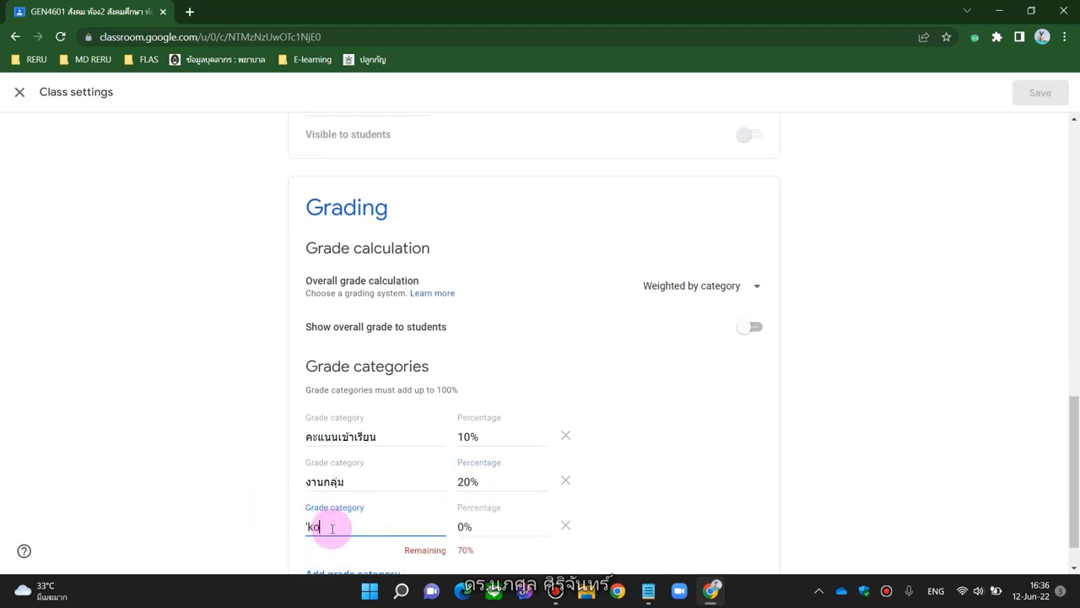
{"action": "key", "text": "grave"}
{"action": "type", "text": "งานเดี่ยว"}
{"action": "key", "text": "Tab"}
{"action": "key", "text": "grave"}
{"action": "type", "text": "10"}
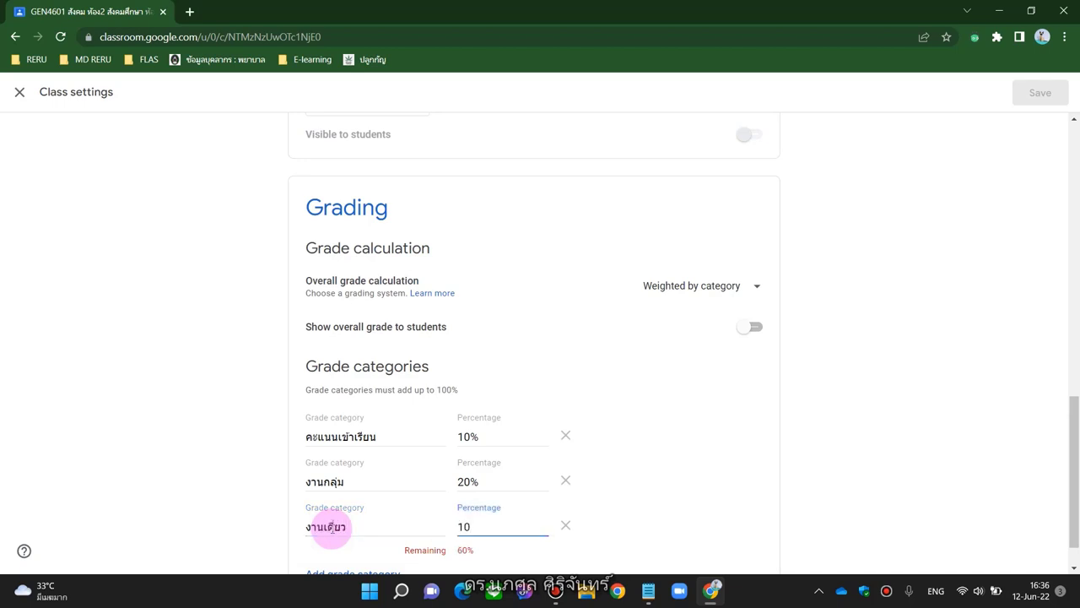
{"action": "scroll", "coordinate": [188, 489], "scroll_direction": "down", "scroll_amount": 1}
{"action": "left_click", "coordinate": [329, 533]}
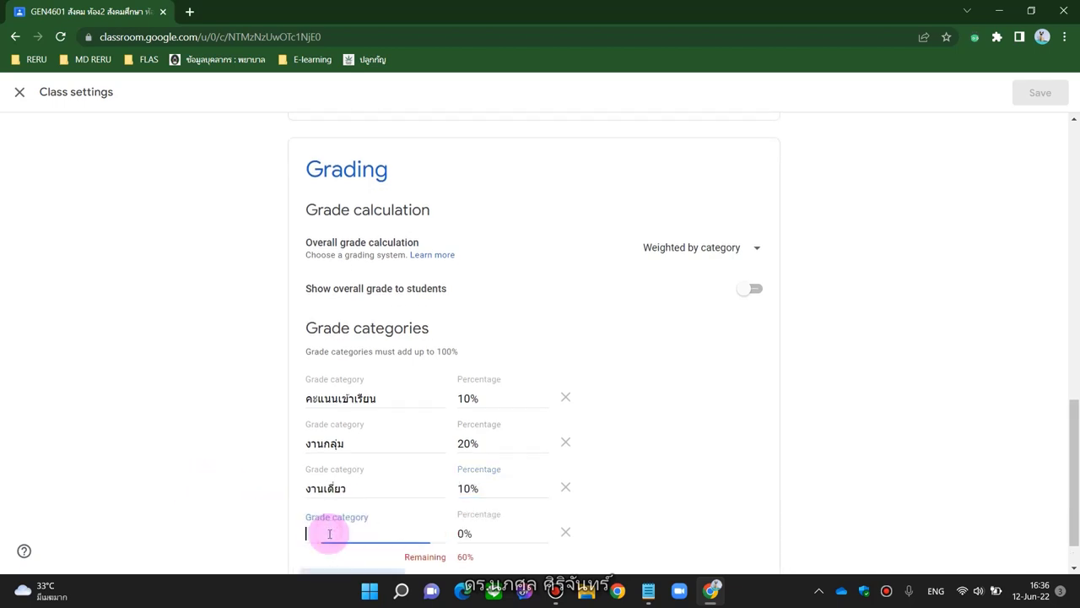
{"action": "key", "text": "grave"}
{"action": "type", "text": "กลางภาค"}
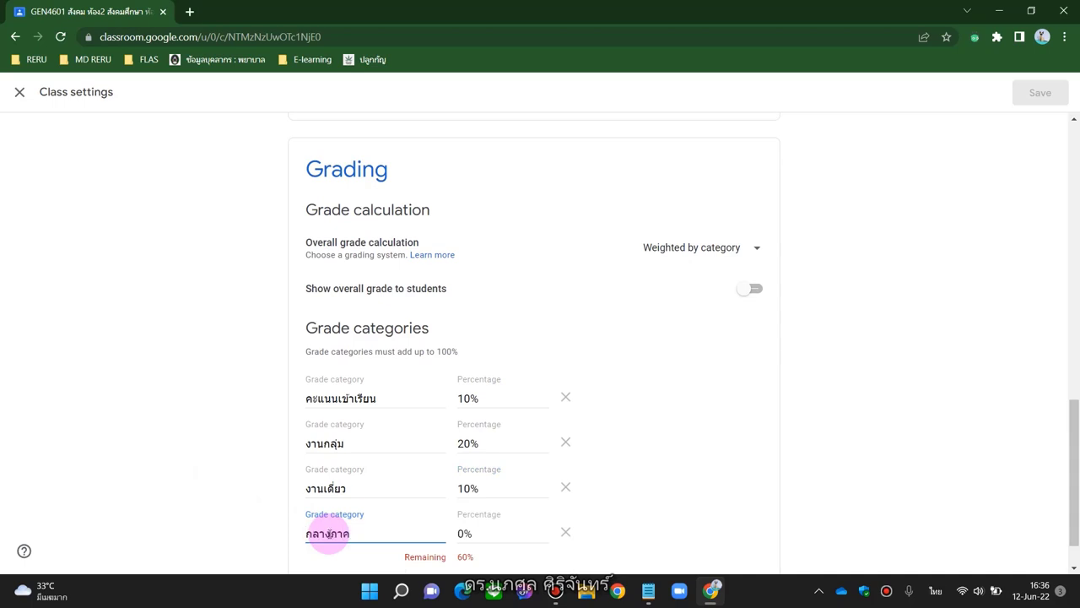
{"action": "key", "text": "Tab"}
{"action": "key", "text": "grave"}
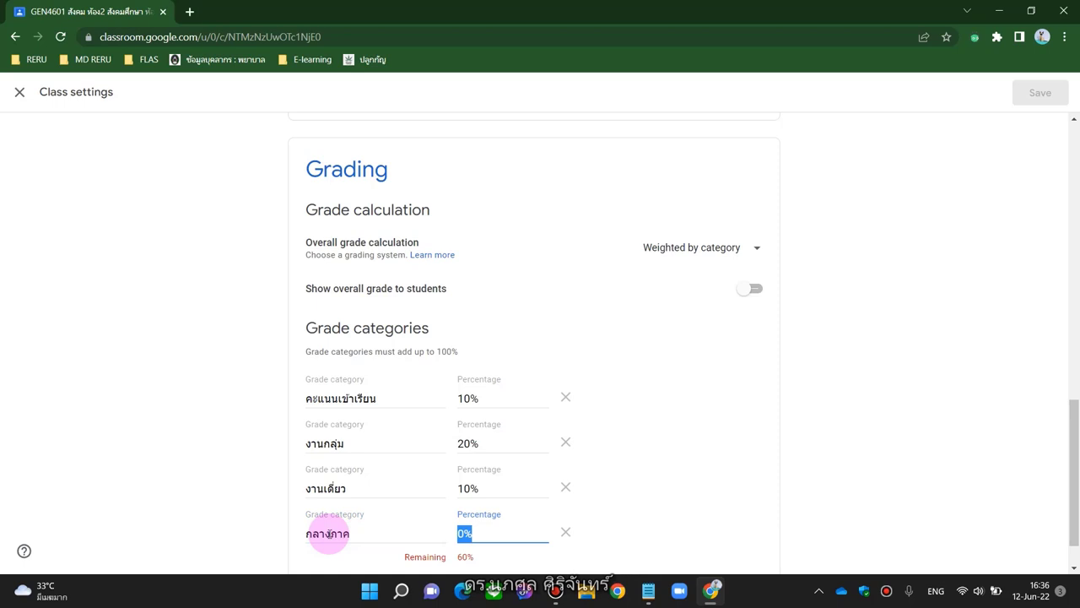
{"action": "type", "text": "20"}
Add grade category ปลายภาค at 20%, then switch to another window from the taskbar
{"action": "scroll", "coordinate": [330, 535], "scroll_direction": "down", "scroll_amount": 1}
{"action": "left_click", "coordinate": [330, 528]}
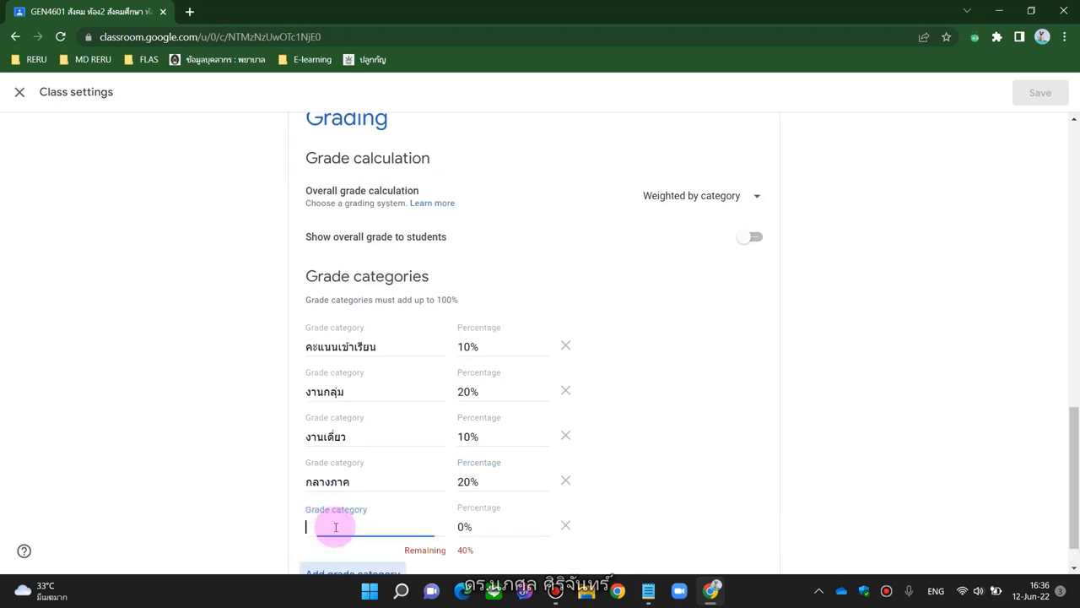
{"action": "type", "text": "x]kp"}
{"action": "key", "text": "BackSpace"}
{"action": "key", "text": "BackSpace"}
{"action": "key", "text": "BackSpace"}
{"action": "key", "text": "BackSpace"}
{"action": "key", "text": "grave"}
{"action": "type", "text": "ปลาย"}
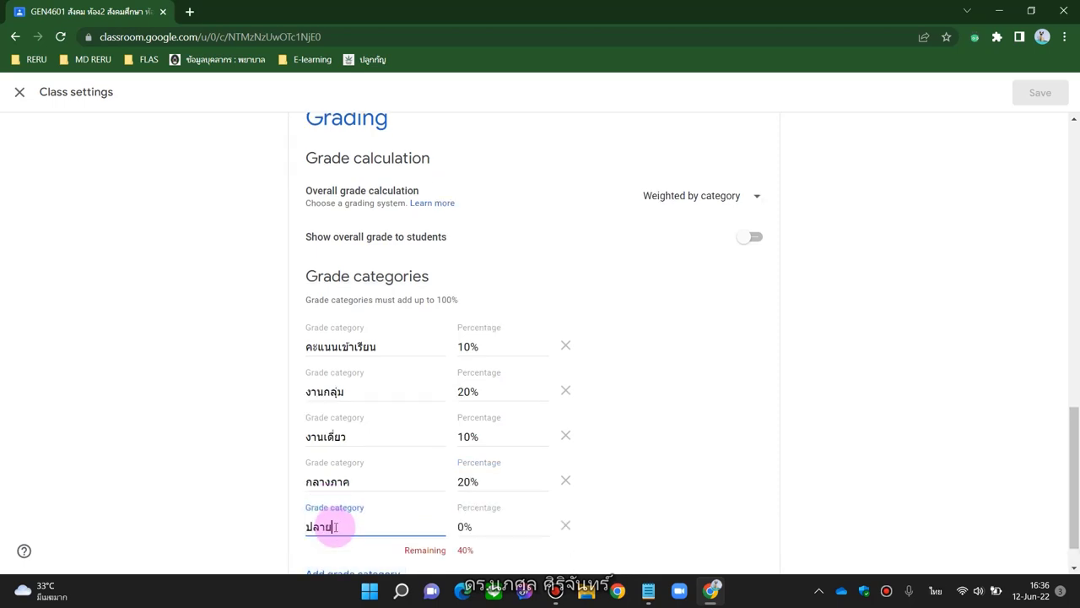
{"action": "type", "text": "ภาค"}
{"action": "key", "text": "grave"}
{"action": "key", "text": "Tab"}
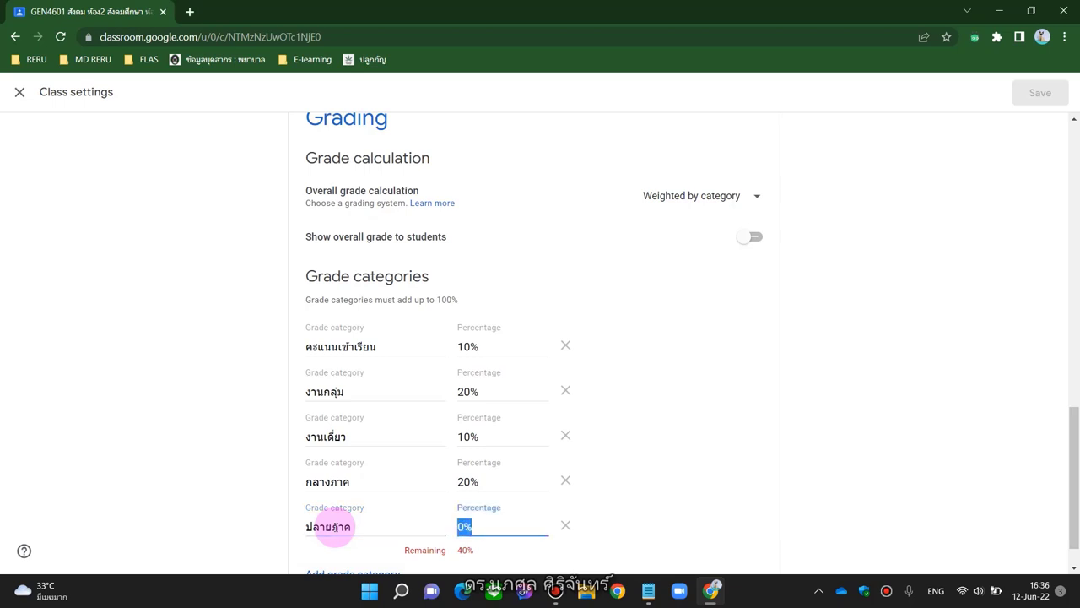
{"action": "type", "text": "20"}
{"action": "left_click", "coordinate": [208, 474]}
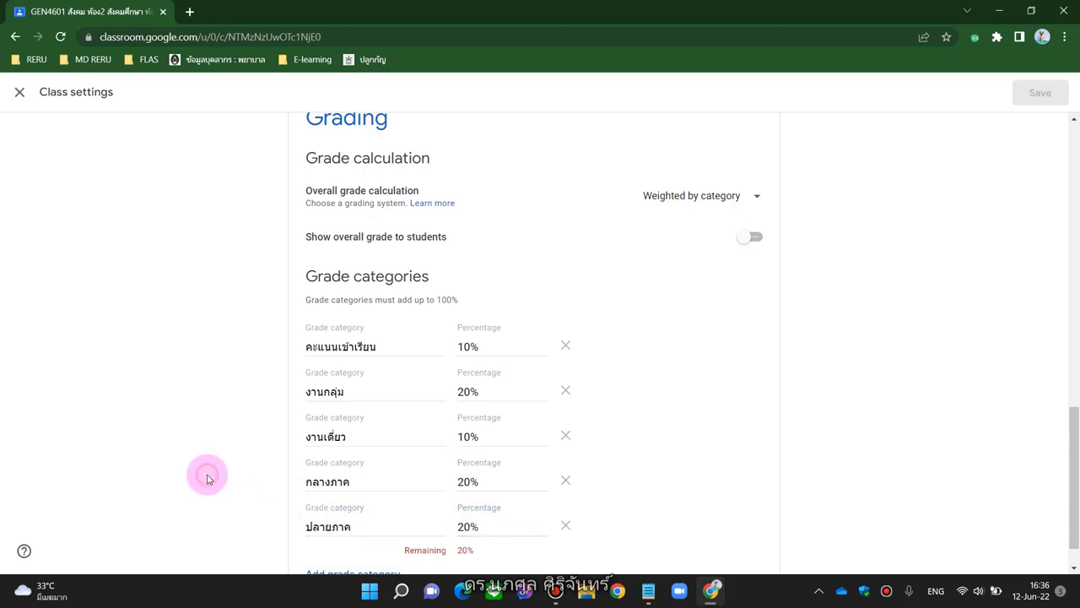
{"action": "scroll", "coordinate": [207, 474], "scroll_direction": "down", "scroll_amount": 1}
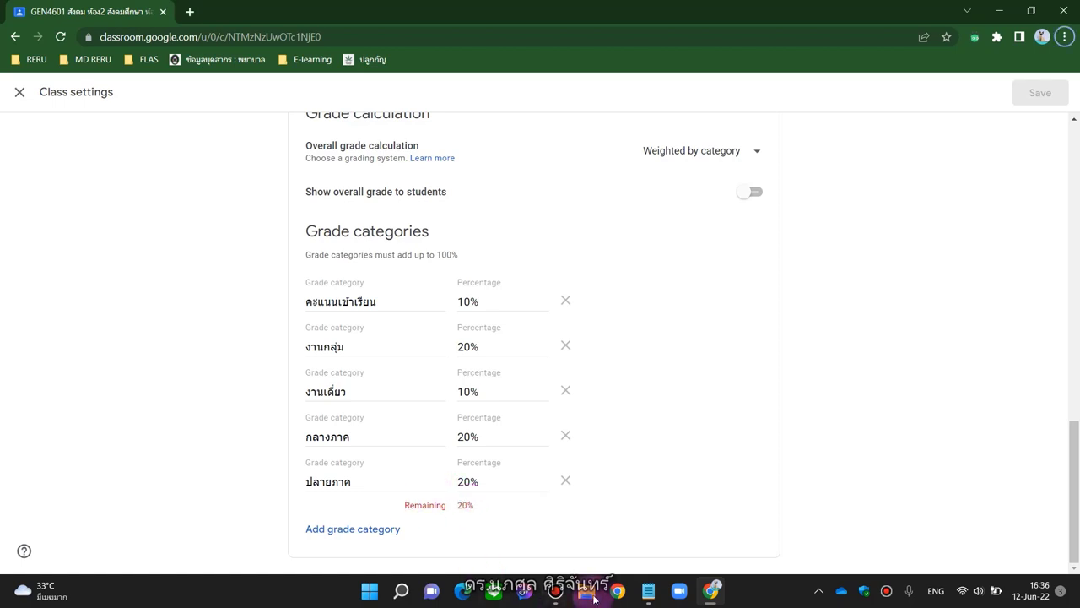
{"action": "left_click", "coordinate": [556, 594]}
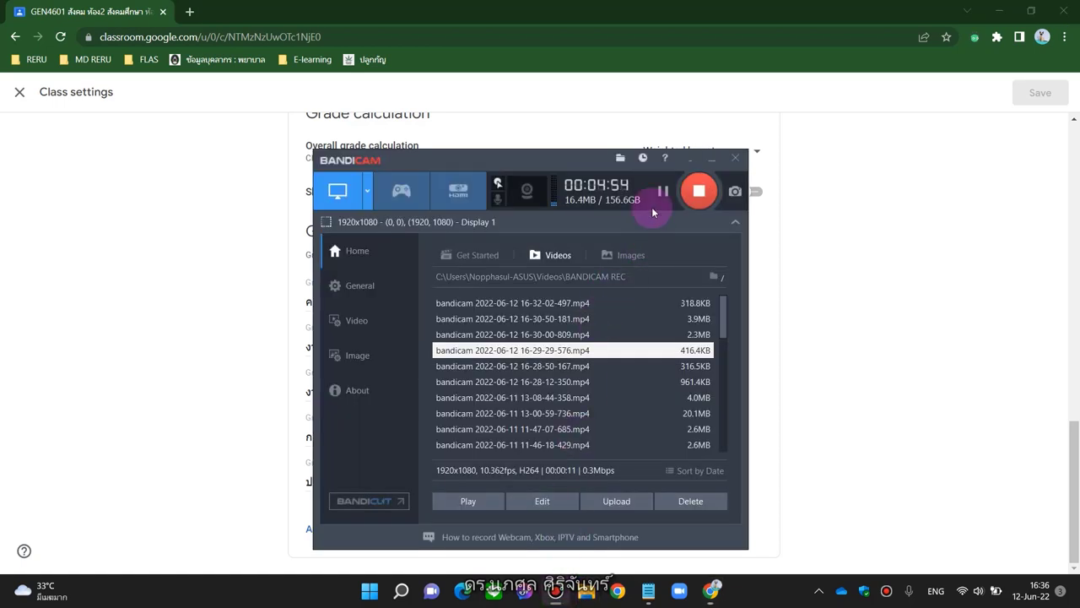
{"action": "left_click", "coordinate": [662, 193]}
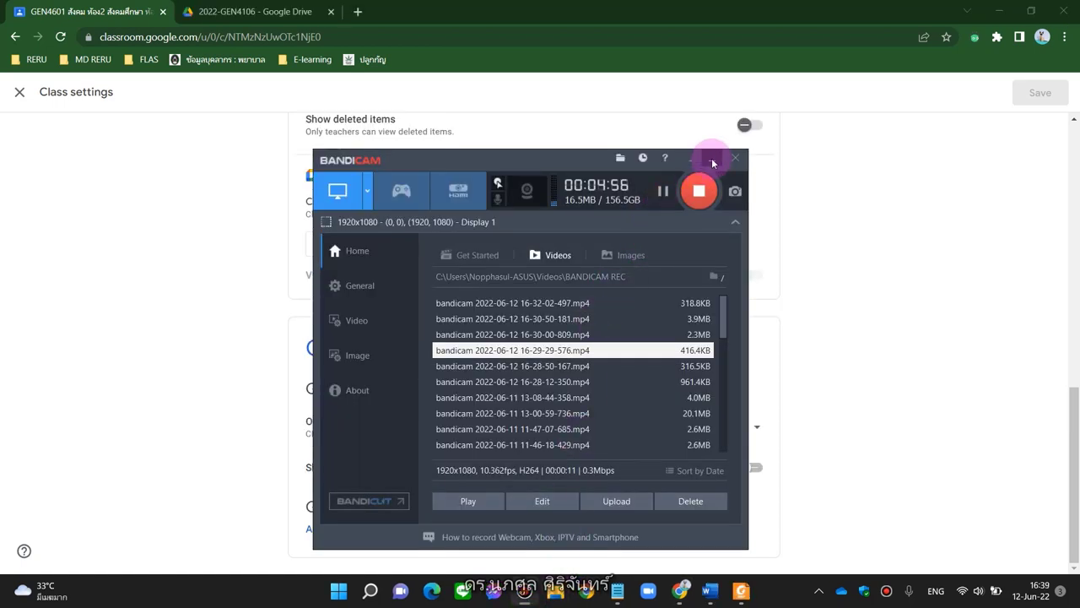
{"action": "left_click", "coordinate": [711, 159]}
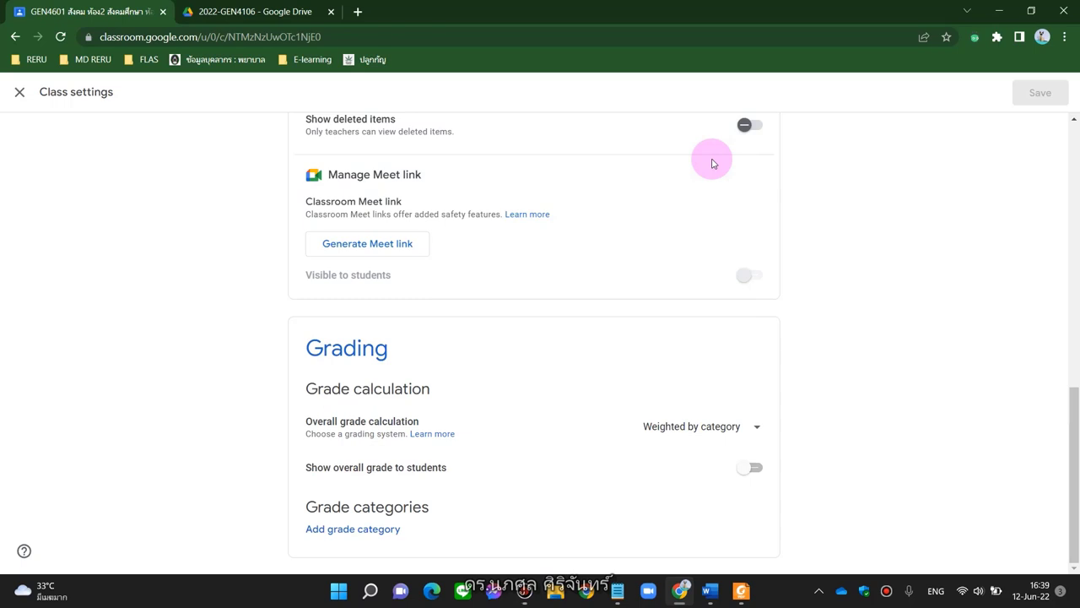
Check the course outline PDF and add grade category การเข้าเรียน ส่งงาน at 10%
{"action": "key", "text": "alt+Tab"}
{"action": "left_click", "coordinate": [714, 156]}
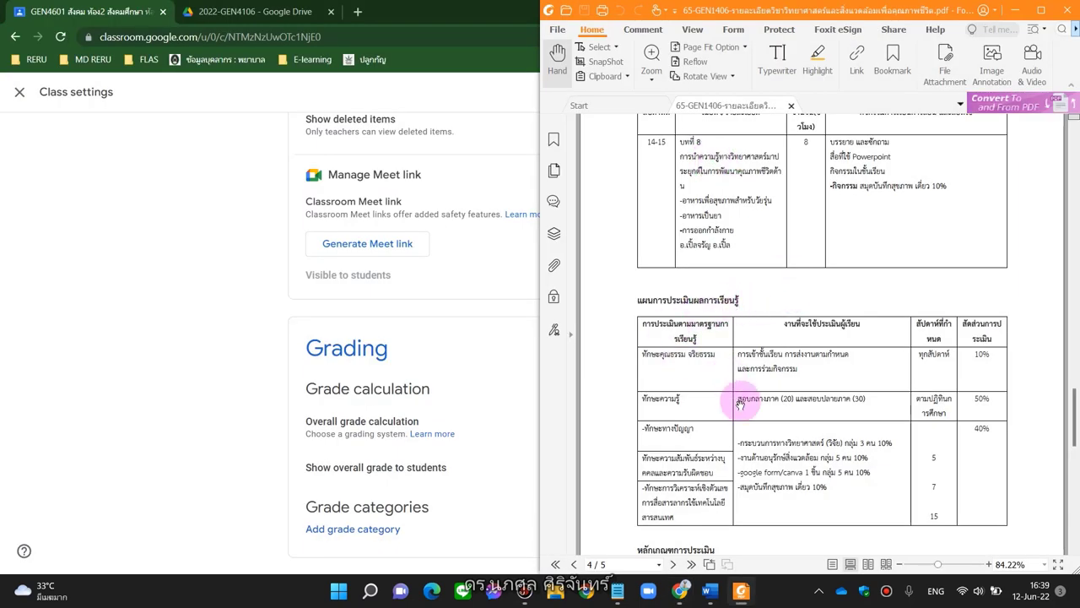
{"action": "scroll", "coordinate": [740, 400], "scroll_direction": "down", "scroll_amount": 1}
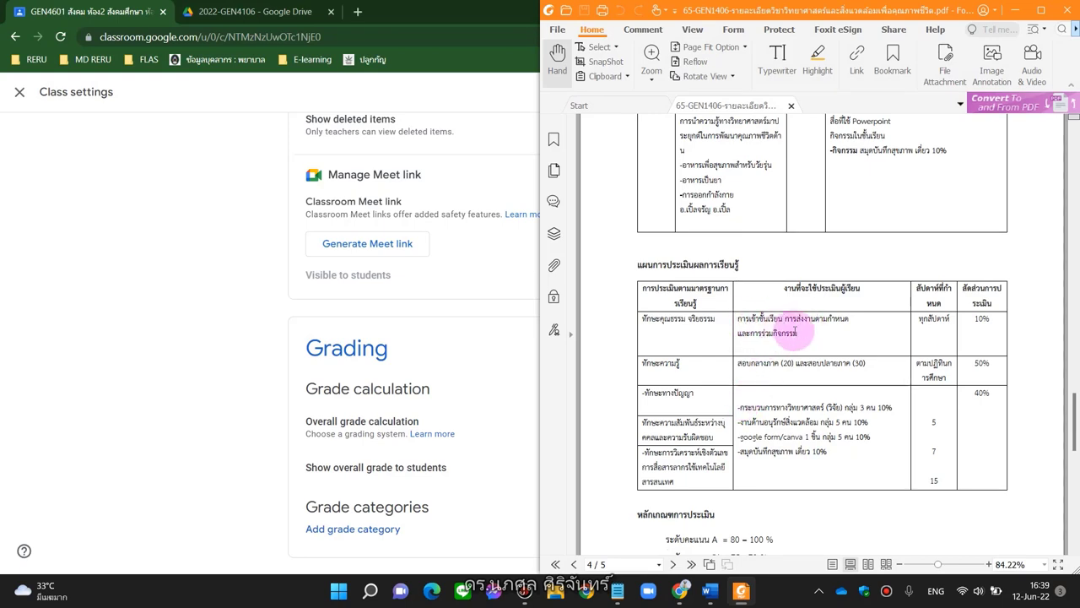
{"action": "left_click", "coordinate": [352, 528]}
{"action": "scroll", "coordinate": [486, 456], "scroll_direction": "down", "scroll_amount": 1}
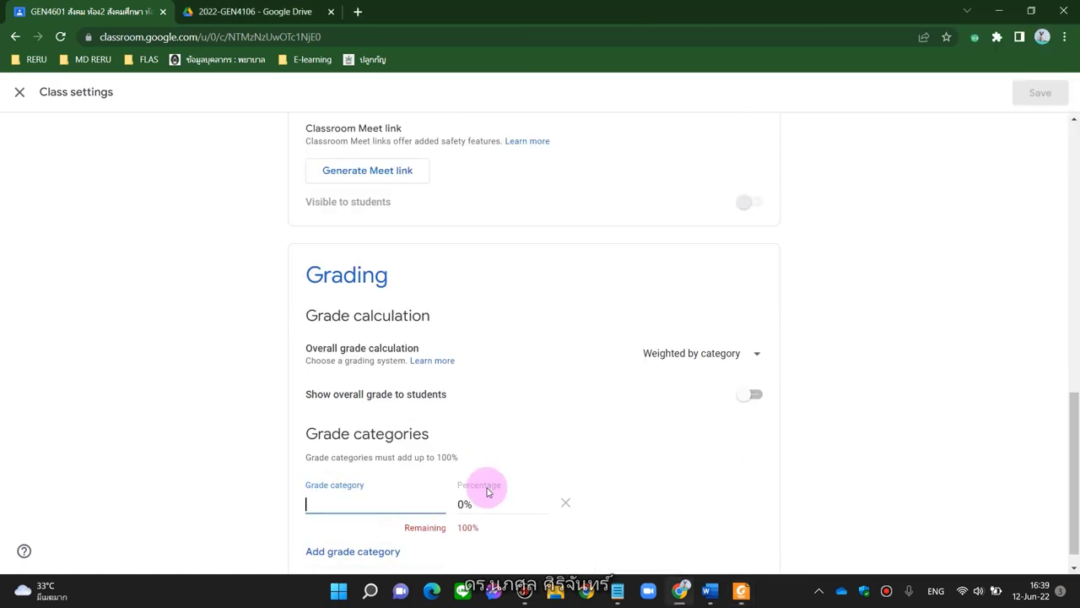
{"action": "type", "text": "การเข้าเรียน ส่งงาน"}
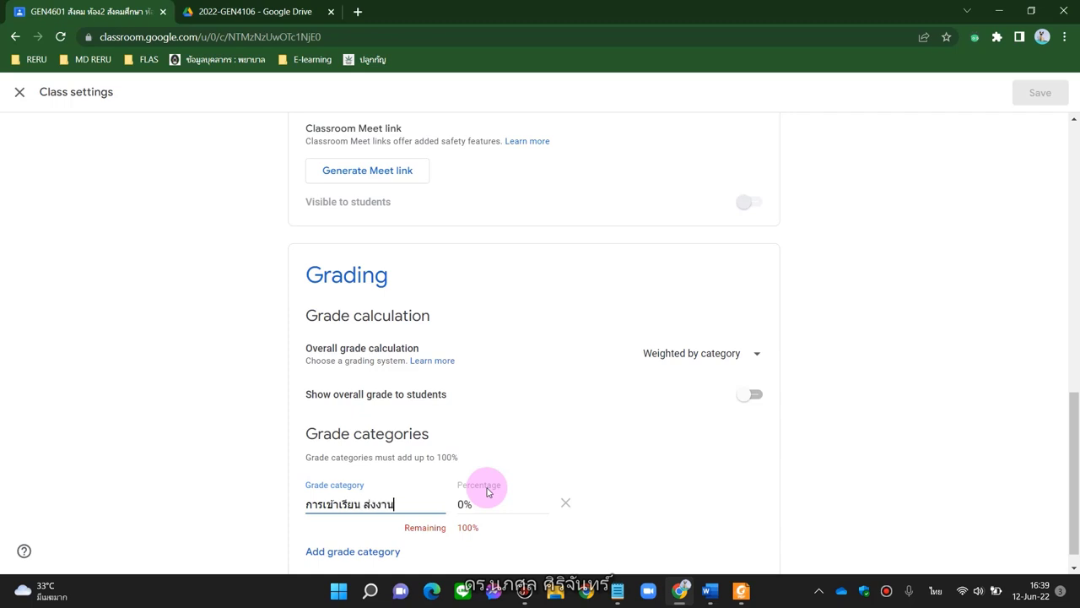
{"action": "key", "text": "Tab"}
{"action": "key", "text": "alt+shift"}
{"action": "type", "text": "10"}
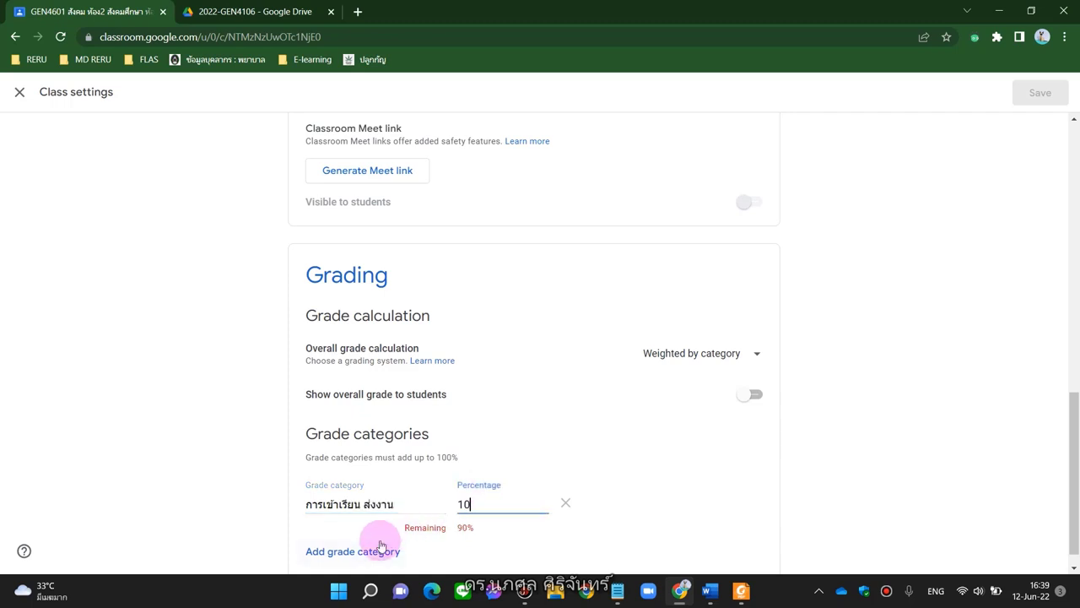
Add grade category กลางภาค at 20%
{"action": "left_click", "coordinate": [369, 550]}
{"action": "key", "text": "alt+Tab"}
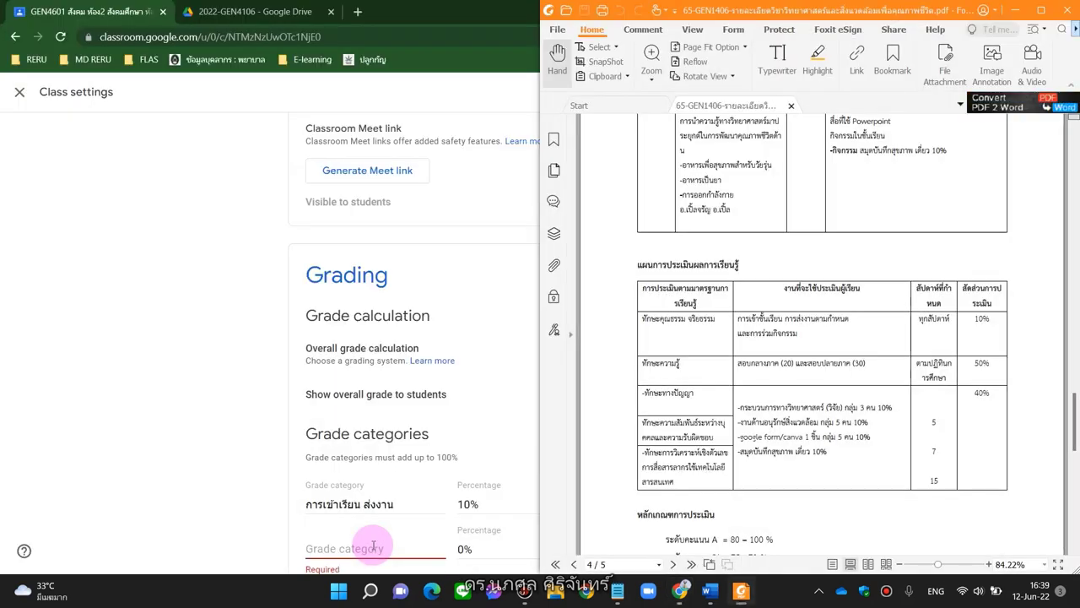
{"action": "left_click", "coordinate": [373, 547]}
{"action": "type", "text": "d"}
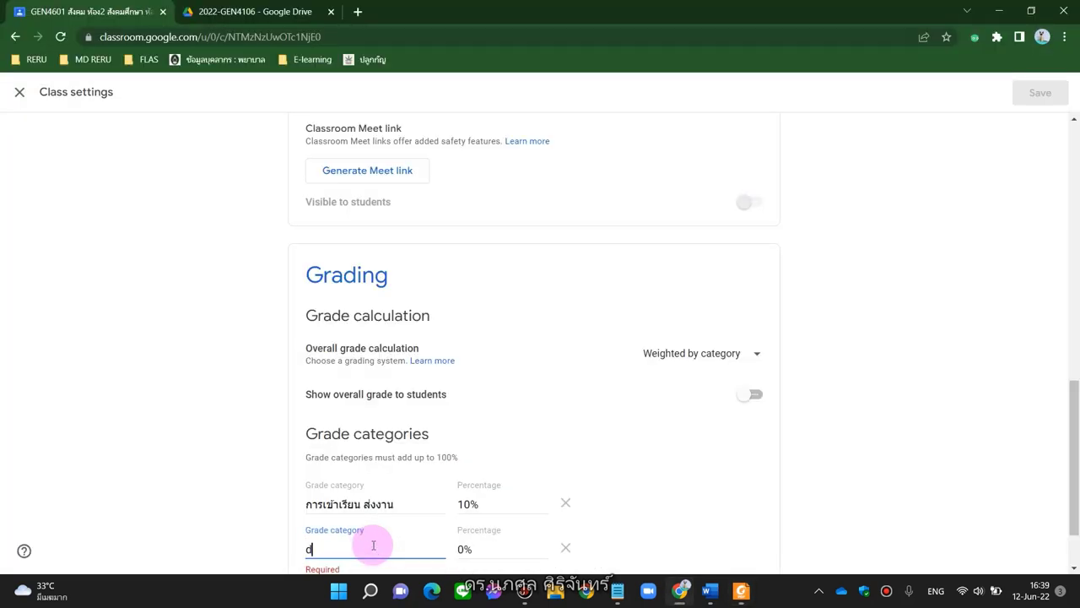
{"action": "key", "text": "BackSpace"}
{"action": "key", "text": "grave"}
{"action": "type", "text": "กลางภาค"}
{"action": "key", "text": "Tab"}
{"action": "type", "text": "20"}
{"action": "key", "text": "Tab"}
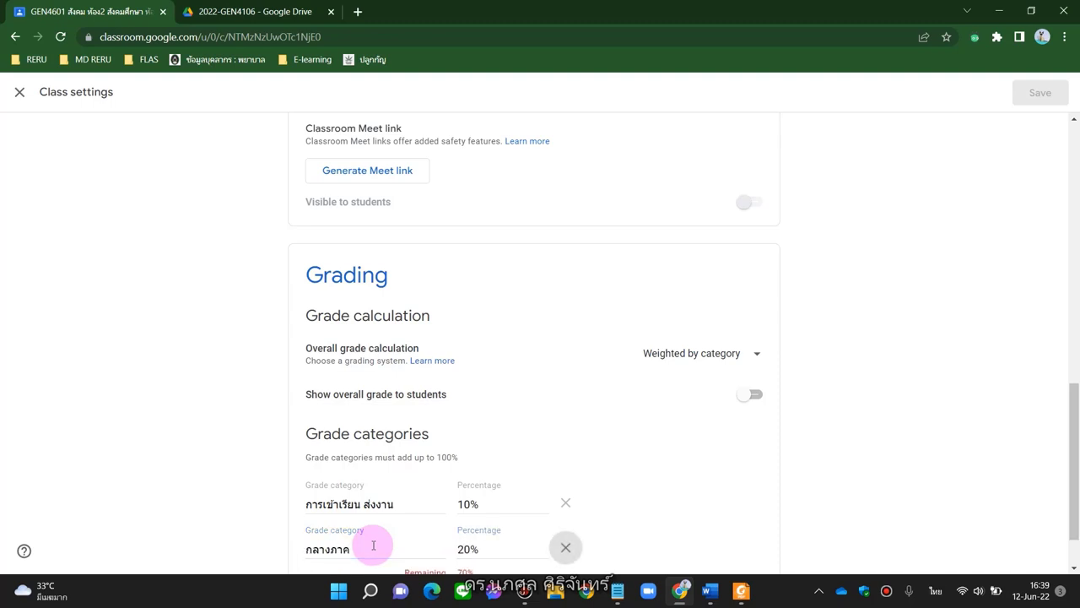
Add grade category ปลายภาค at 30% and start an empty fourth category
{"action": "scroll", "coordinate": [373, 545], "scroll_direction": "down", "scroll_amount": 1}
{"action": "left_click", "coordinate": [349, 523]}
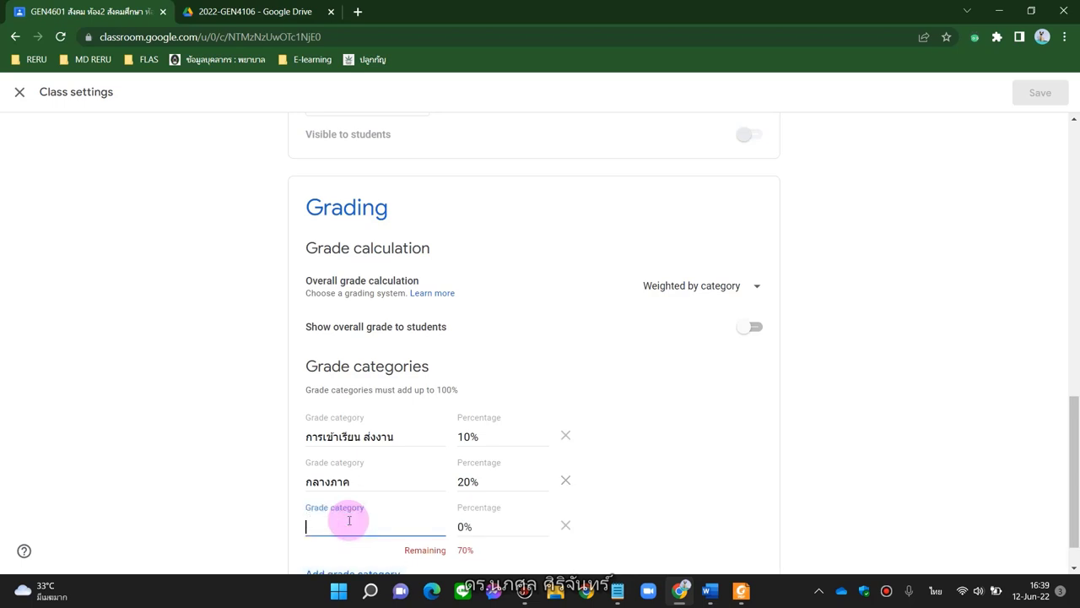
{"action": "type", "text": "ปลายภาค"}
{"action": "key", "text": "Tab"}
{"action": "key", "text": "grave"}
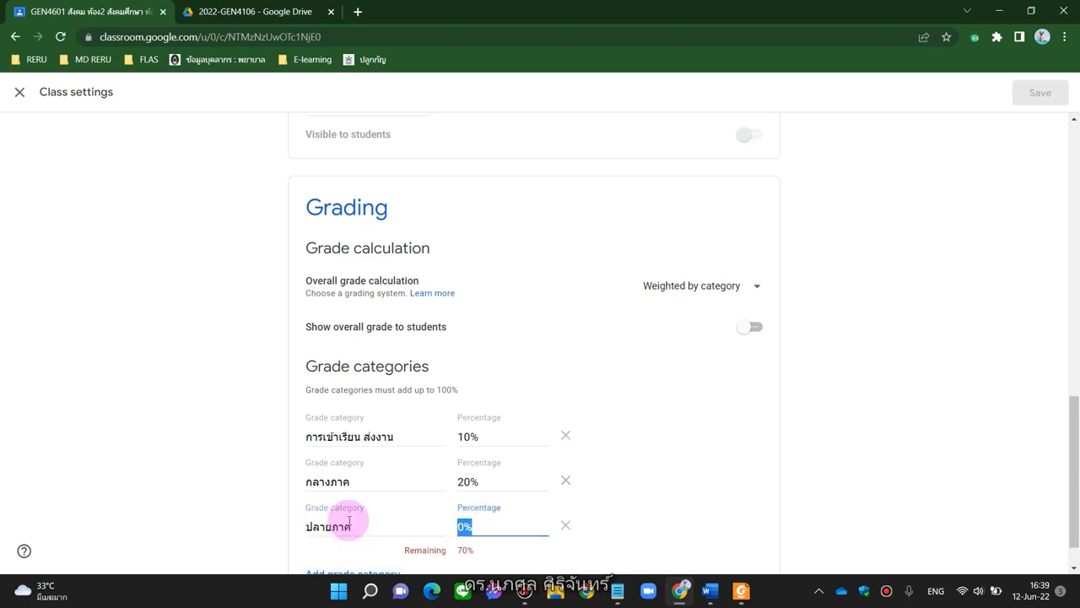
{"action": "type", "text": "30"}
{"action": "scroll", "coordinate": [350, 520], "scroll_direction": "down", "scroll_amount": 1}
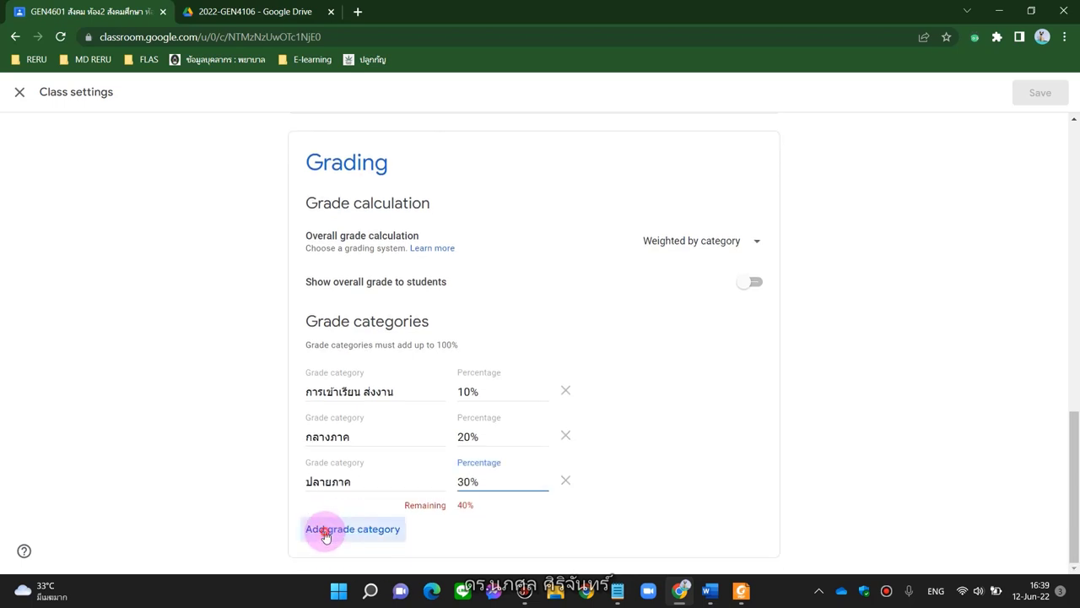
{"action": "left_click", "coordinate": [325, 525]}
{"action": "key", "text": "alt+Tab"}
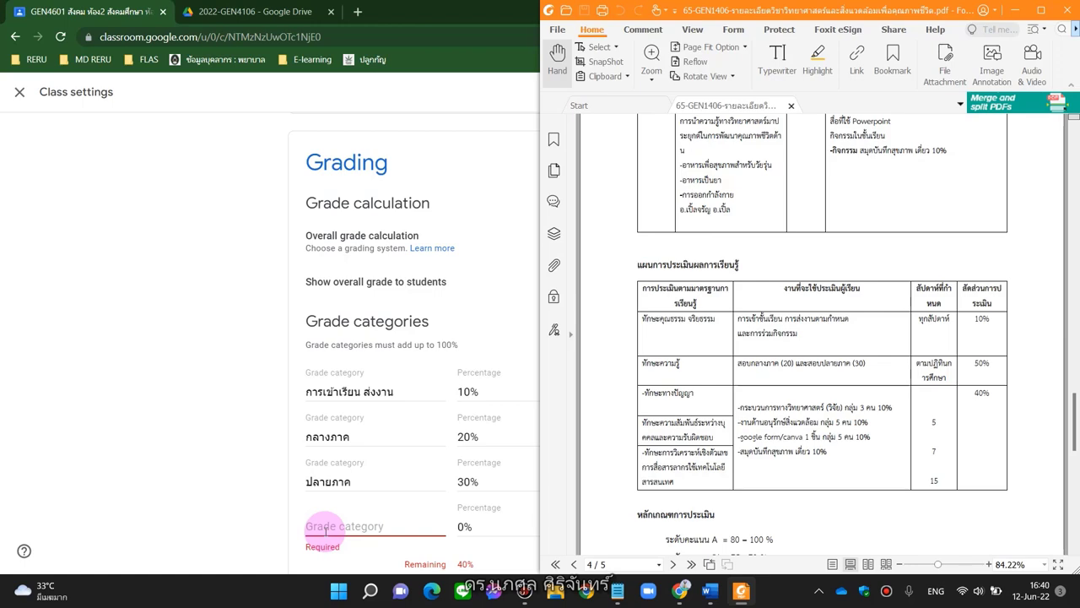
After checking the grading plan PDF, add a fourth grade category งานกลุ่ม weighted at 40%
{"action": "key", "text": "alt+Tab"}
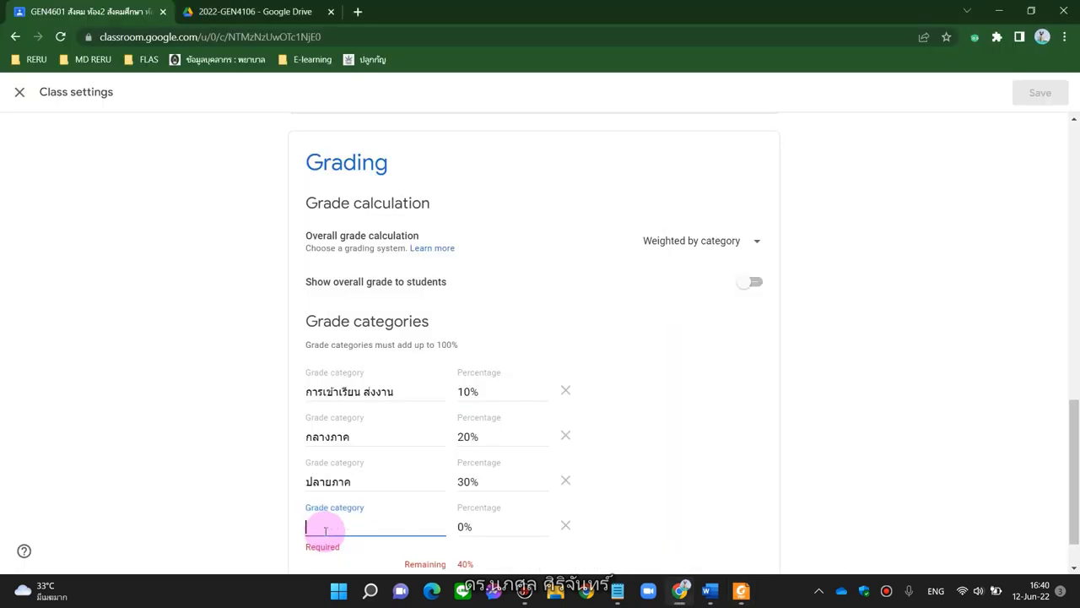
{"action": "key", "text": "alt+Tab"}
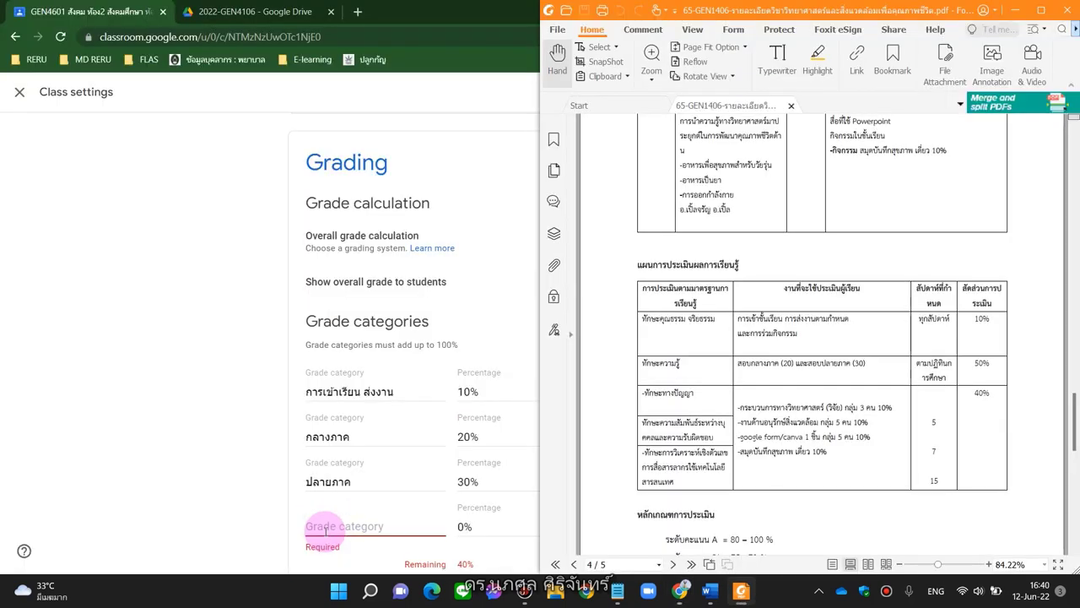
{"action": "left_click", "coordinate": [325, 530]}
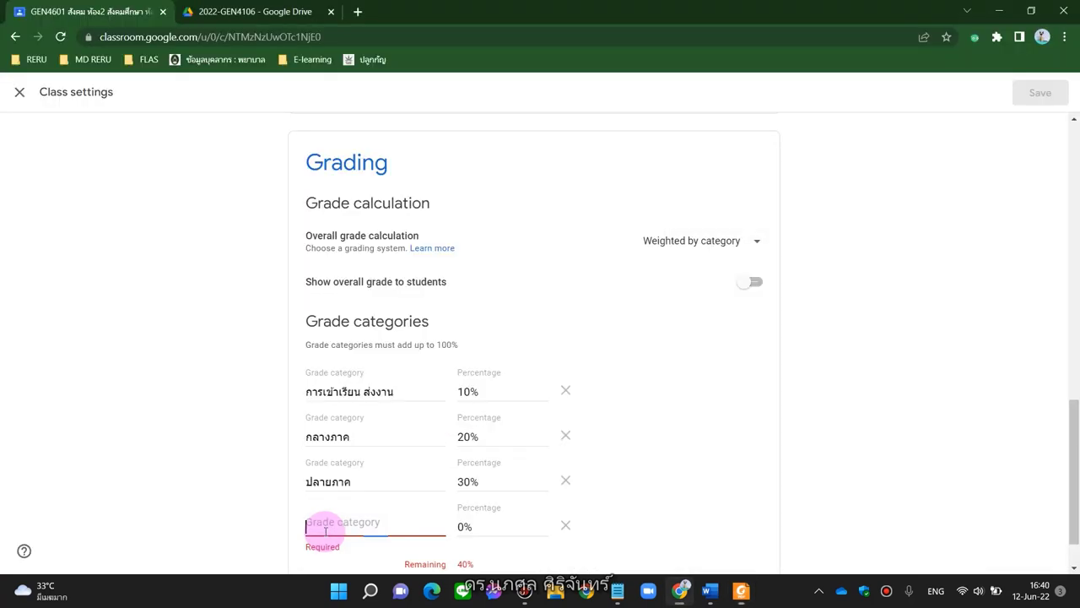
{"action": "type", "text": "k"}
{"action": "key", "text": "grave"}
{"action": "key", "text": "BackSpace"}
{"action": "type", "text": "งานกลุ่ม"}
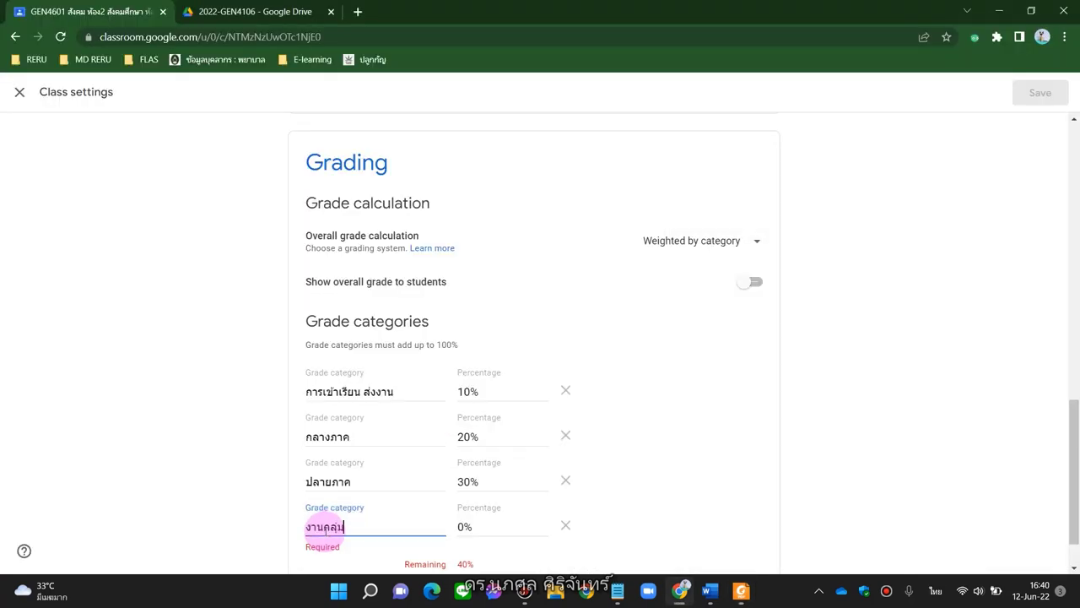
{"action": "key", "text": "Tab"}
{"action": "key", "text": "grave"}
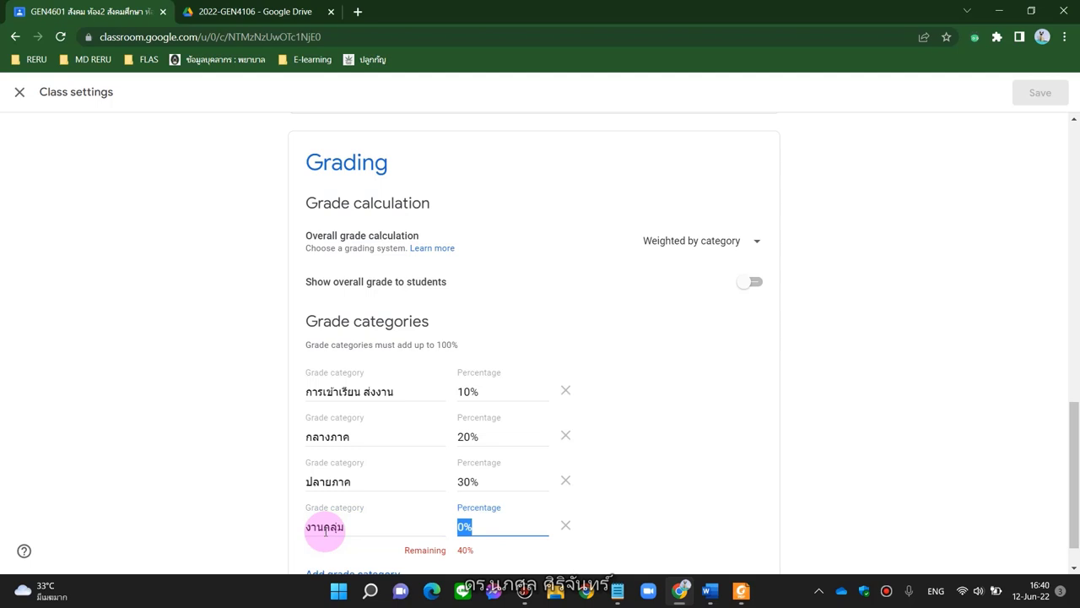
{"action": "type", "text": "40"}
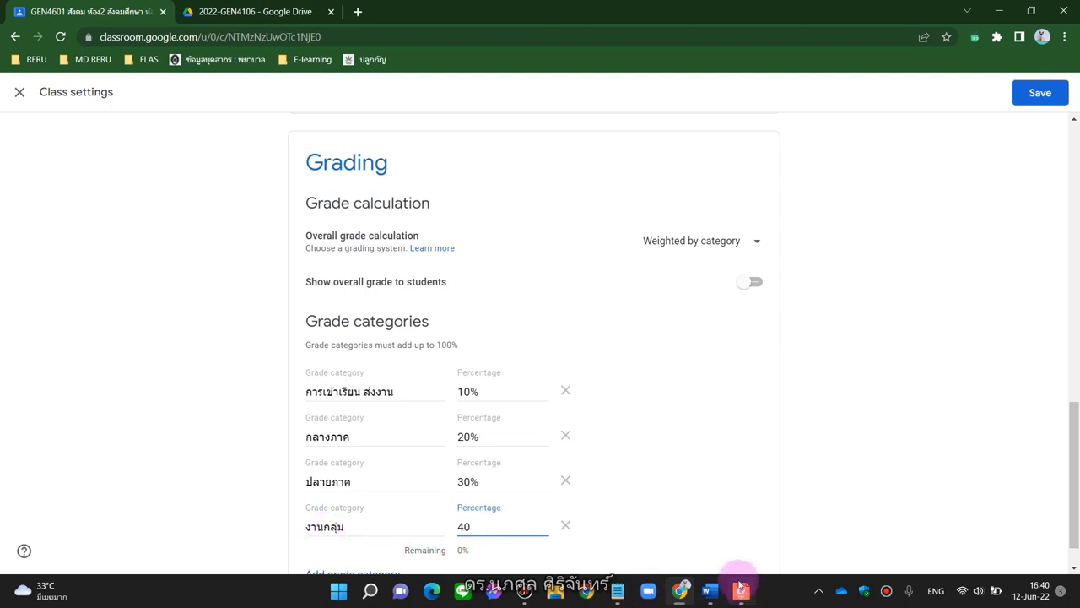
Save the class settings with the four category weights totalling 100%
{"action": "left_click", "coordinate": [815, 465]}
{"action": "scroll", "coordinate": [815, 465], "scroll_direction": "down", "scroll_amount": 1}
{"action": "scroll", "coordinate": [815, 466], "scroll_direction": "up", "scroll_amount": 2}
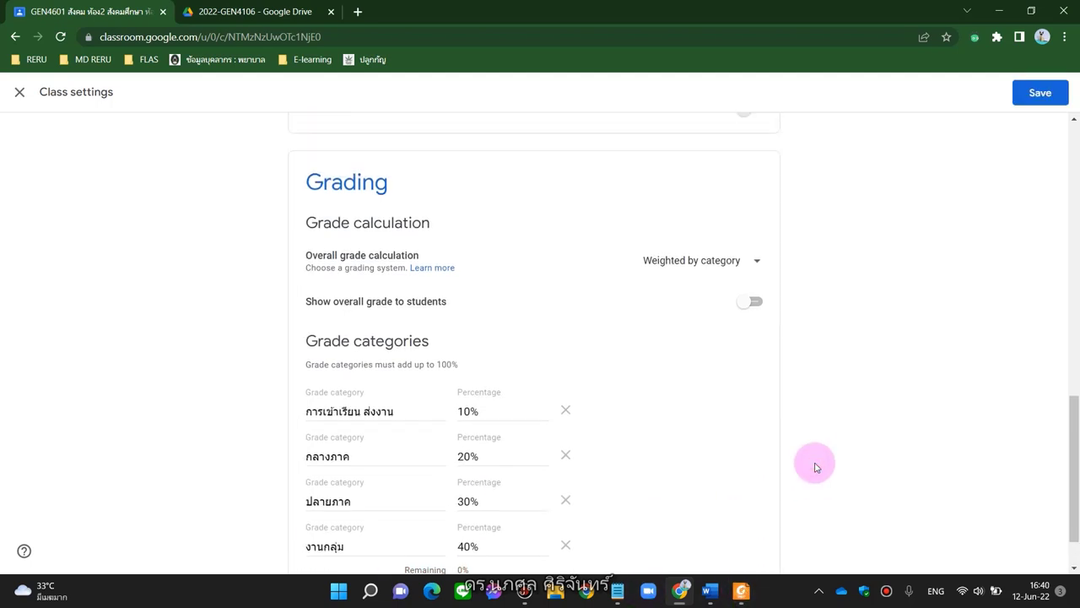
{"action": "scroll", "coordinate": [815, 465], "scroll_direction": "up", "scroll_amount": 2}
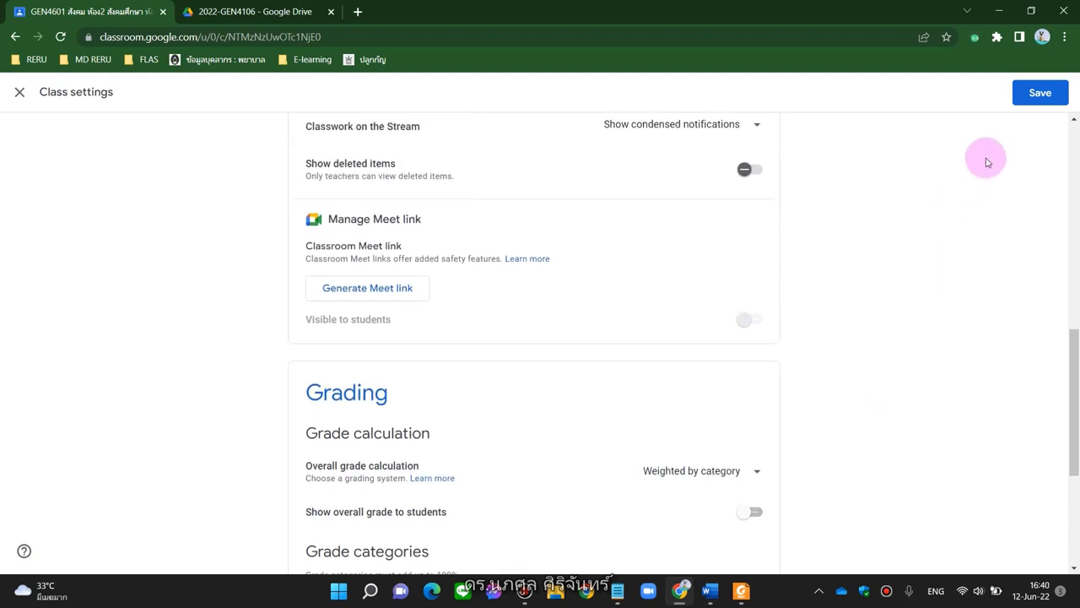
{"action": "left_click", "coordinate": [1040, 95]}
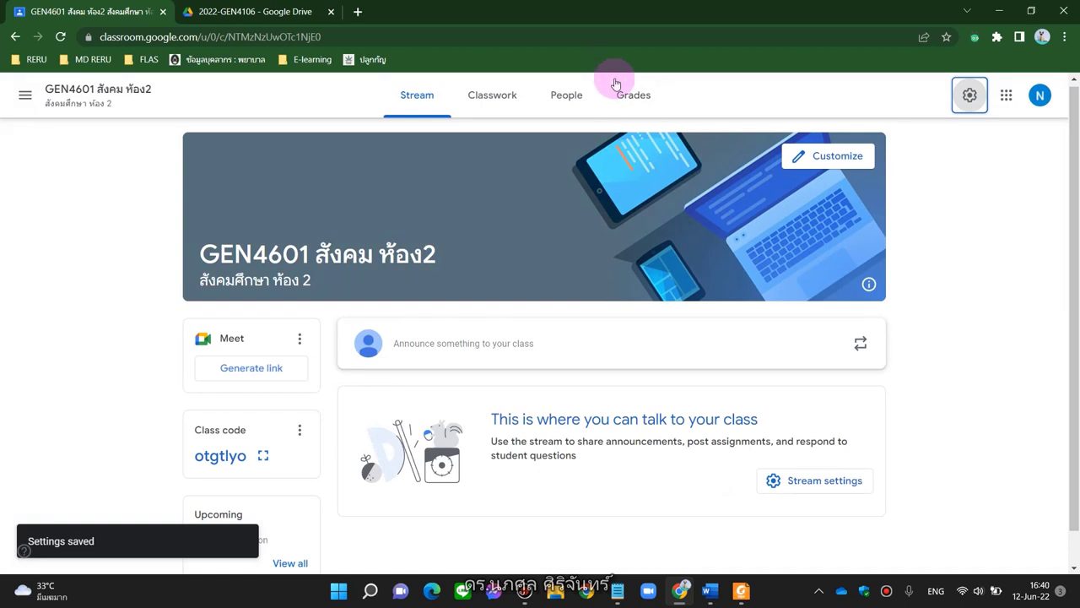
Generate the class Meet link and save it as visible to students
{"action": "scroll", "coordinate": [619, 270], "scroll_direction": "down", "scroll_amount": 1}
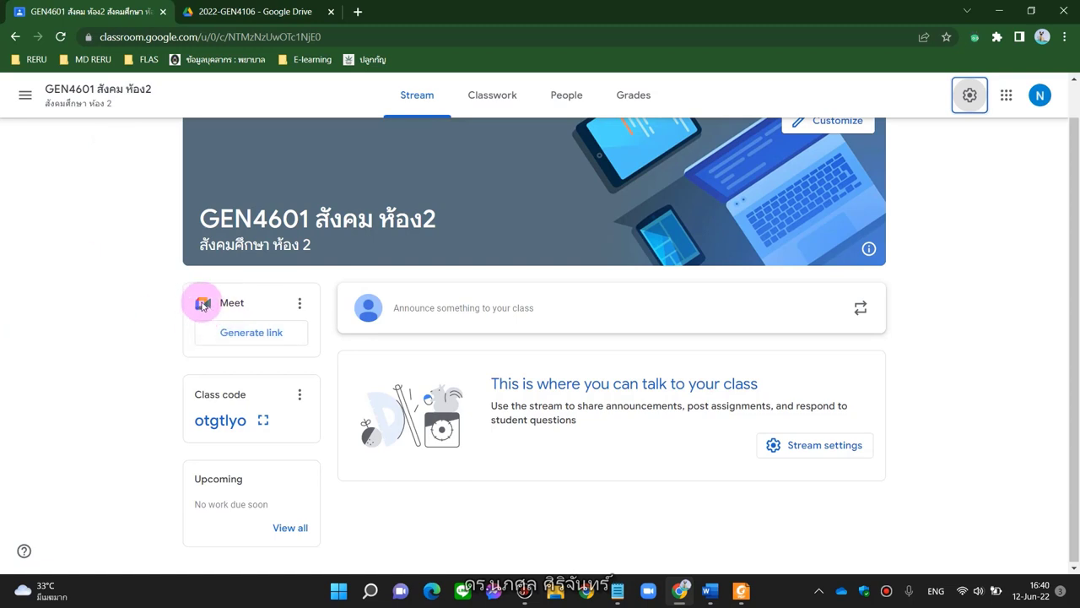
{"action": "left_click", "coordinate": [251, 342]}
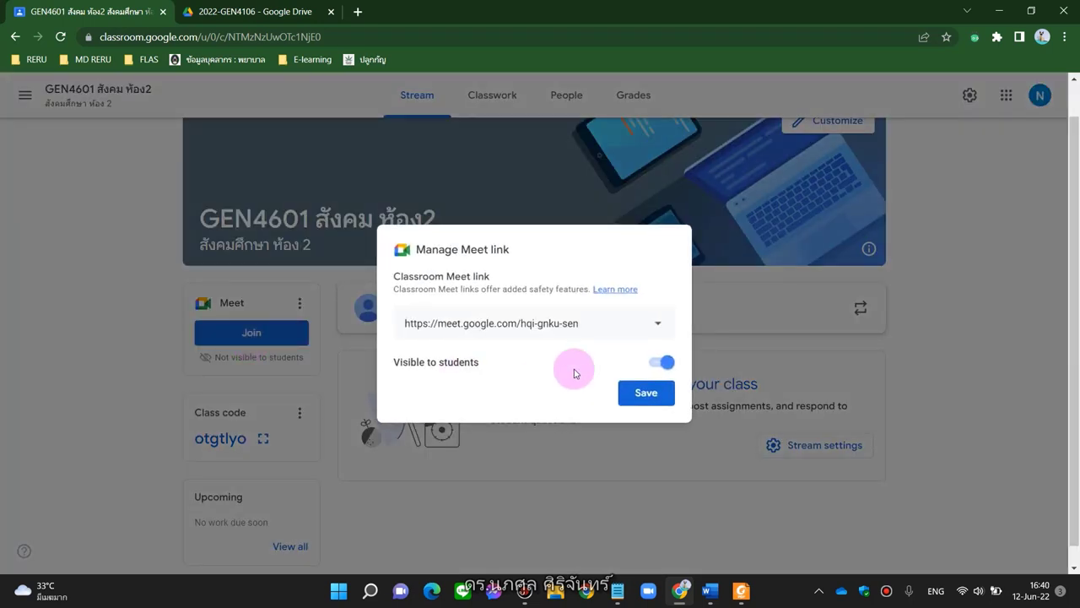
{"action": "left_click", "coordinate": [662, 401]}
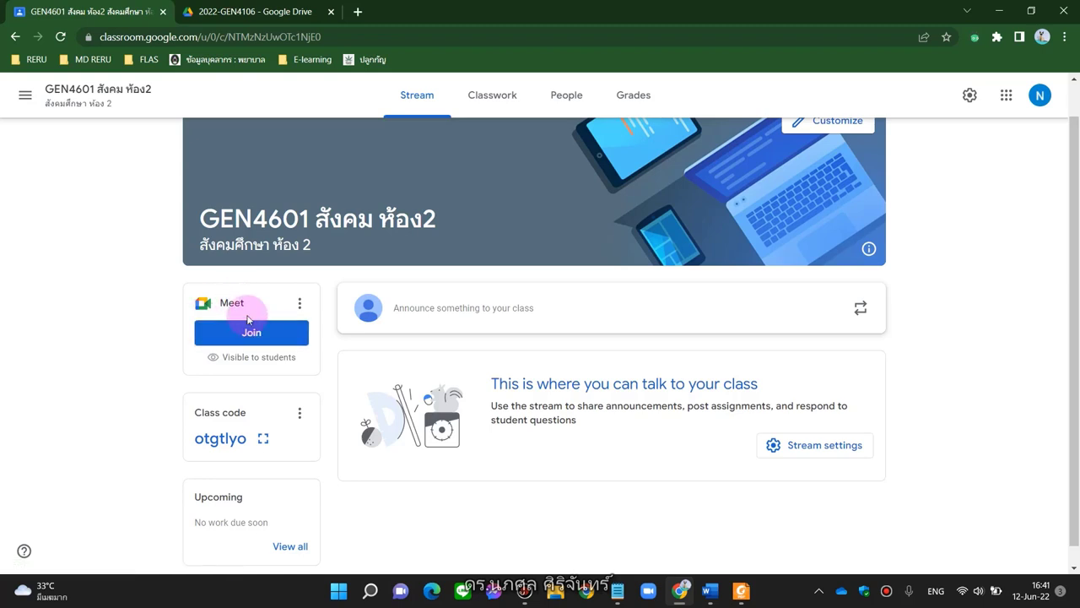
Copy the class Meet link from its options menu and return to the Notepad note
{"action": "left_click", "coordinate": [300, 303]}
{"action": "left_click", "coordinate": [256, 335]}
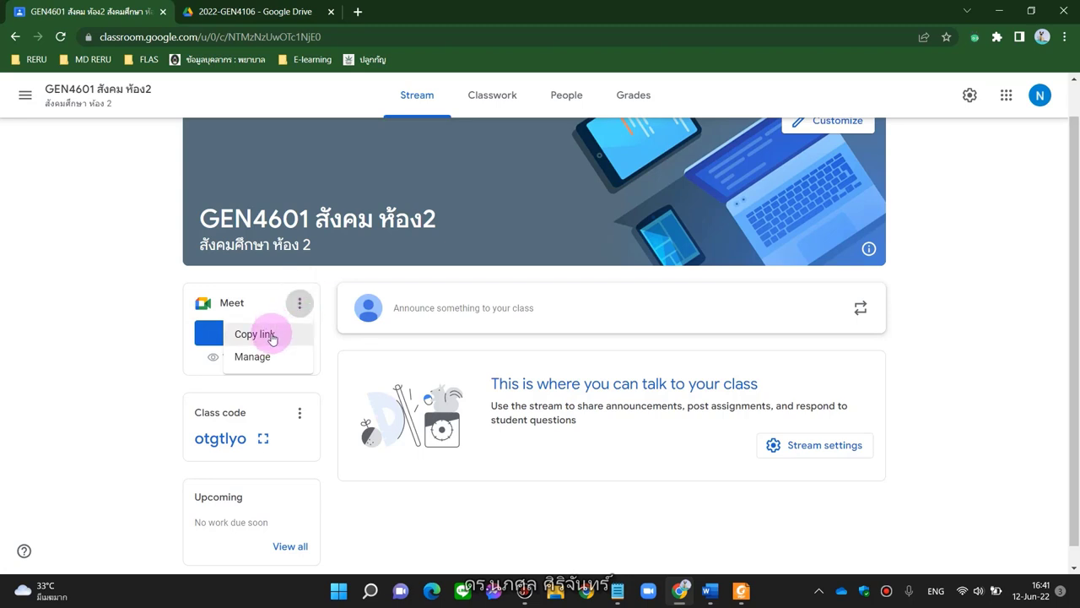
{"action": "left_click", "coordinate": [275, 333]}
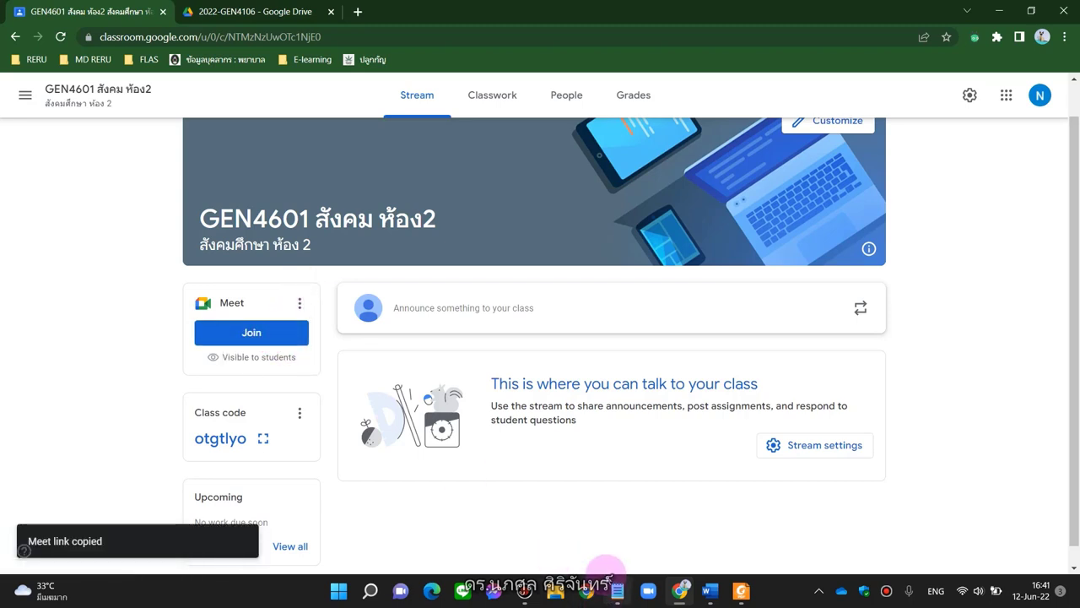
{"action": "left_click", "coordinate": [617, 590]}
Below the classroom link, write the label 'ห้อง meet สำหรับเรียนออนไลน์ (กรณีฉุกเฉิน)'
{"action": "left_click", "coordinate": [768, 205]}
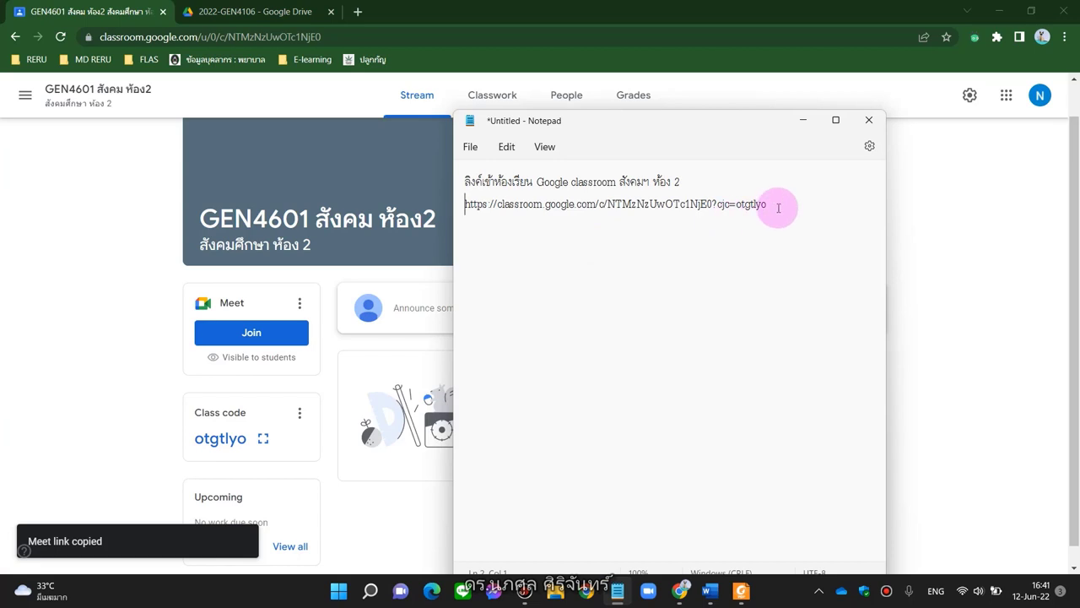
{"action": "key", "text": "Return"}
{"action": "key", "text": "Return"}
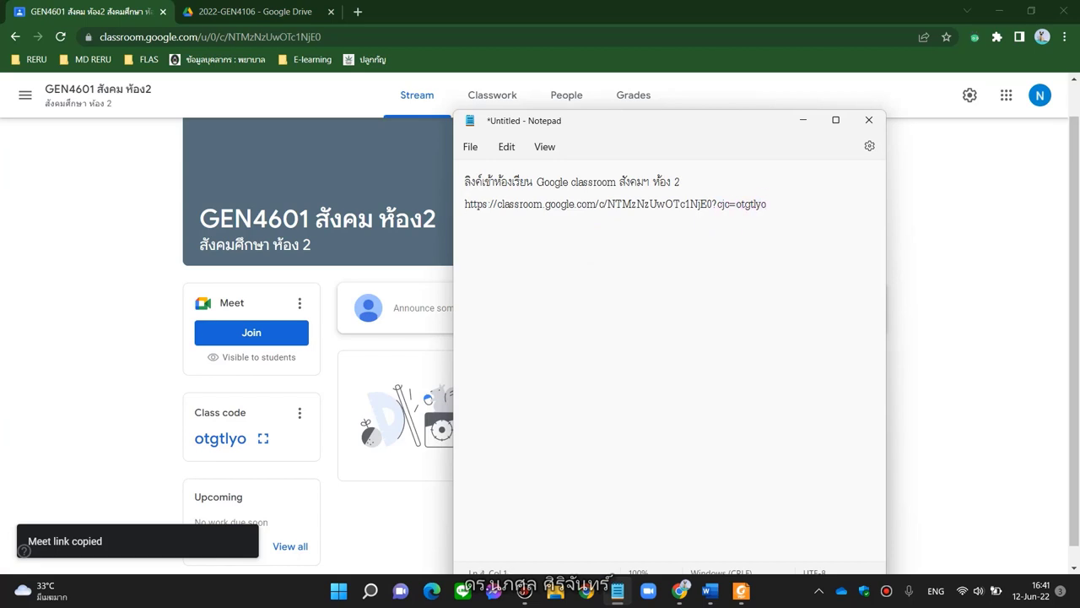
{"action": "type", "text": "ctr"}
{"action": "key", "text": "BackSpace"}
{"action": "key", "text": "BackSpace"}
{"action": "key", "text": "BackSpace"}
{"action": "key", "text": "grave"}
{"action": "type", "text": "ห้อง"}
{"action": "key", "text": "grave"}
{"action": "type", "text": "meet"}
{"action": "key", "text": "grave"}
{"action": "type", "text": "สำหรับเรี"}
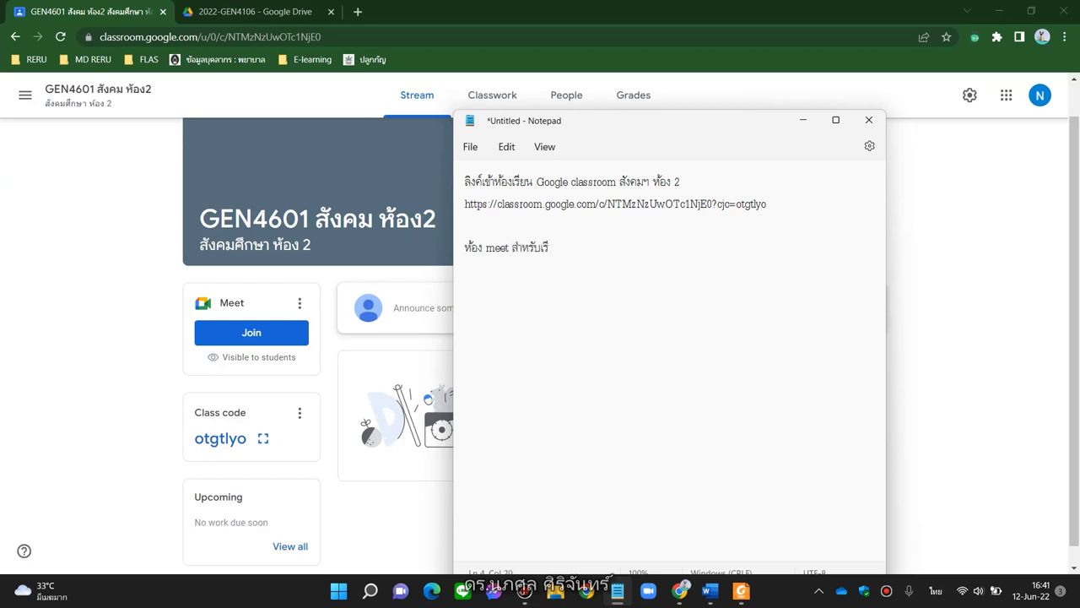
{"action": "type", "text": "ยนออนไลน์ (กรณีฉุกเฉิน)"}
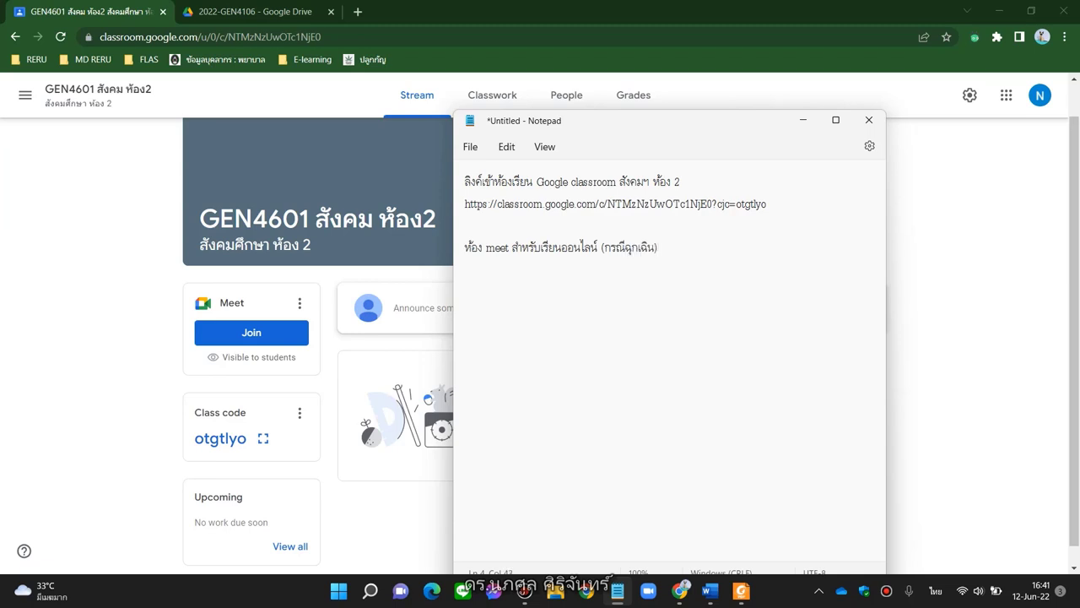
Paste the Meet link beneath the label and append 'เราใช้ลิงค์เดิมตลอด' to the label line
{"action": "key", "text": "Return"}
{"action": "key", "text": "ctrl+v"}
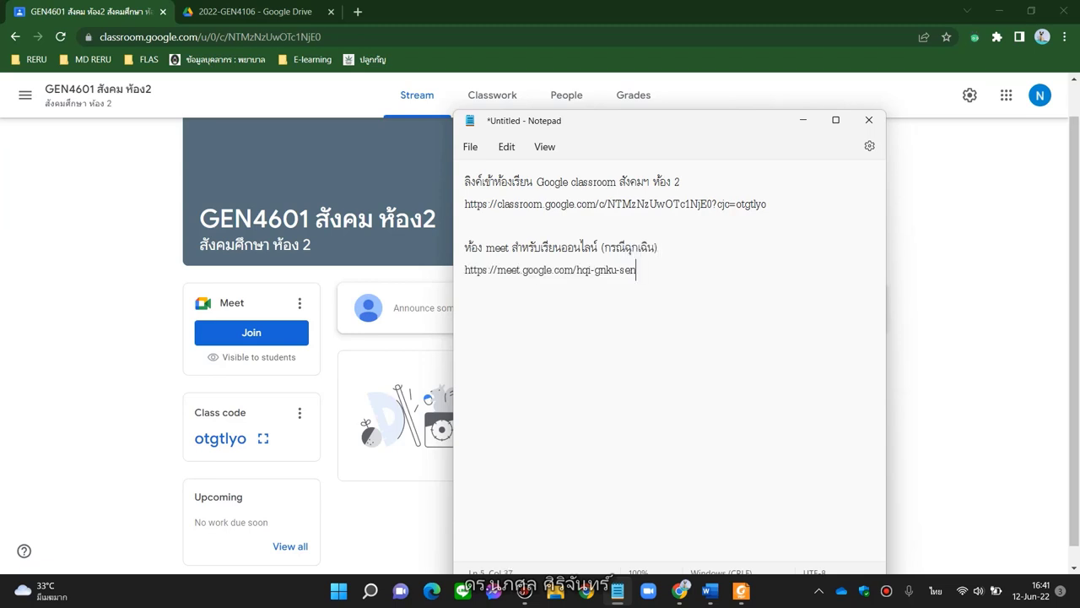
{"action": "left_click", "coordinate": [723, 249]}
{"action": "type", "text": "เราใช้ลิงค์เดิมตลอด"}
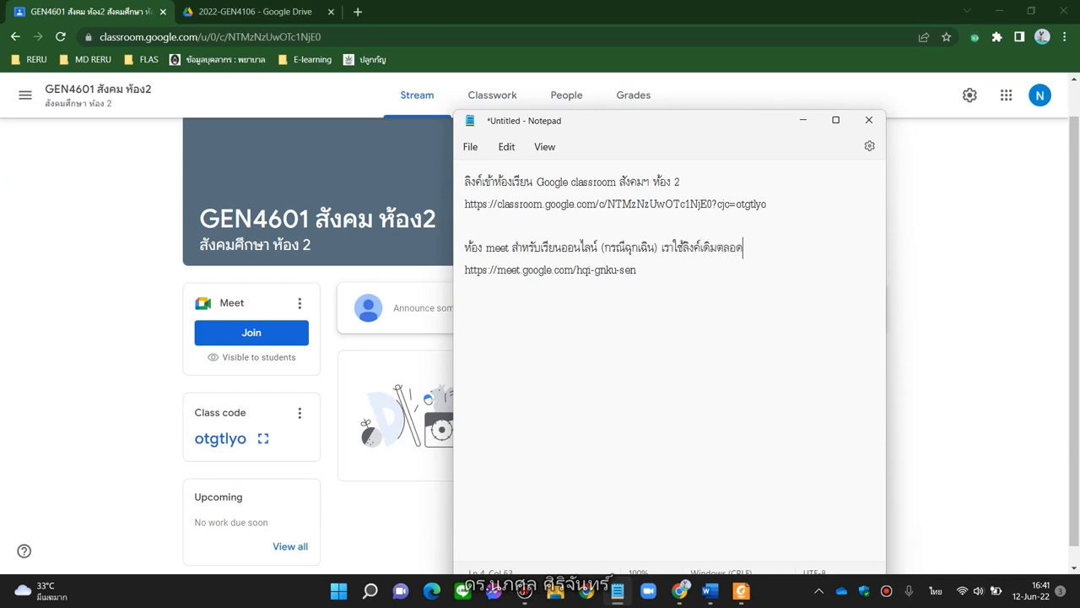
Minimize Notepad, review the Meet link in Class settings, then close them back to the Stream
{"action": "left_click", "coordinate": [802, 120]}
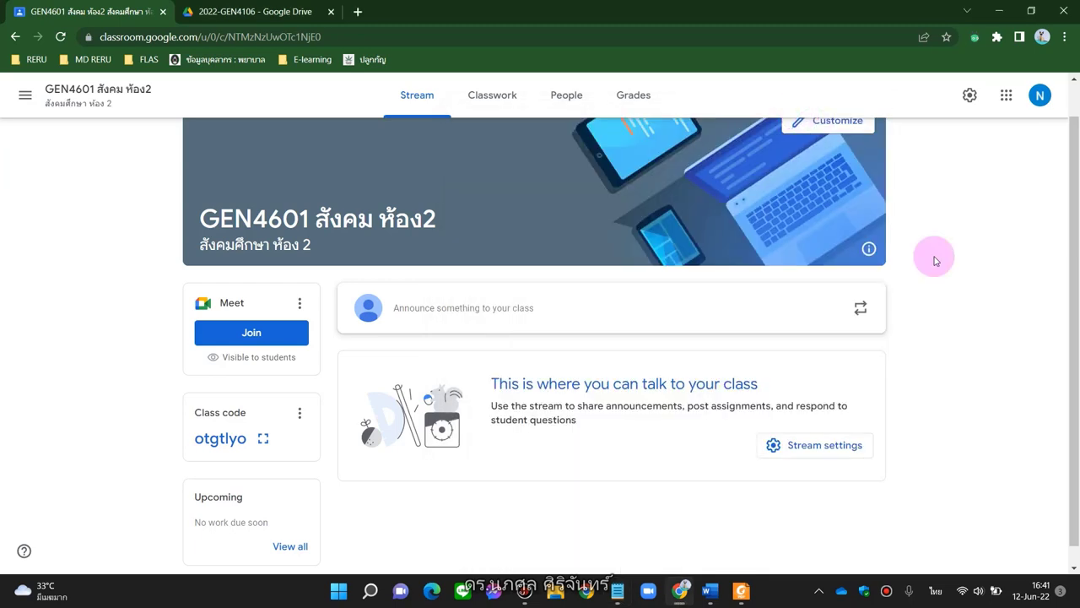
{"action": "scroll", "coordinate": [934, 260], "scroll_direction": "down", "scroll_amount": 1}
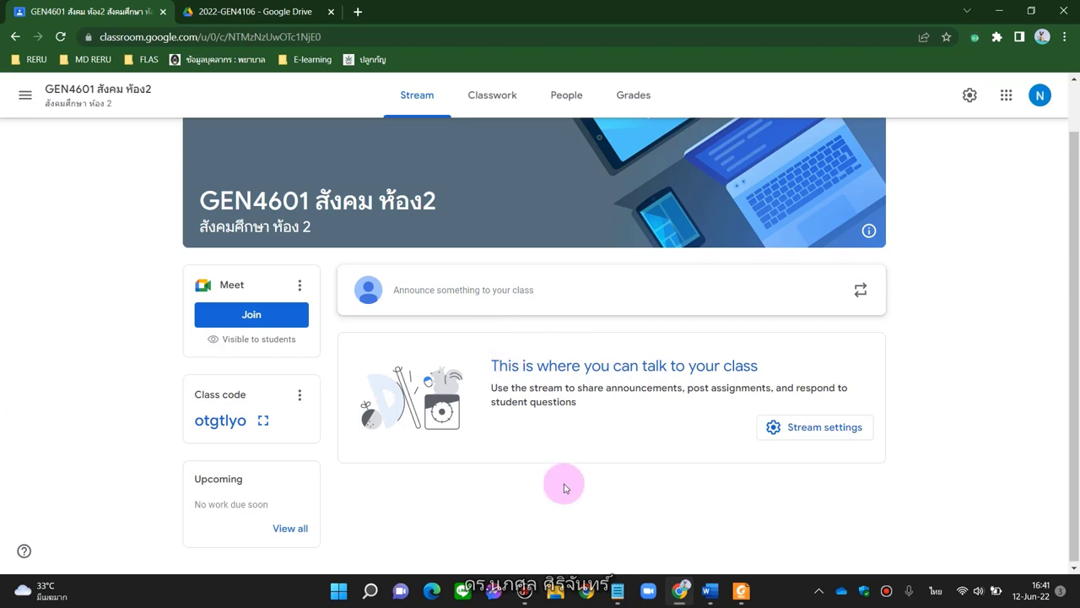
{"action": "left_click", "coordinate": [778, 427]}
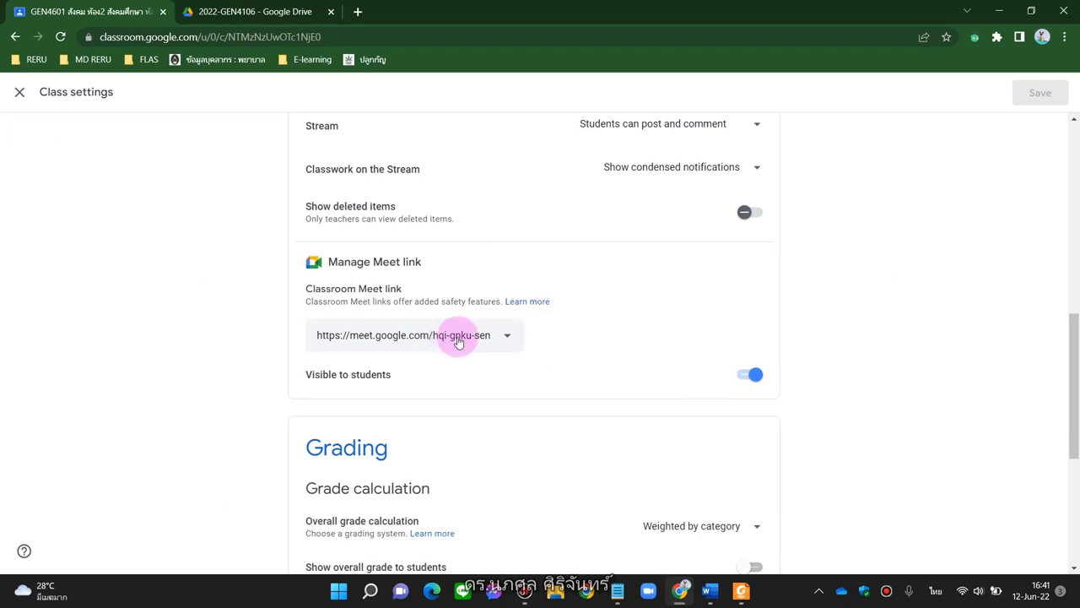
{"action": "left_click", "coordinate": [21, 101]}
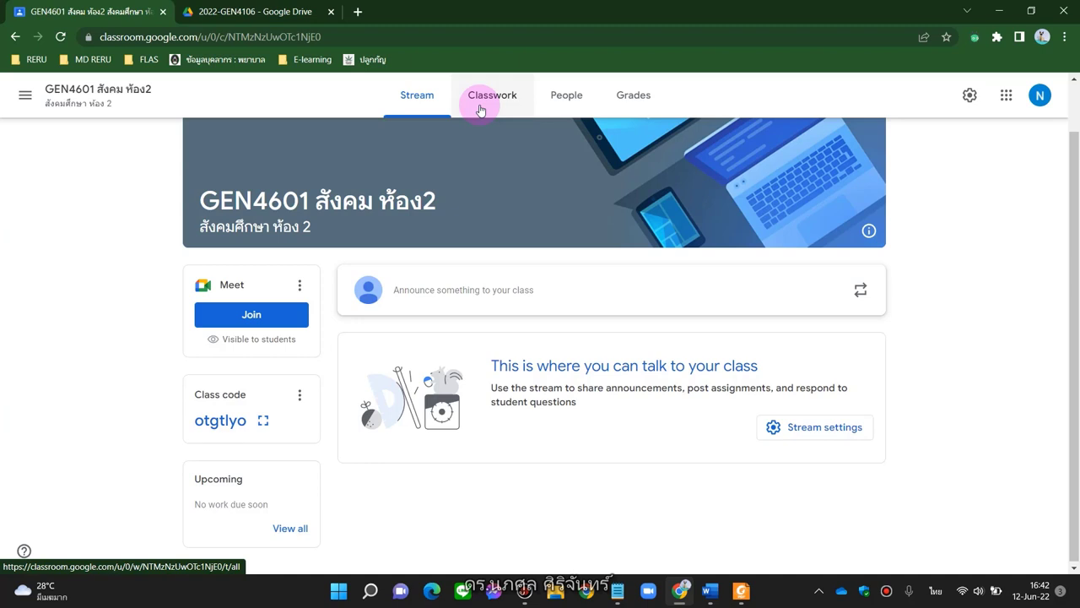
Open the GEN4601 Classwork page and display the Create menu's post types
{"action": "left_click", "coordinate": [478, 107]}
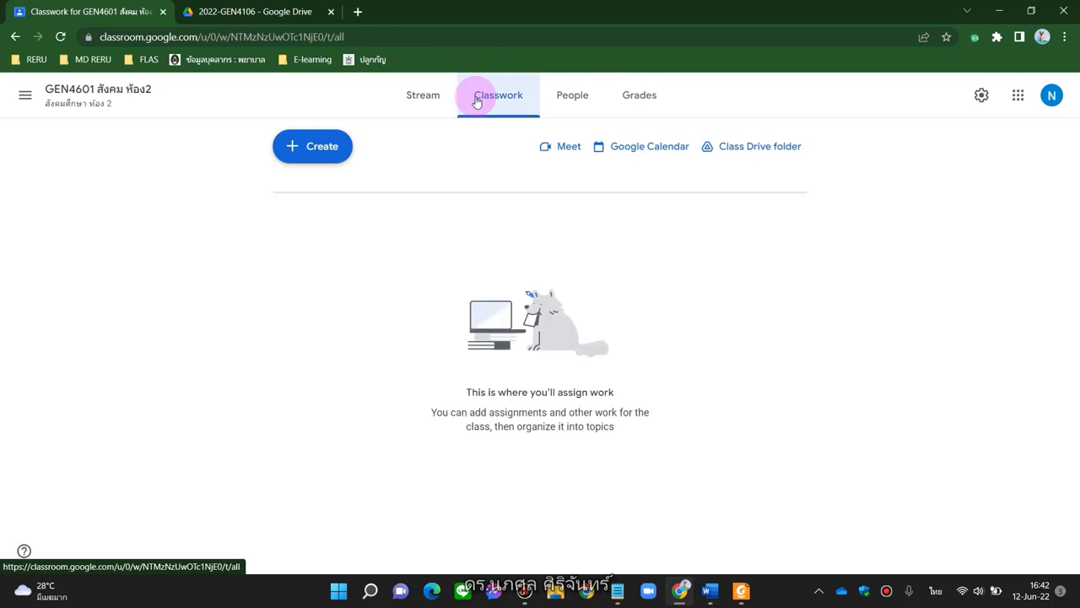
{"action": "left_click", "coordinate": [312, 160]}
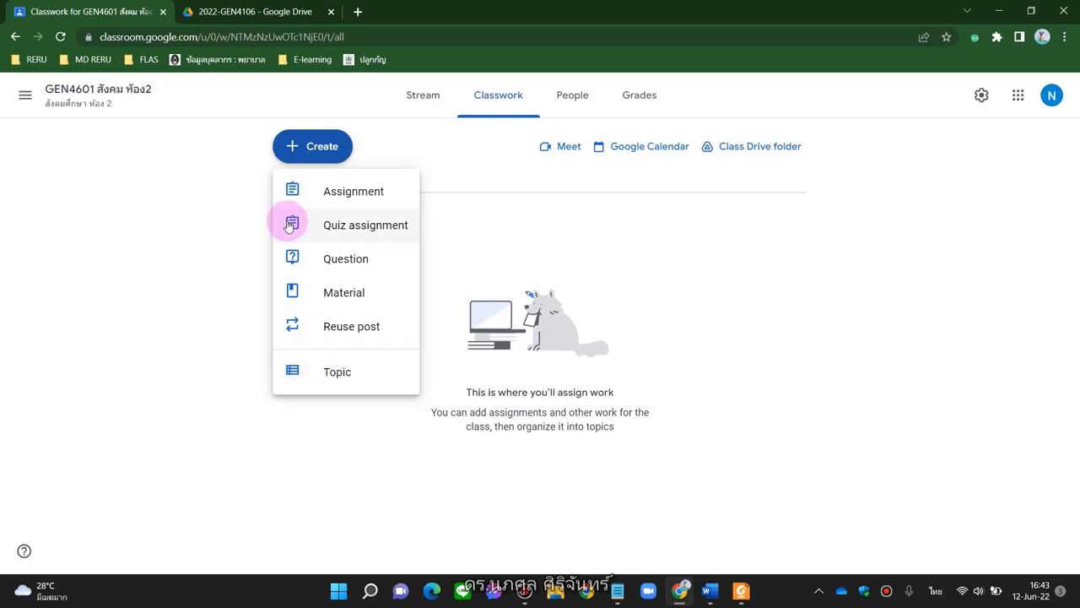
Start a new material and title it 'มคอ.3 รายวิชา GEN4601'
{"action": "left_click", "coordinate": [342, 299]}
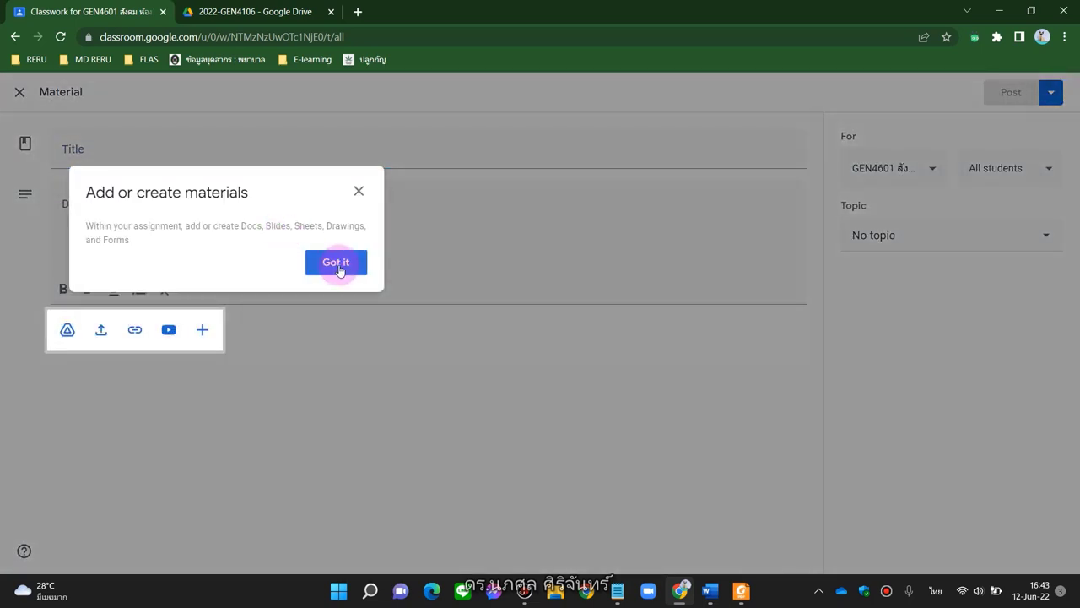
{"action": "left_click", "coordinate": [339, 265]}
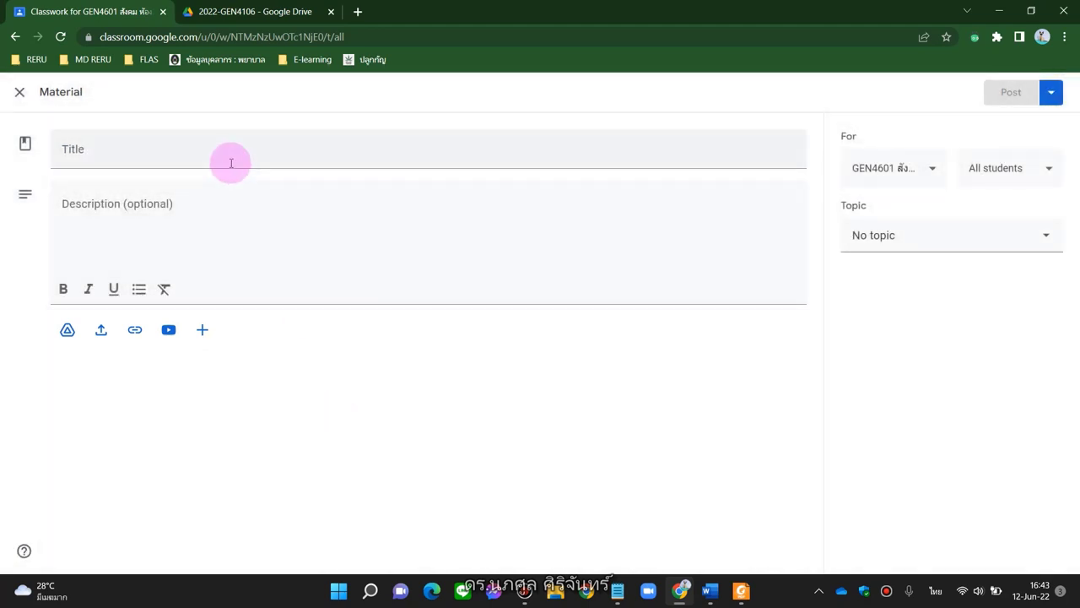
{"action": "left_click", "coordinate": [190, 153]}
{"action": "key", "text": "alt+shift"}
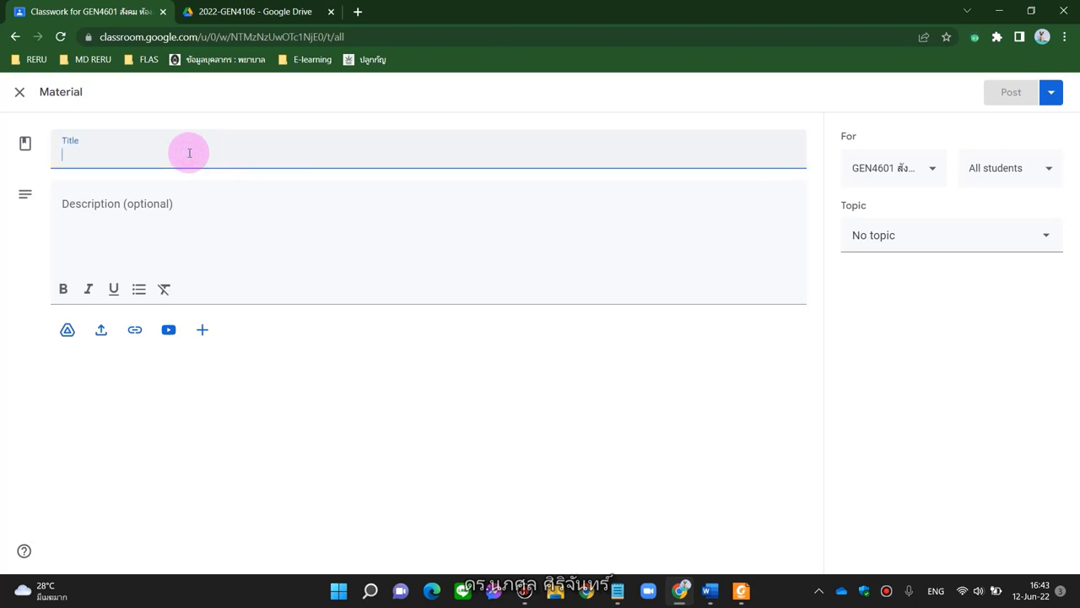
{"action": "type", "text": ","}
{"action": "key", "text": "BackSpace"}
{"action": "key", "text": "alt+shift"}
{"action": "type", "text": "มคอ."}
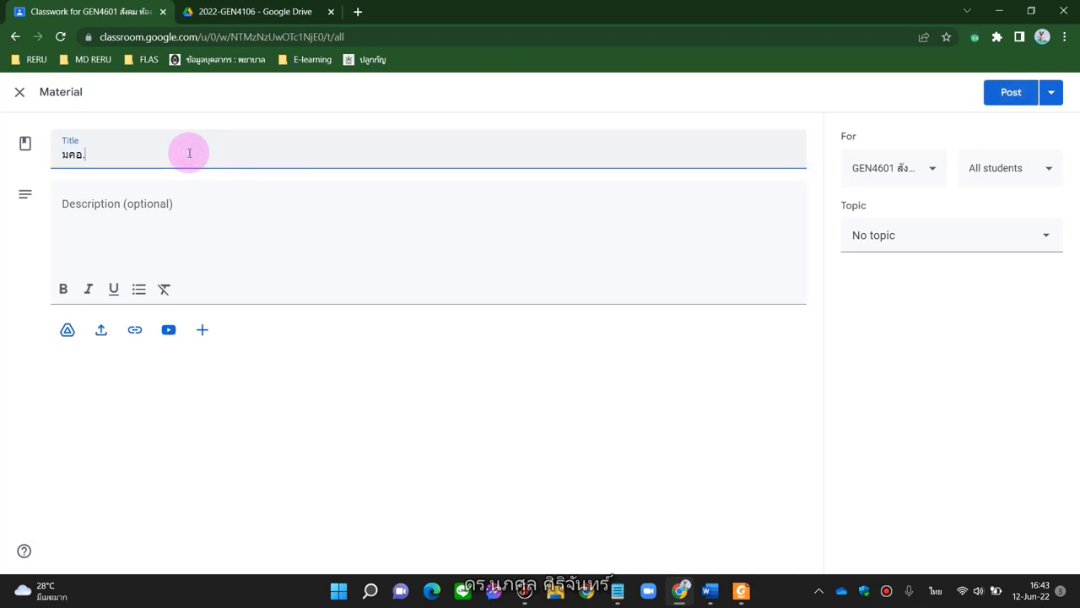
{"action": "key", "text": "alt+shift"}
{"action": "type", "text": "3"}
{"action": "key", "text": "alt+shift"}
{"action": "type", "text": "รายวิชา"}
{"action": "key", "text": "alt+shift"}
{"action": "type", "text": "GEN4601"}
Enter the description 'มคอ.3 แผนการเรียน'
{"action": "left_click", "coordinate": [123, 205]}
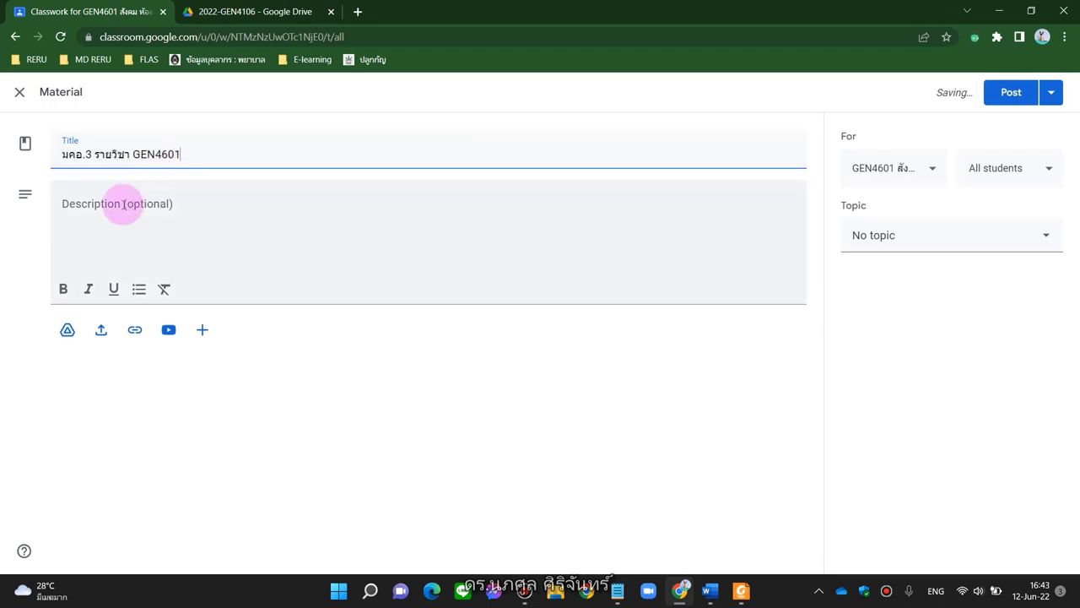
{"action": "key", "text": "alt+shift"}
{"action": "type", "text": "มคอ"}
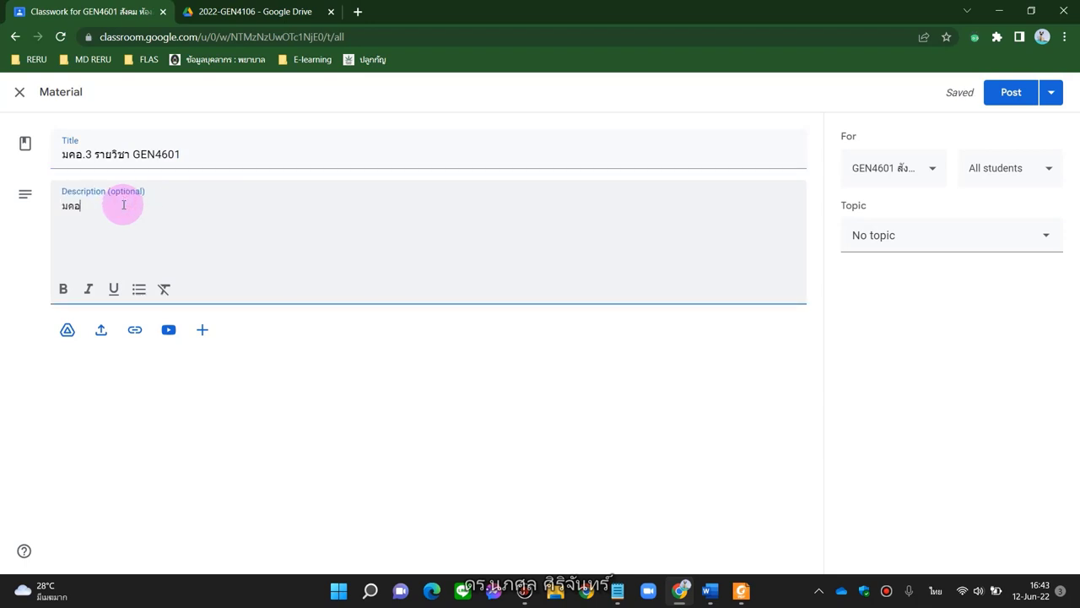
{"action": "type", "text": ".3 แผนการเรียน"}
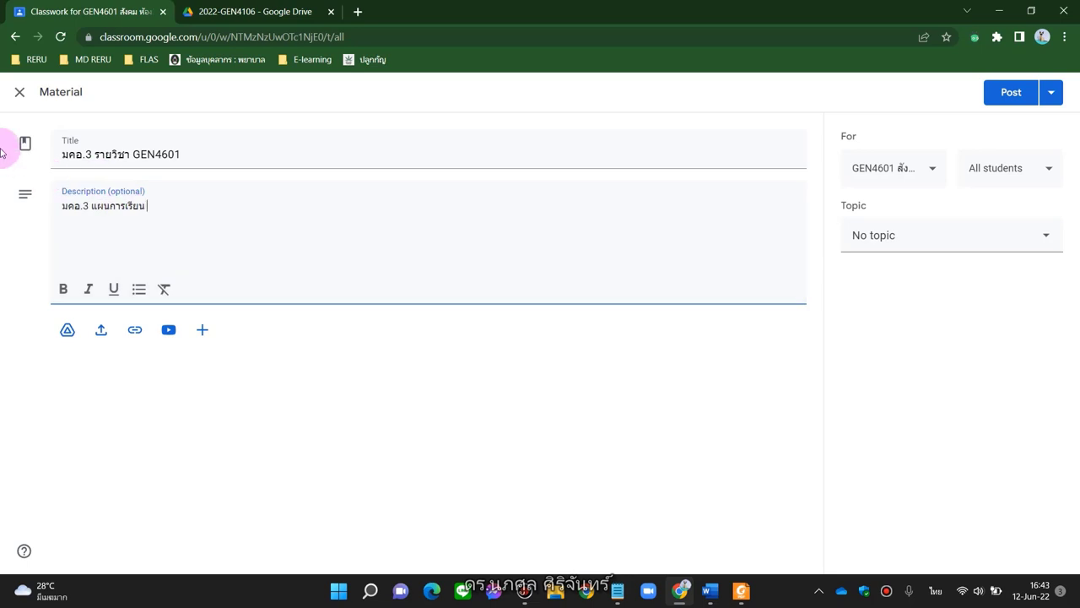
{"action": "key", "text": "Return"}
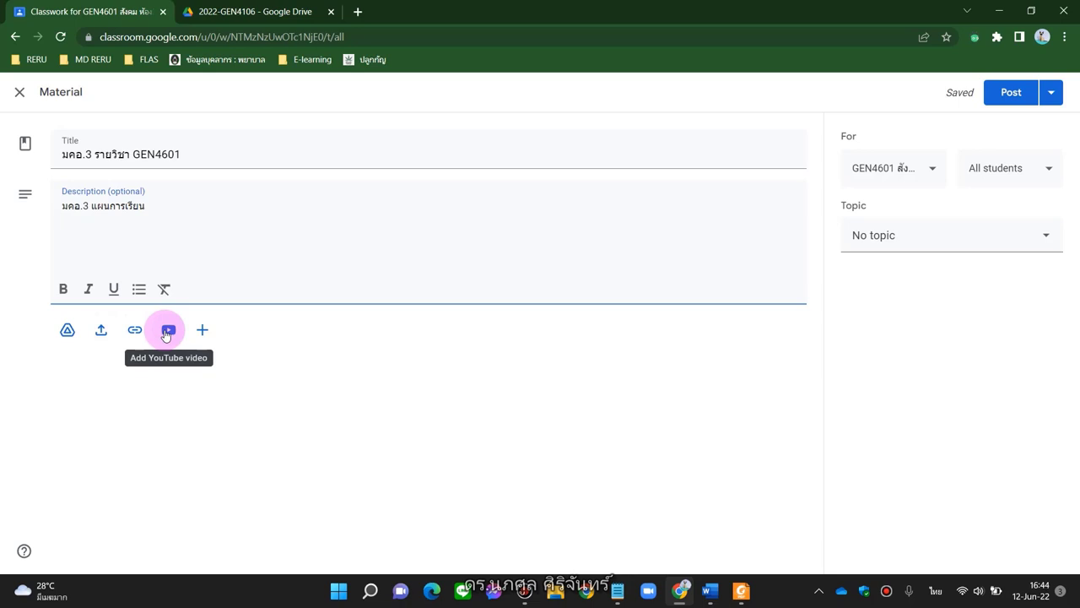
Attach the 65-GEN1406 course-details .docx from Google Drive's Recent files
{"action": "left_click", "coordinate": [68, 333]}
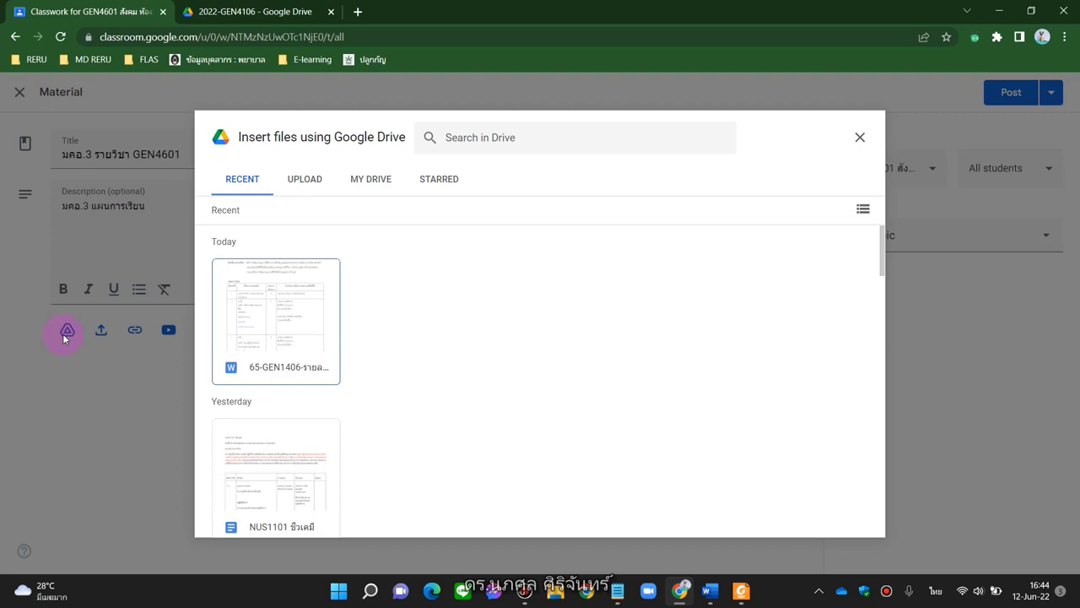
{"action": "scroll", "coordinate": [282, 328], "scroll_direction": "down", "scroll_amount": 1}
{"action": "scroll", "coordinate": [280, 331], "scroll_direction": "up", "scroll_amount": 1}
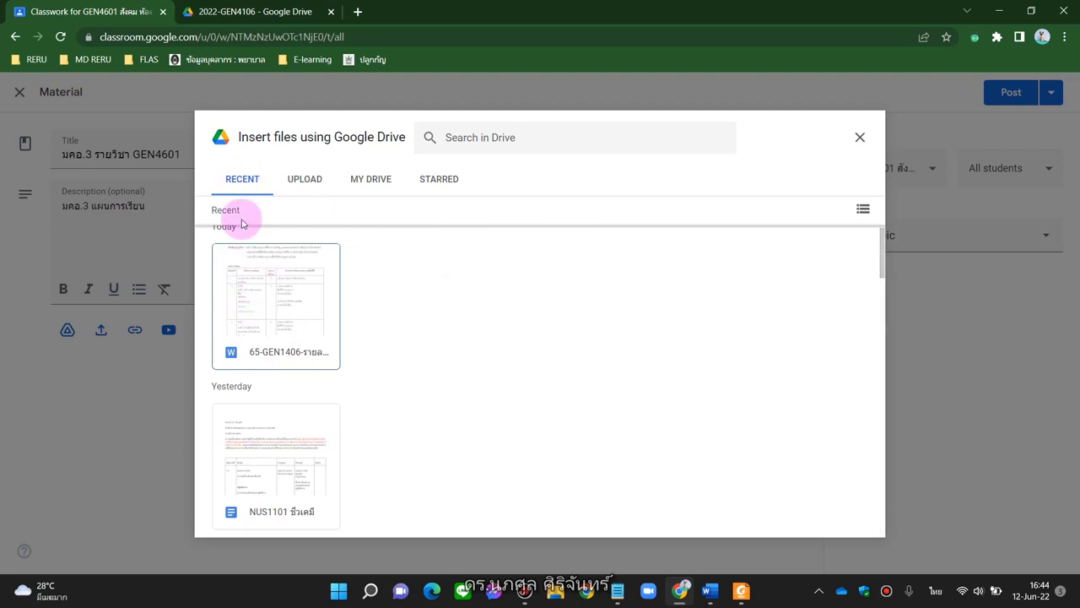
{"action": "scroll", "coordinate": [283, 329], "scroll_direction": "down", "scroll_amount": 3}
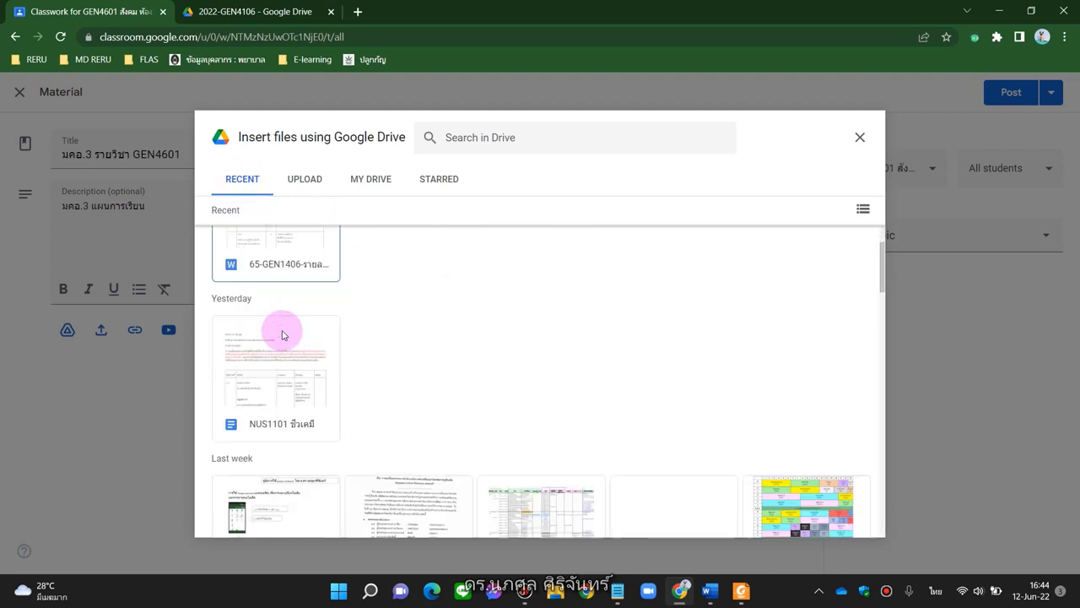
{"action": "scroll", "coordinate": [283, 333], "scroll_direction": "up", "scroll_amount": 5}
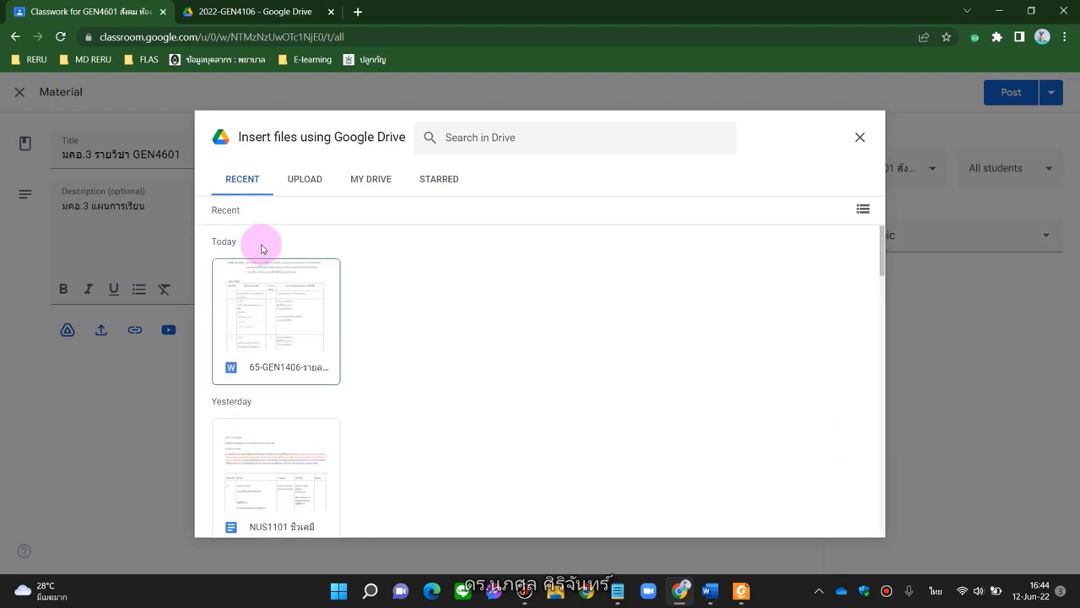
{"action": "left_click", "coordinate": [357, 184]}
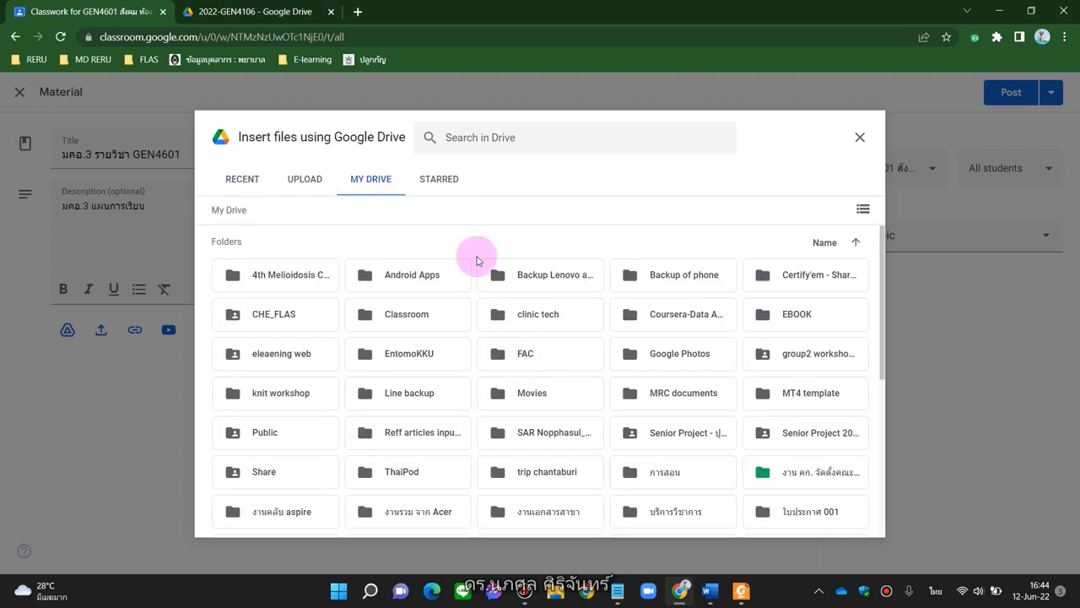
{"action": "left_click", "coordinate": [305, 185]}
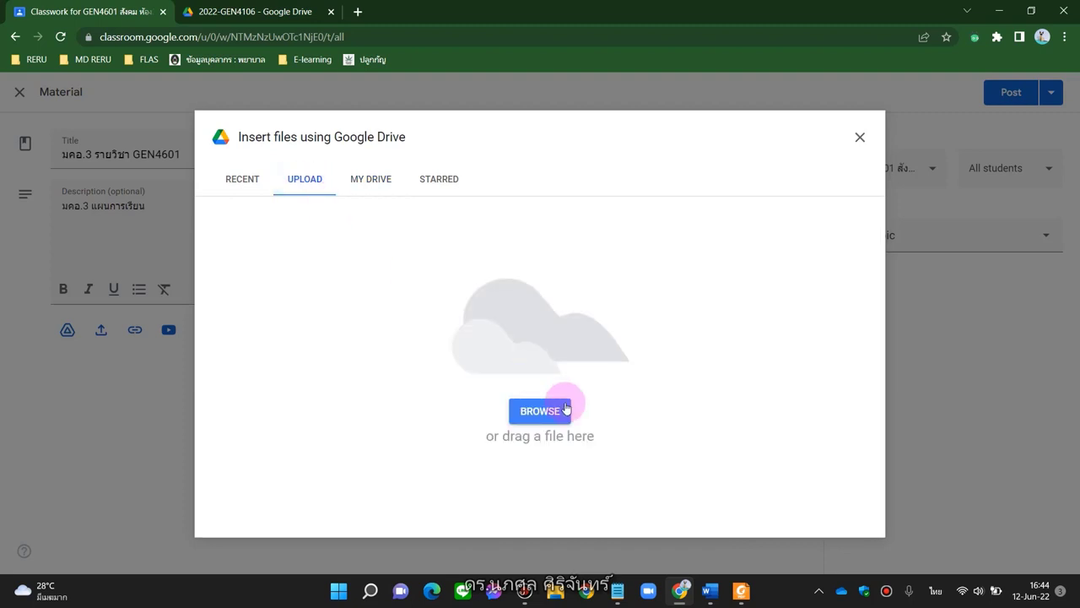
{"action": "left_click", "coordinate": [243, 182]}
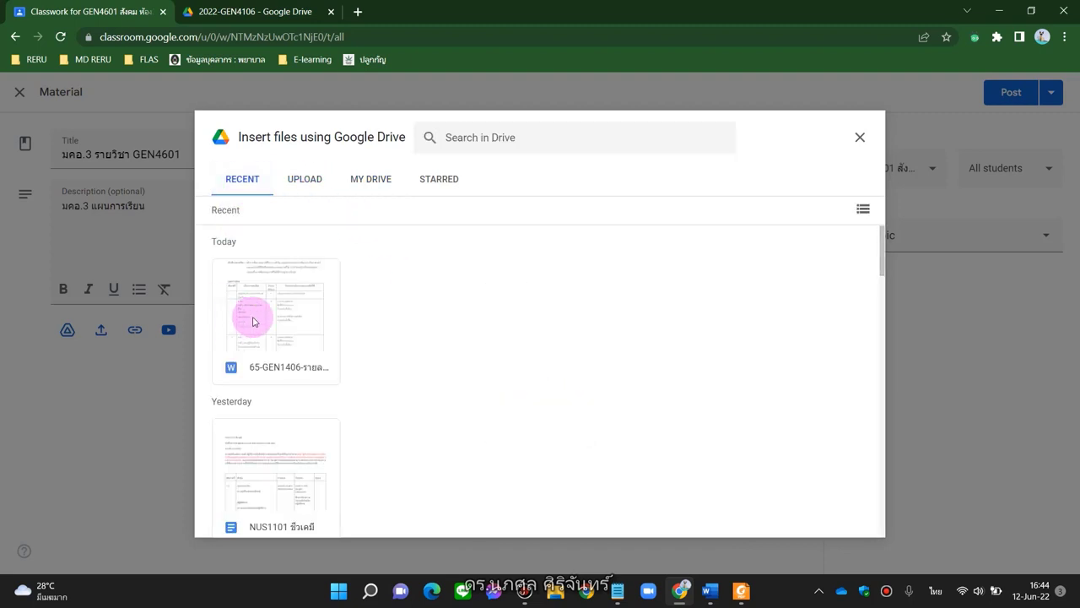
{"action": "double_click", "coordinate": [252, 321]}
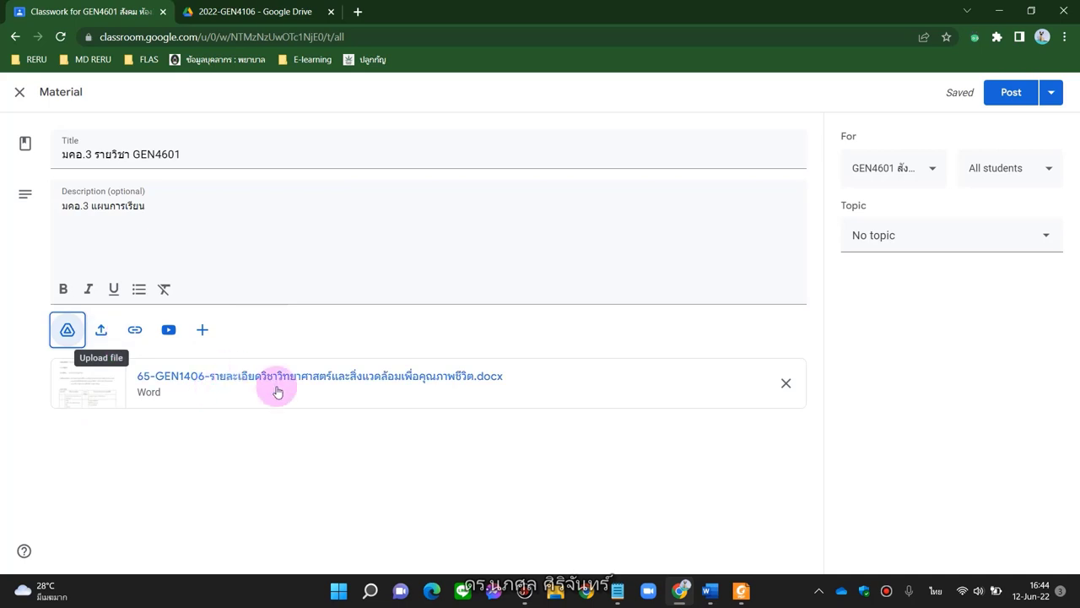
Upload and attach the 65-GEN1406 course-details PDF from the computer's Desktop
{"action": "left_click", "coordinate": [102, 330]}
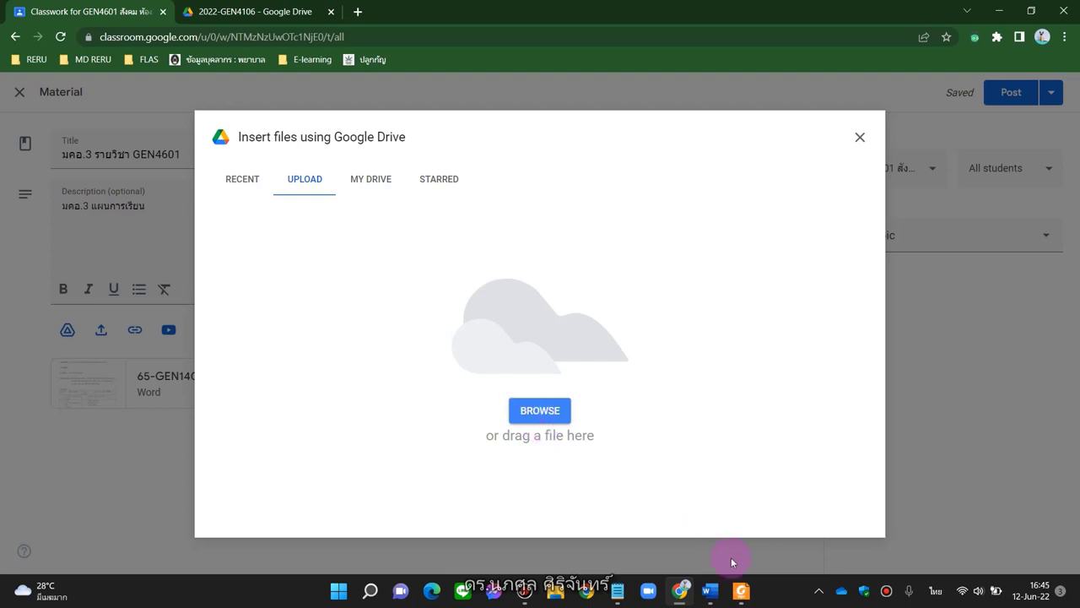
{"action": "left_click", "coordinate": [539, 411]}
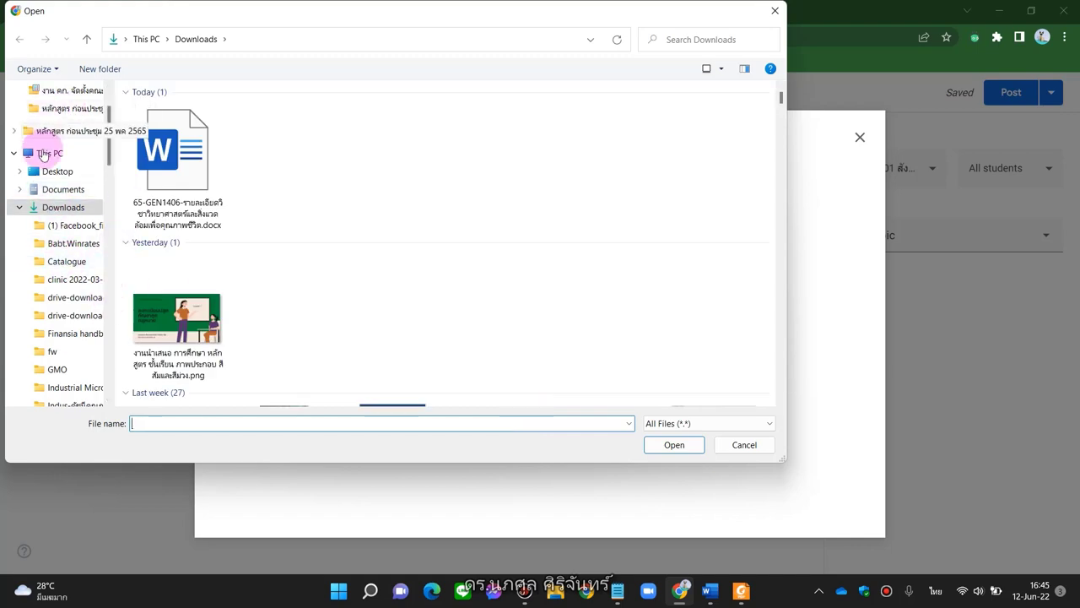
{"action": "left_click", "coordinate": [51, 171]}
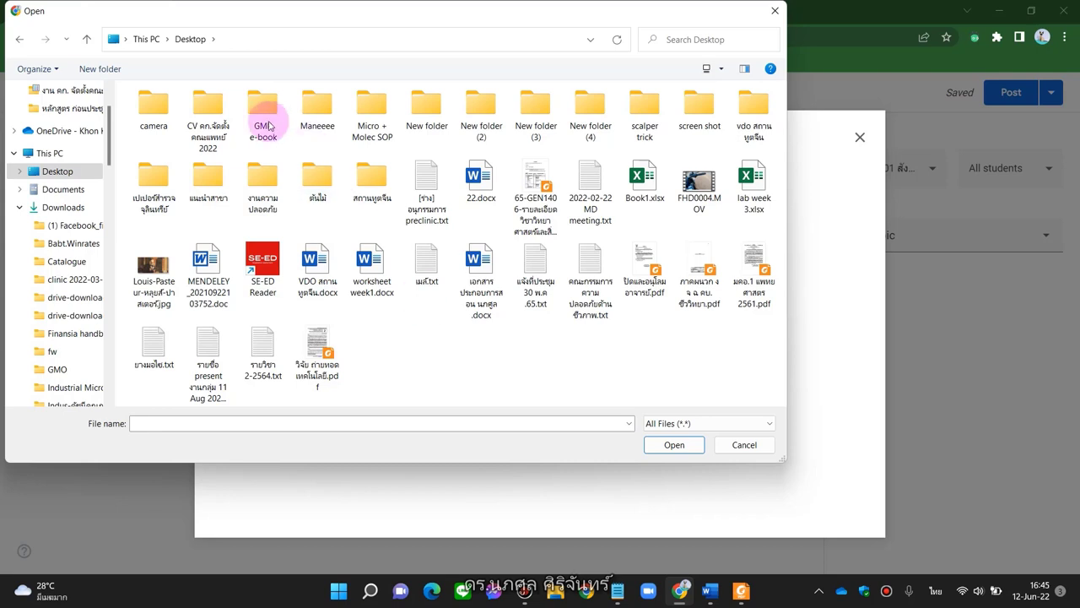
{"action": "double_click", "coordinate": [208, 106]}
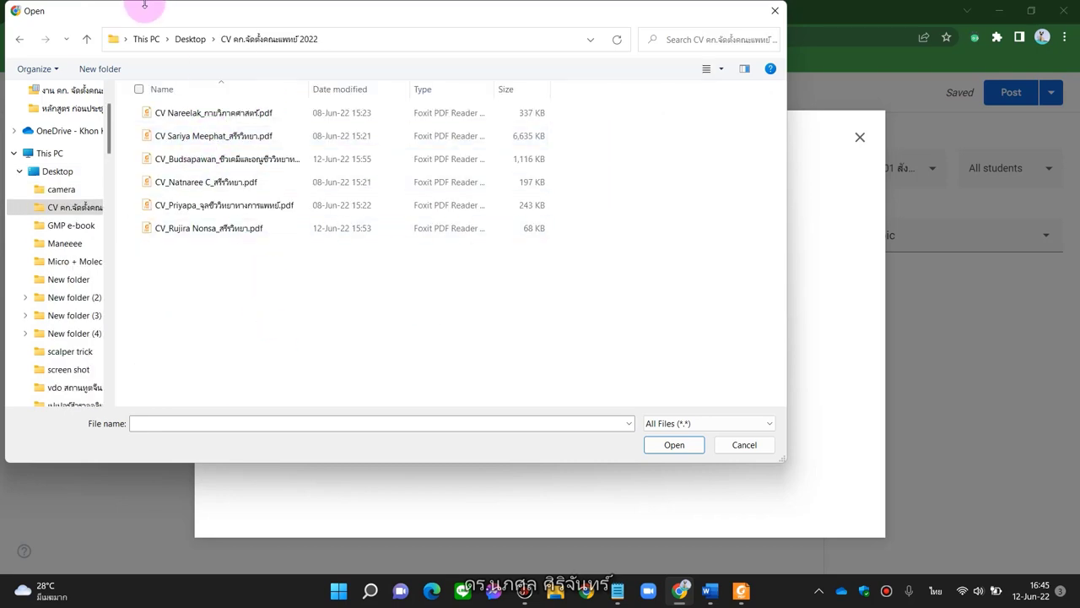
{"action": "left_click", "coordinate": [190, 39]}
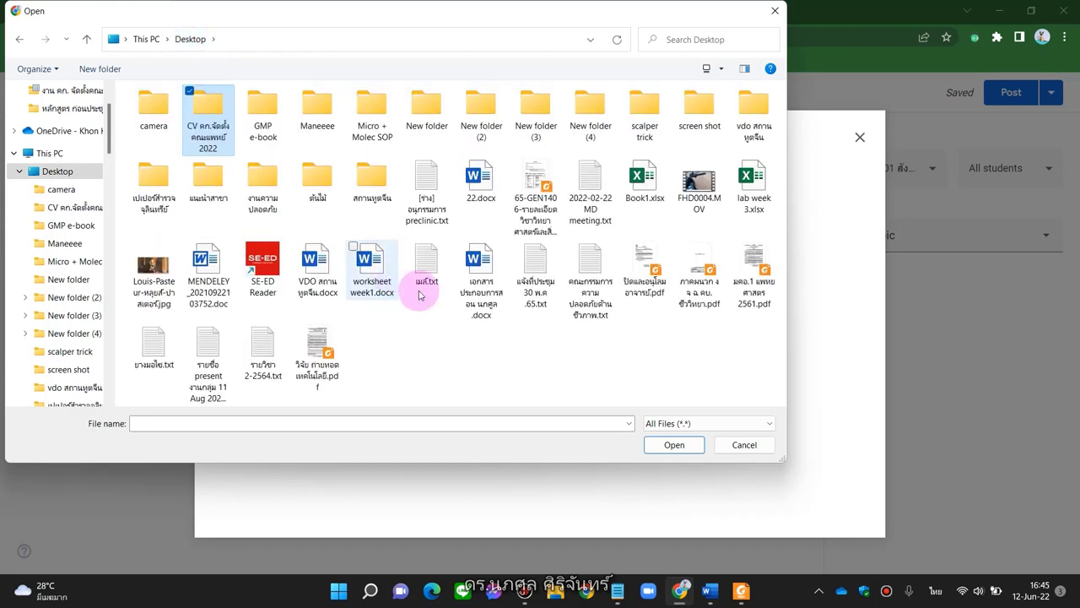
{"action": "double_click", "coordinate": [537, 221]}
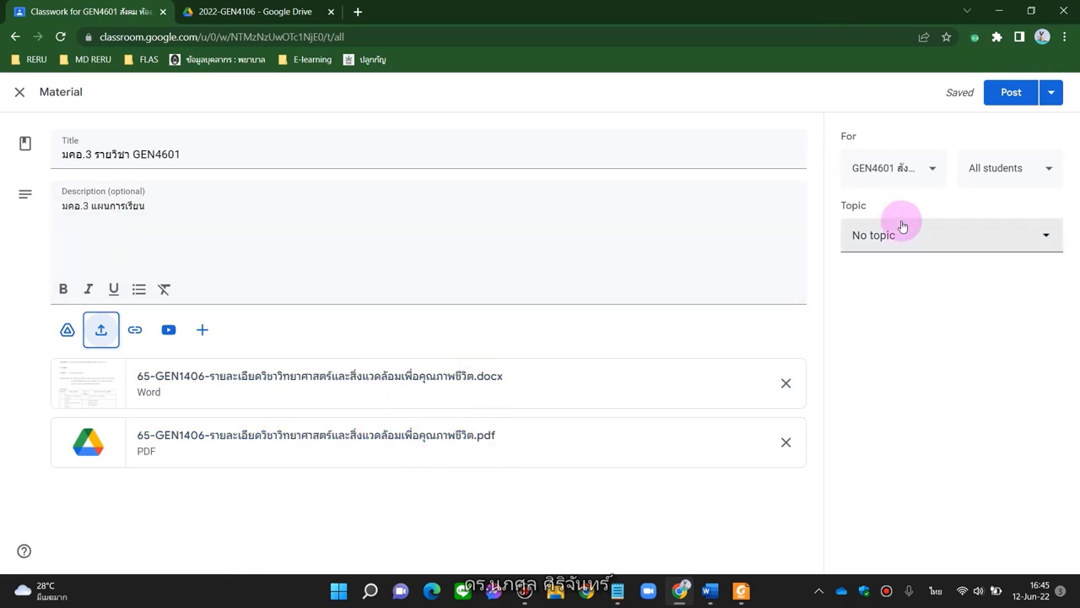
{"action": "left_click", "coordinate": [931, 169]}
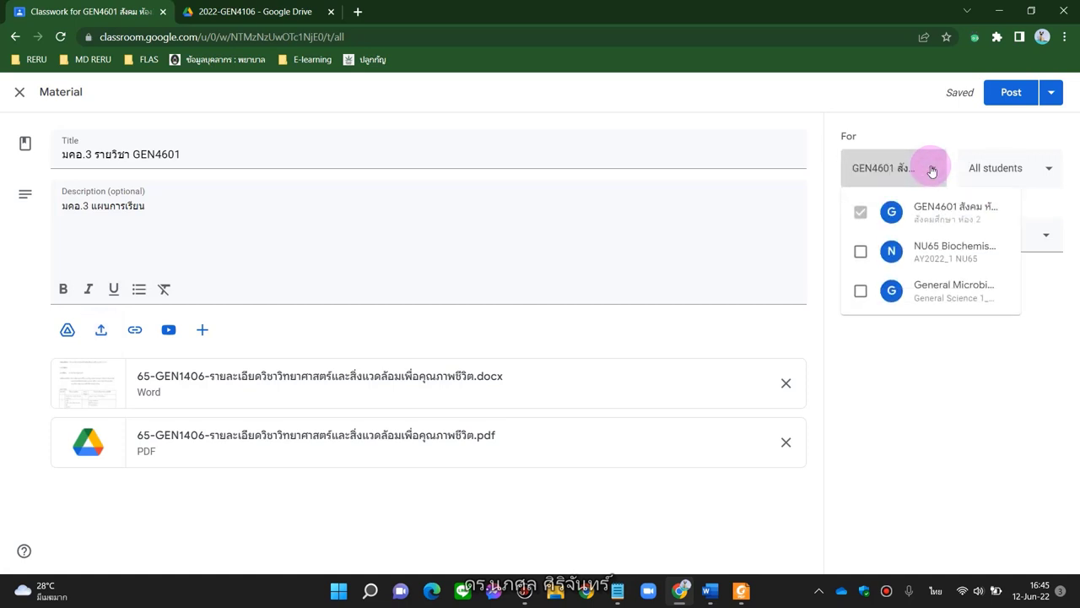
{"action": "left_click", "coordinate": [861, 292]}
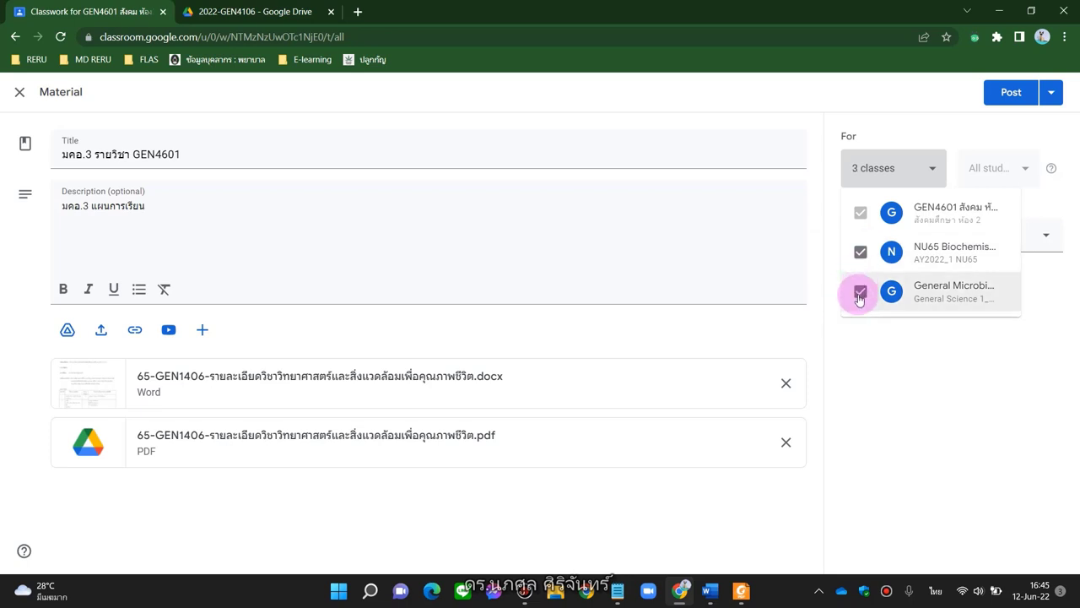
{"action": "left_click", "coordinate": [861, 291]}
{"action": "left_click", "coordinate": [860, 255]}
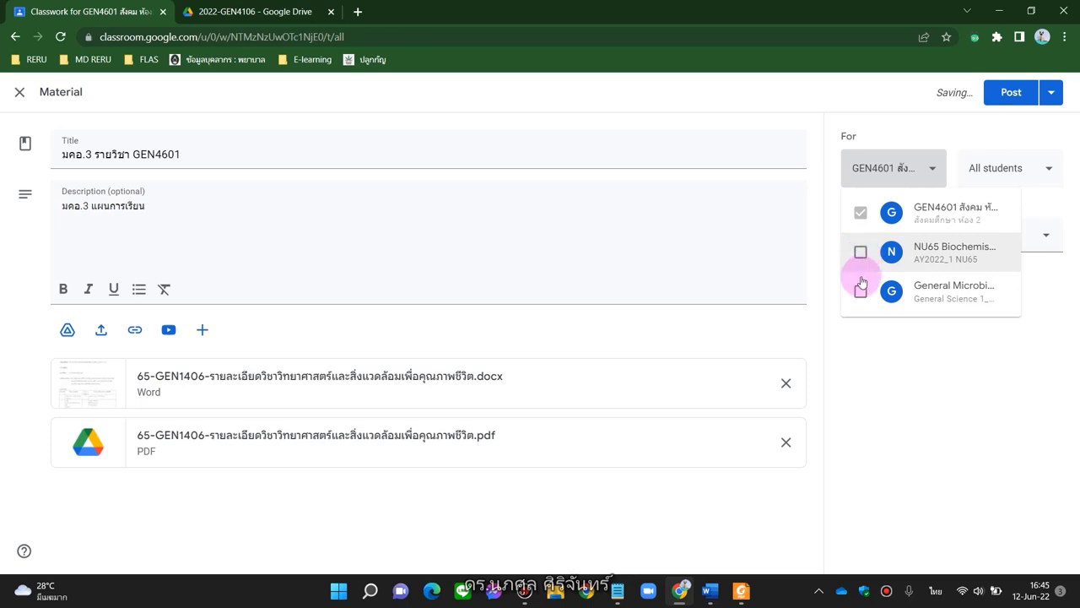
{"action": "left_click", "coordinate": [938, 385]}
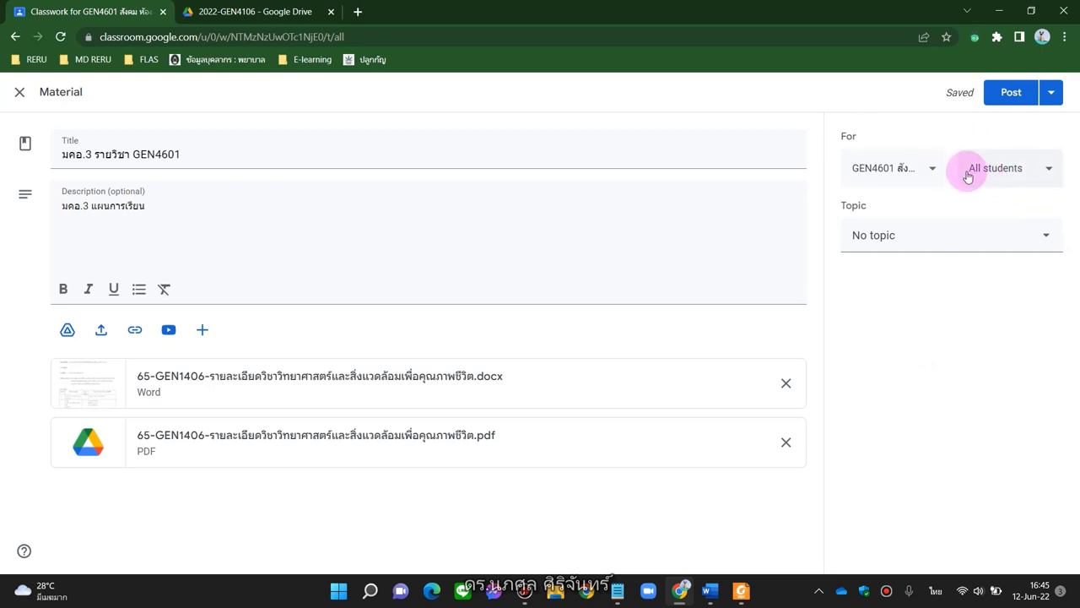
{"action": "left_click", "coordinate": [1042, 173]}
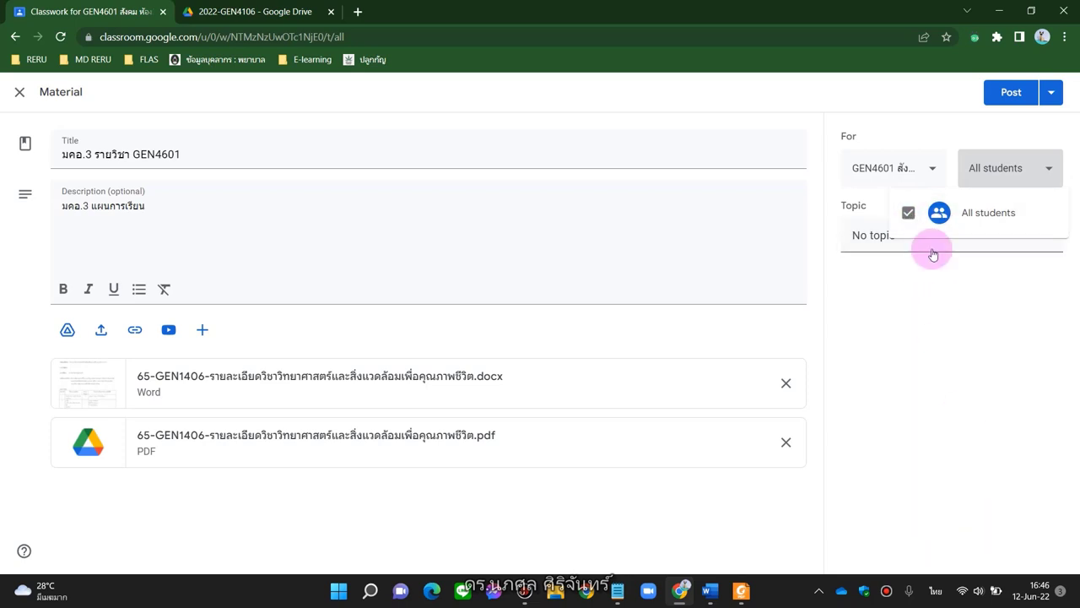
{"action": "left_click", "coordinate": [886, 403]}
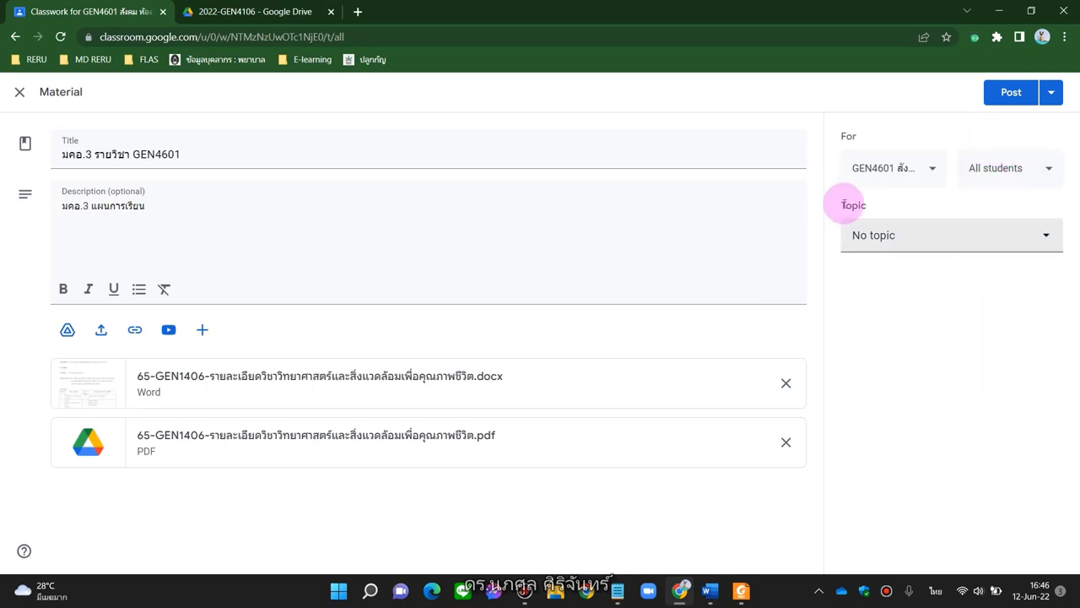
From the material's Topic menu, begin creating the new topic 'week 1 แนะนำรายวิชา'
{"action": "left_click", "coordinate": [1042, 237]}
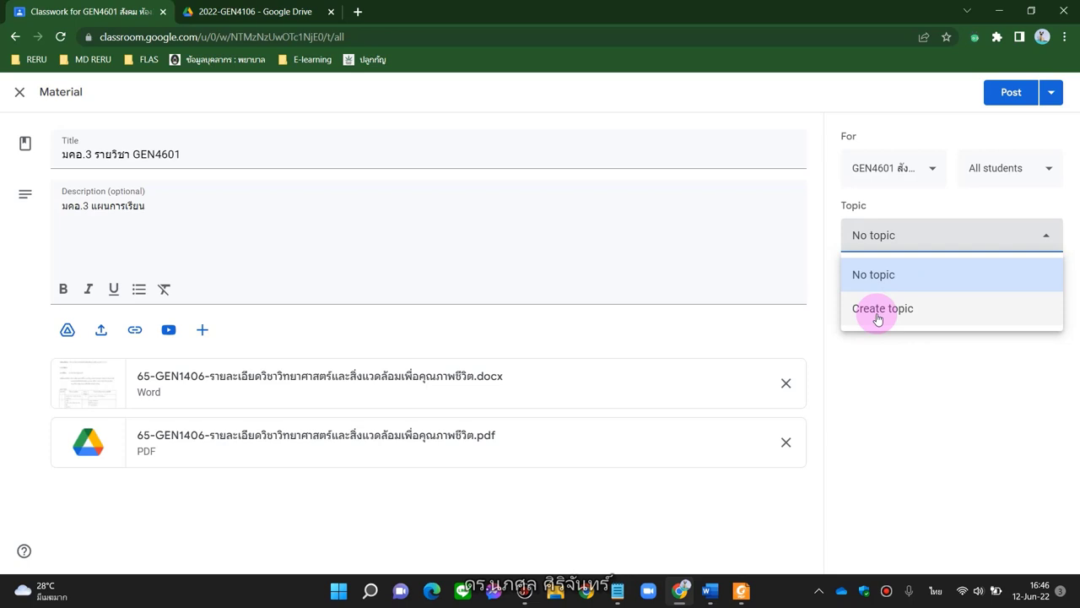
{"action": "left_click", "coordinate": [877, 312]}
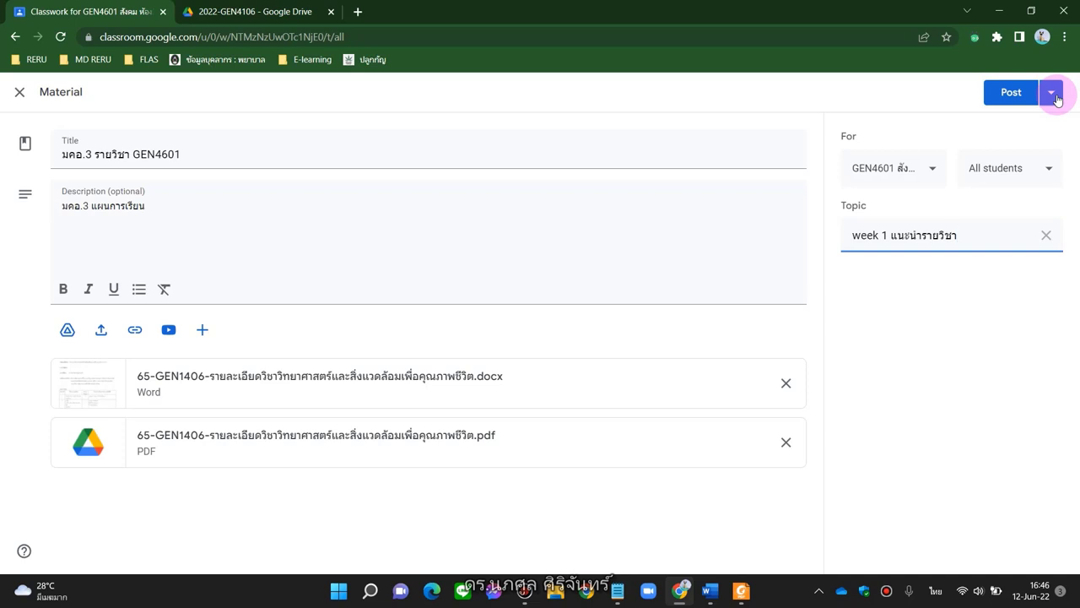
Schedule the material to post on Jun 13, 2022 at 8:00 AM
{"action": "left_click", "coordinate": [1057, 99]}
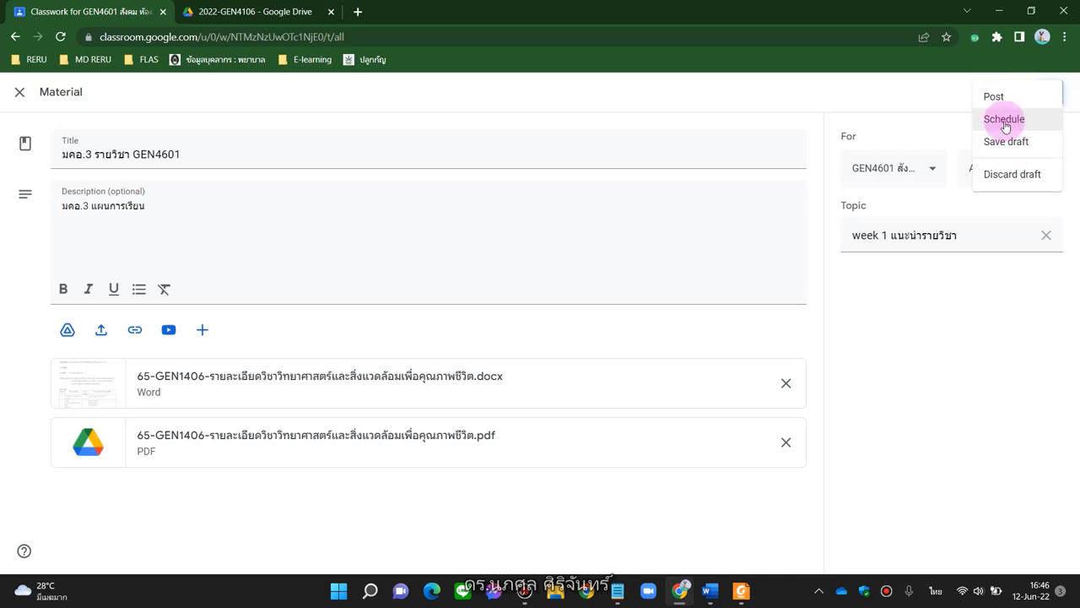
{"action": "left_click", "coordinate": [1002, 123]}
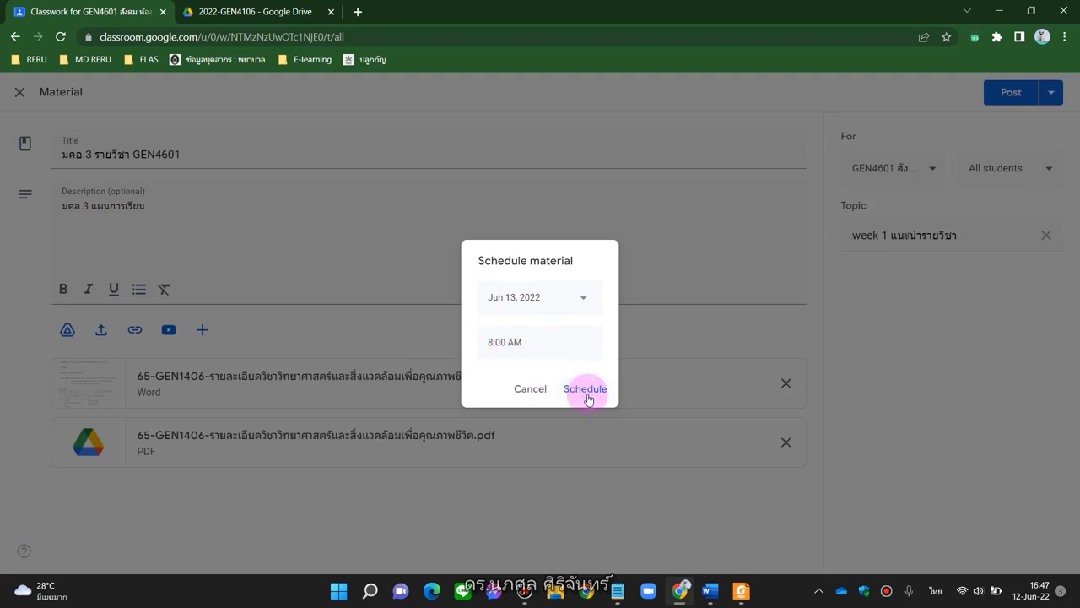
{"action": "left_click", "coordinate": [502, 341]}
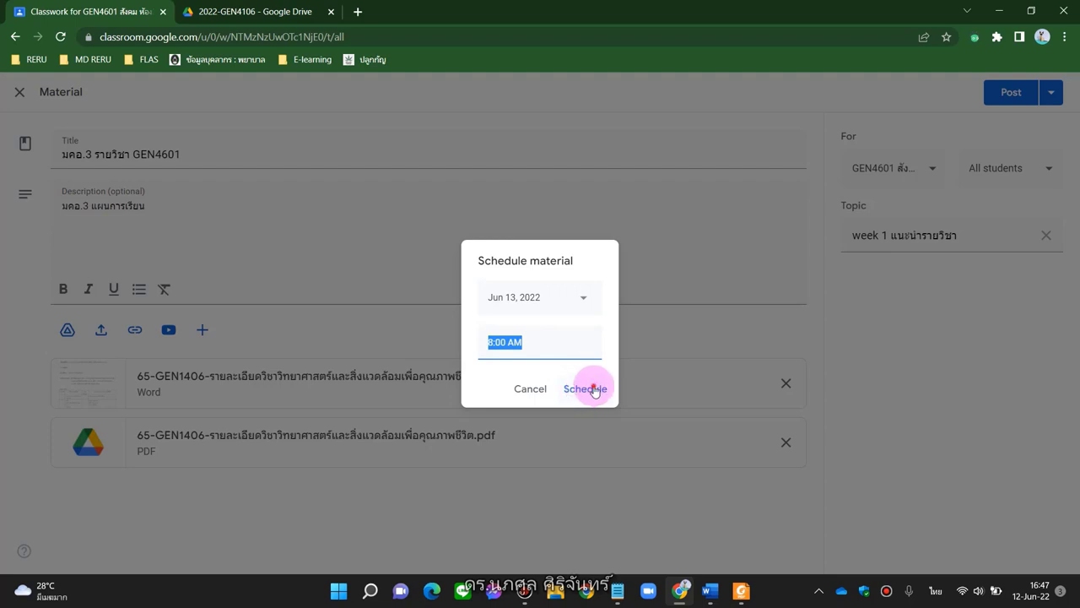
{"action": "left_click", "coordinate": [595, 390]}
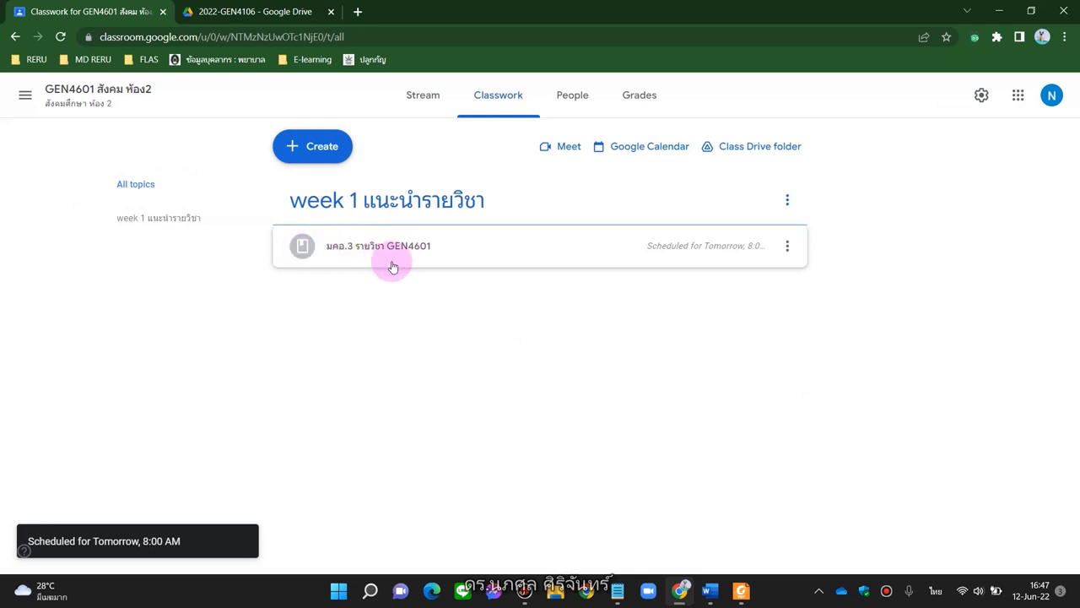
Create a new material draft titled 'บทที่ 1' with description 'เอกสารประกอบการสอน บทที่ 1'
{"action": "left_click", "coordinate": [323, 147]}
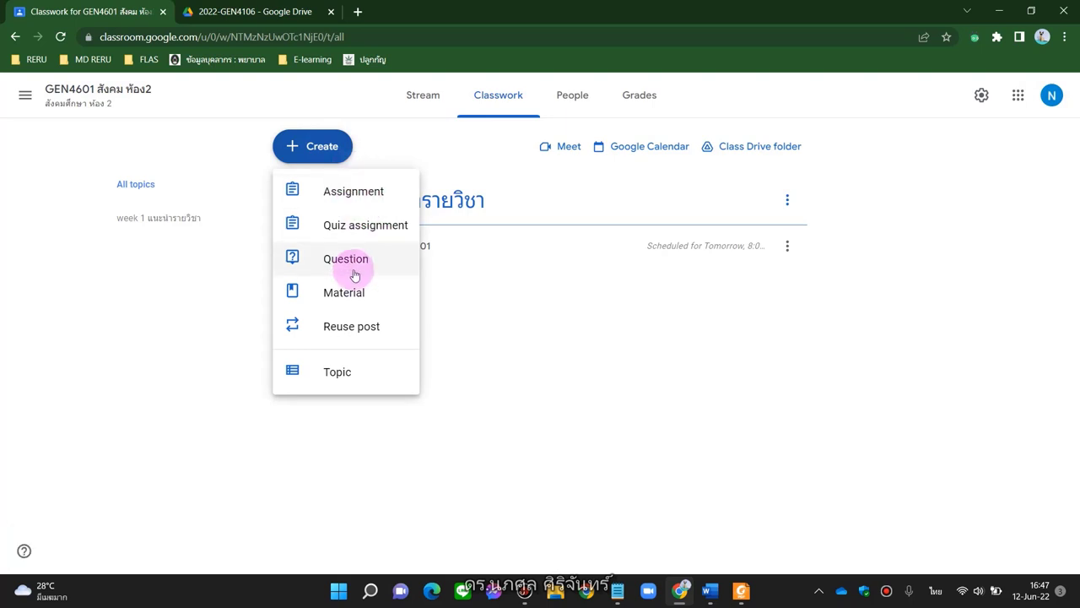
{"action": "left_click", "coordinate": [342, 292]}
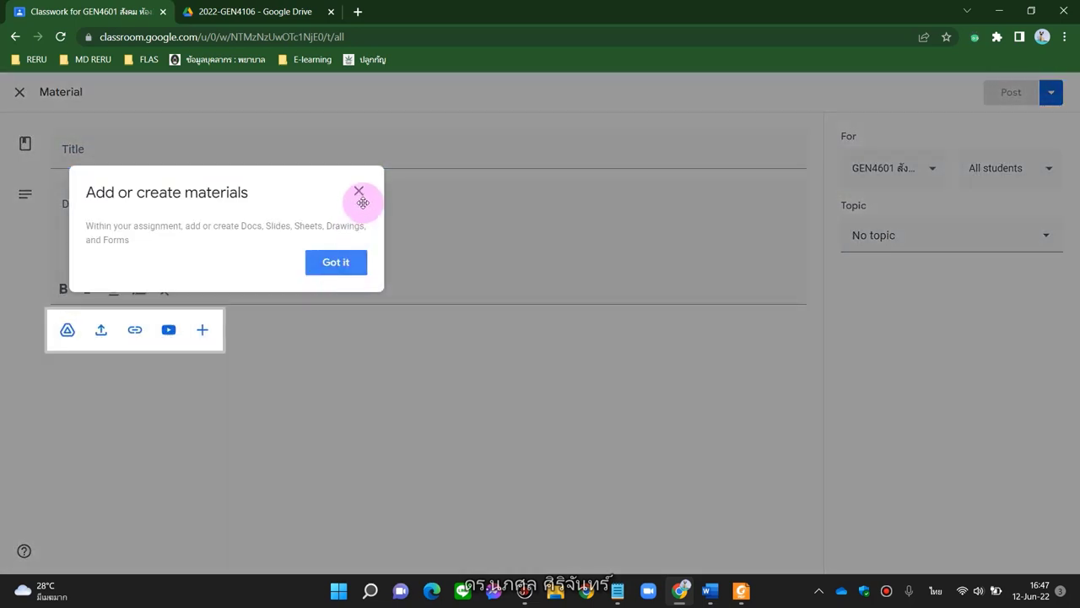
{"action": "left_click", "coordinate": [342, 279]}
{"action": "left_click", "coordinate": [243, 150]}
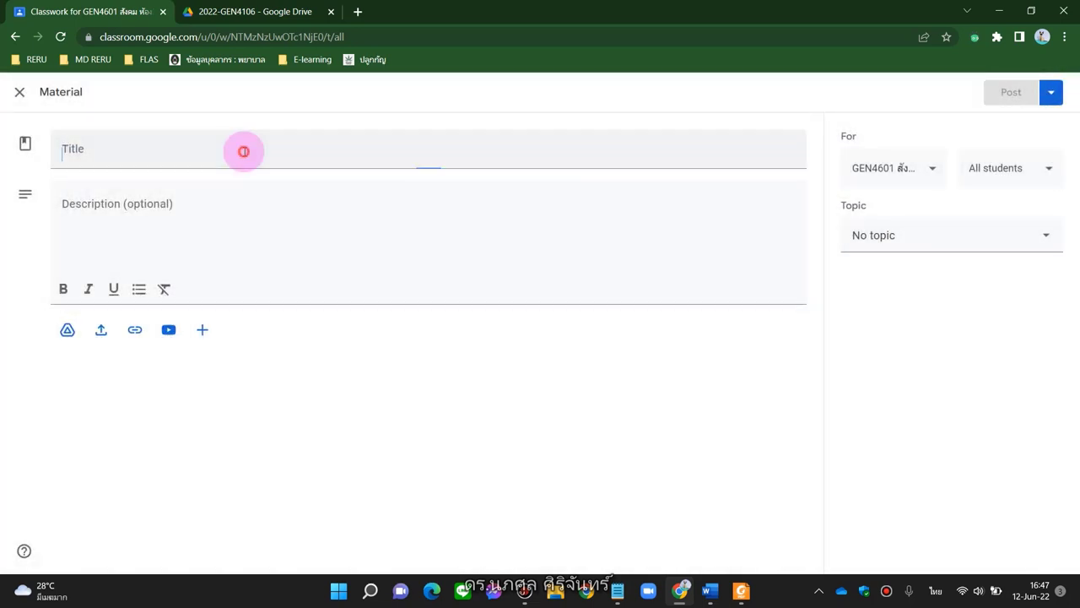
{"action": "type", "text": "บทที่ 1"}
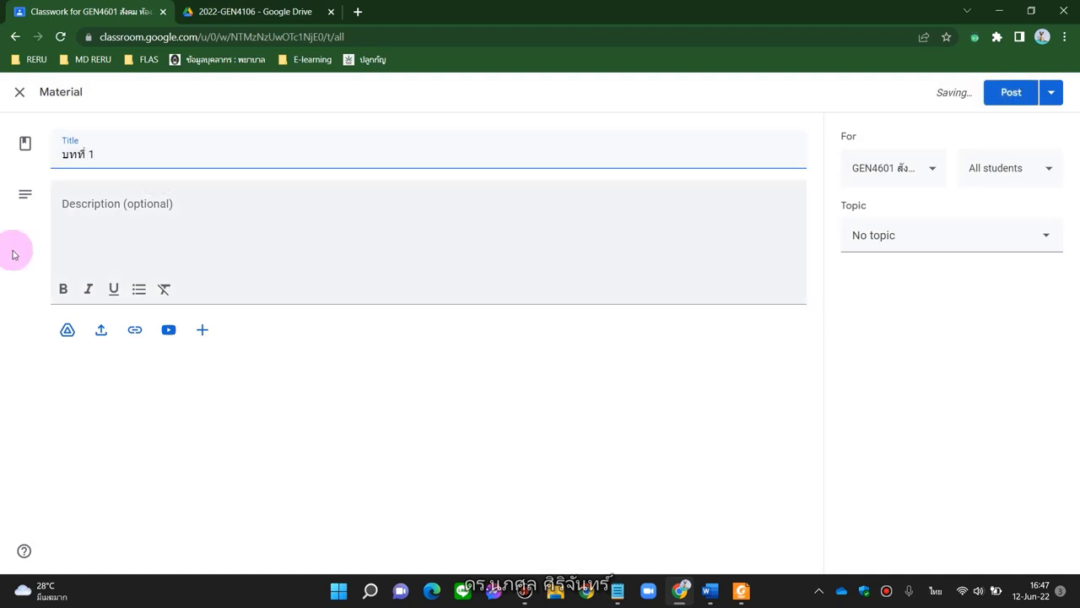
{"action": "left_click", "coordinate": [74, 242]}
{"action": "type", "text": "เอกสารประกอบการสอน บทที่ 1"}
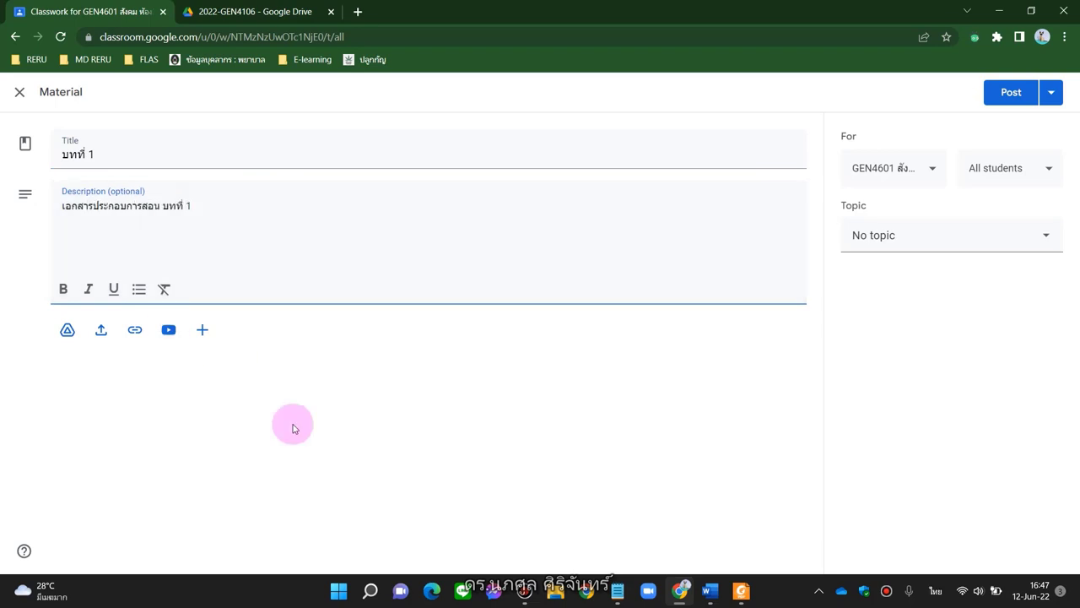
{"action": "left_click", "coordinate": [292, 424]}
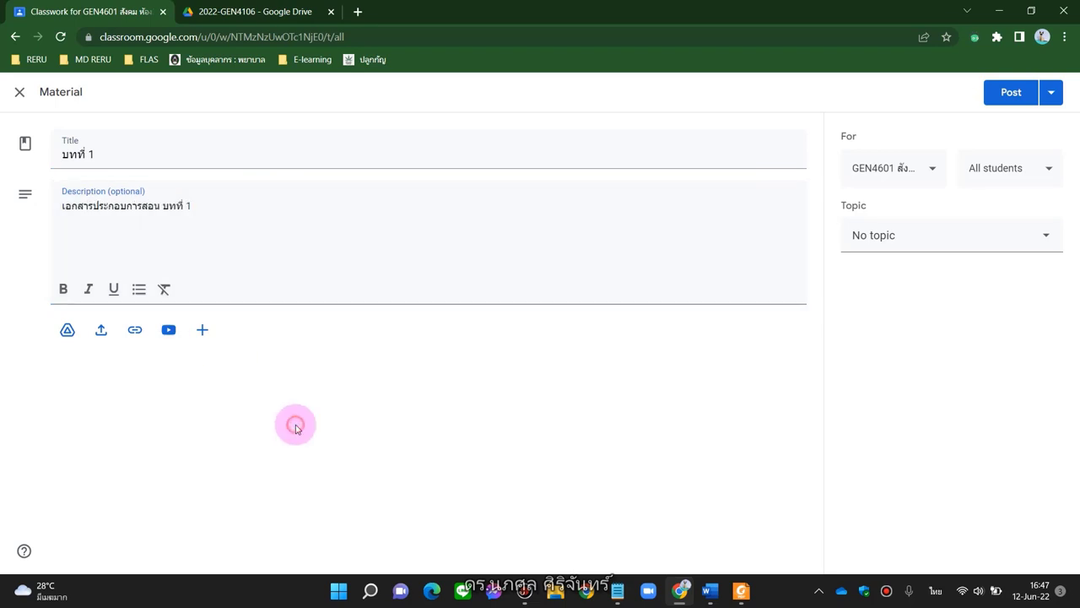
Attach 'บทที่ 1 คุณภาพชีวิตและความสุข.pptx' and 'บทที่ 1 ดัชนีชี้วัดความสุขคนไทย 15 ข้อ.pdf' from Drive's PowerPoint 2565 folder
{"action": "left_click", "coordinate": [68, 330]}
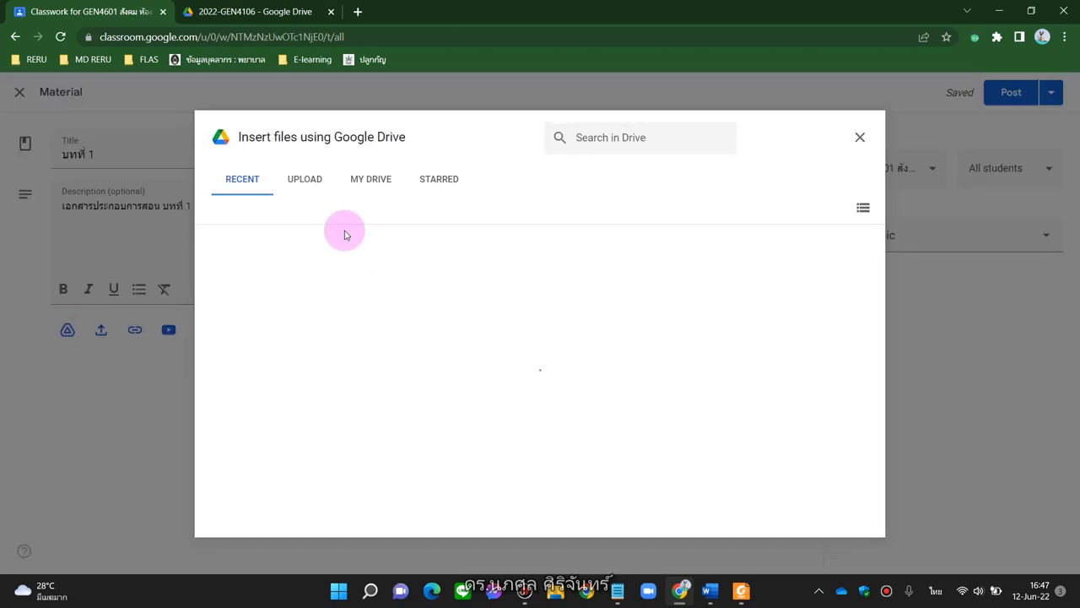
{"action": "left_click", "coordinate": [358, 186]}
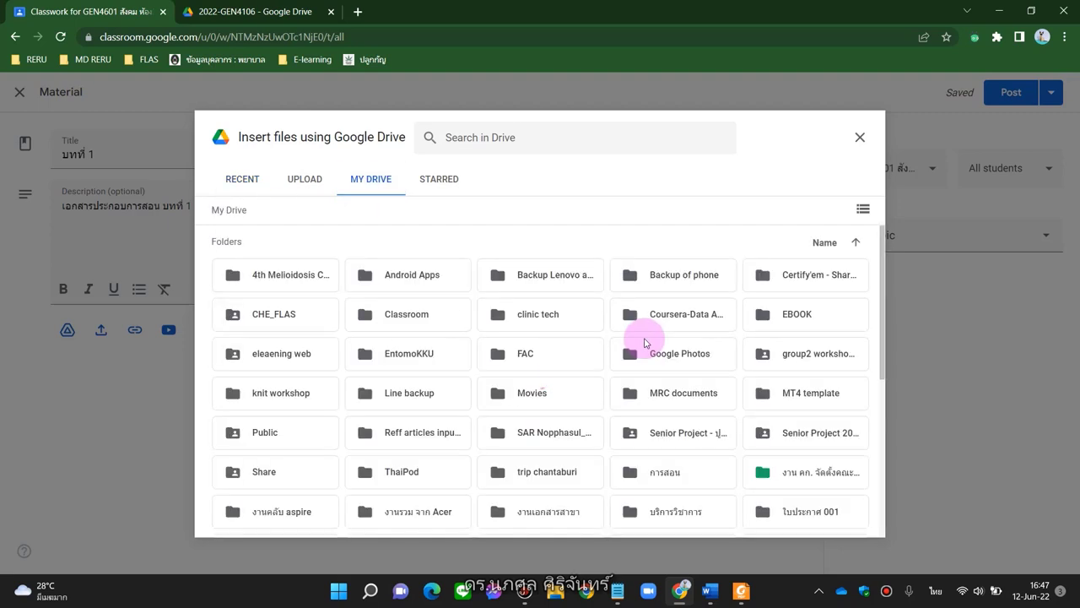
{"action": "scroll", "coordinate": [645, 346], "scroll_direction": "down", "scroll_amount": 1}
{"action": "double_click", "coordinate": [675, 428]}
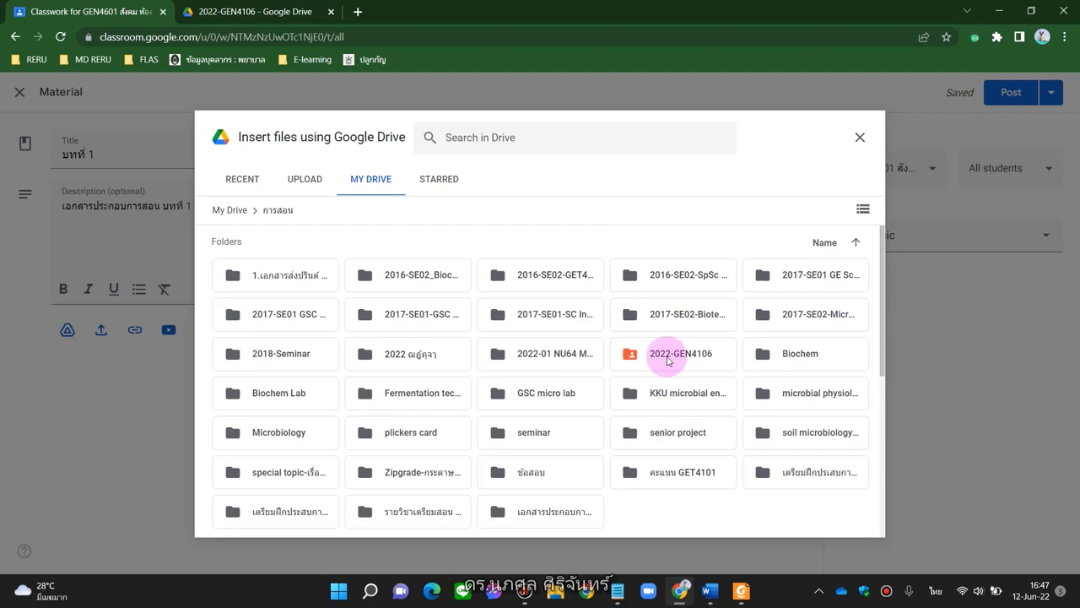
{"action": "double_click", "coordinate": [669, 365]}
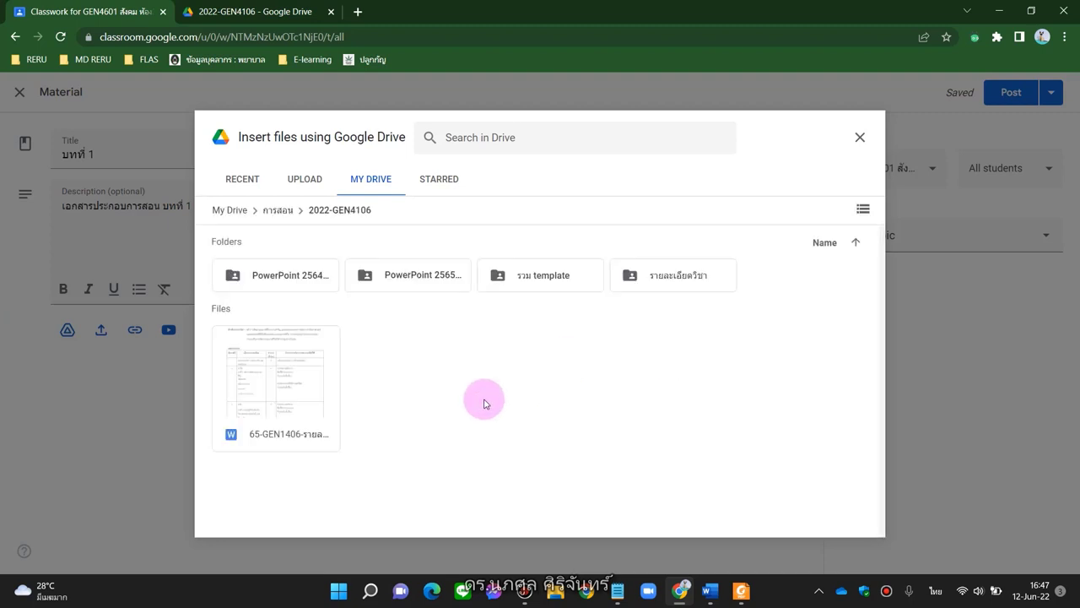
{"action": "double_click", "coordinate": [435, 281]}
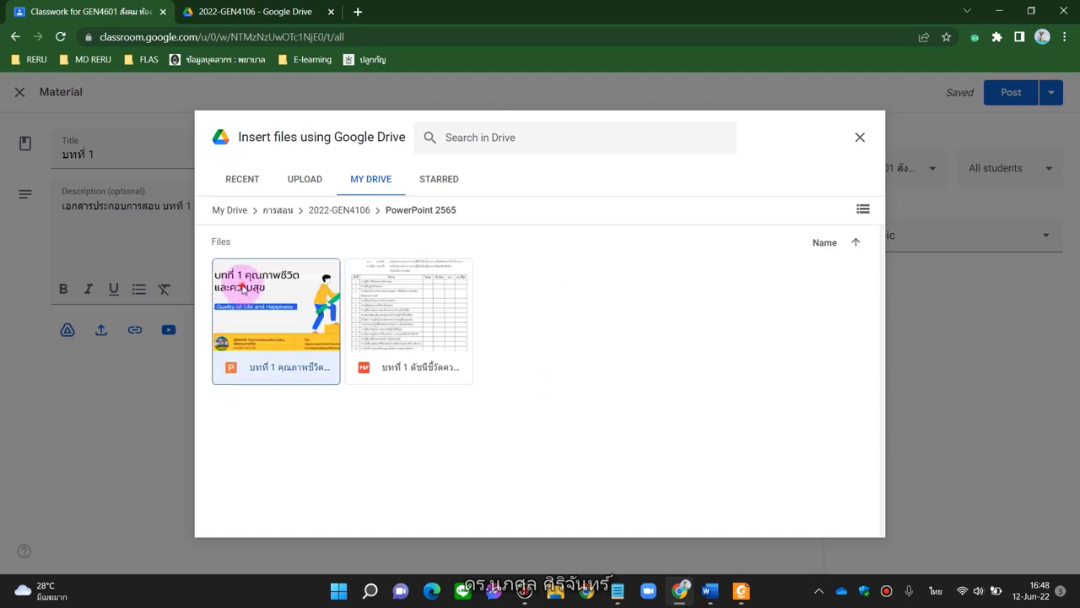
{"action": "left_click", "coordinate": [243, 289]}
{"action": "left_click", "coordinate": [366, 303]}
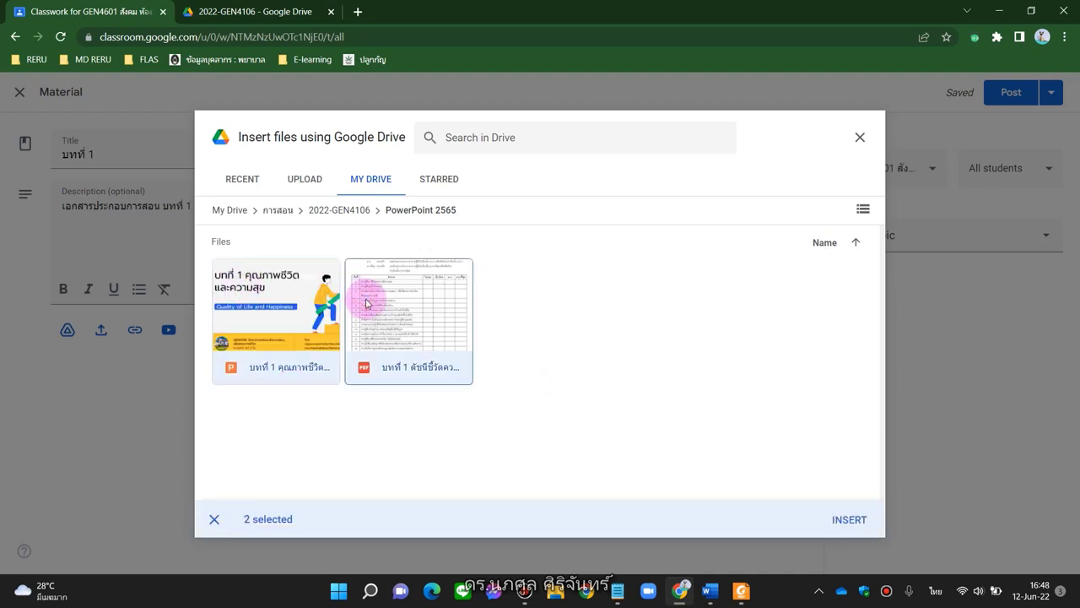
{"action": "left_click", "coordinate": [861, 517]}
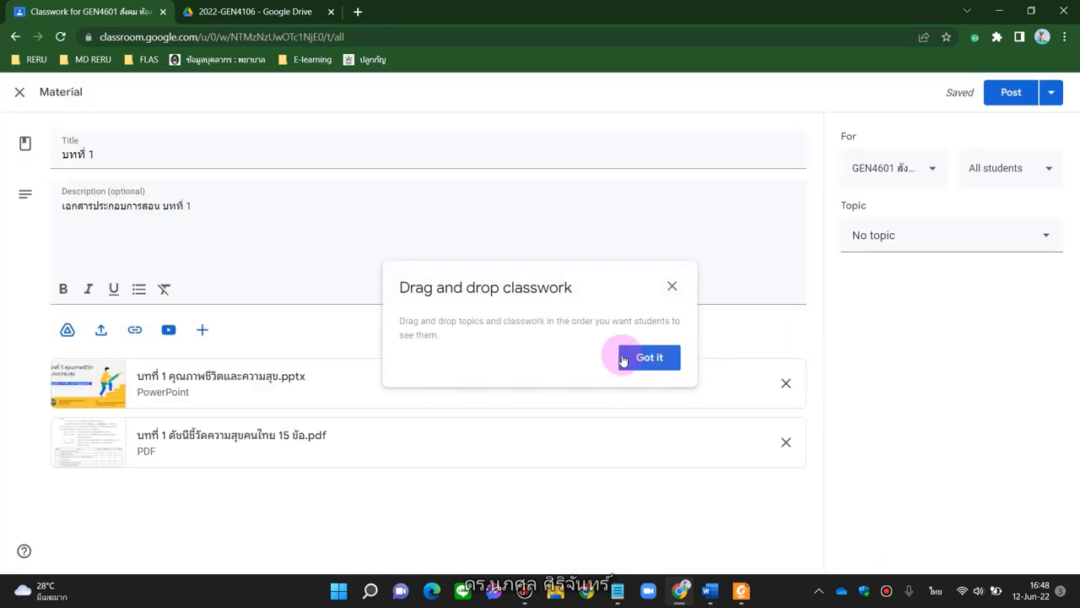
Create the topic 'บทที่ 1' for the material and save the material as a draft
{"action": "left_click", "coordinate": [648, 357]}
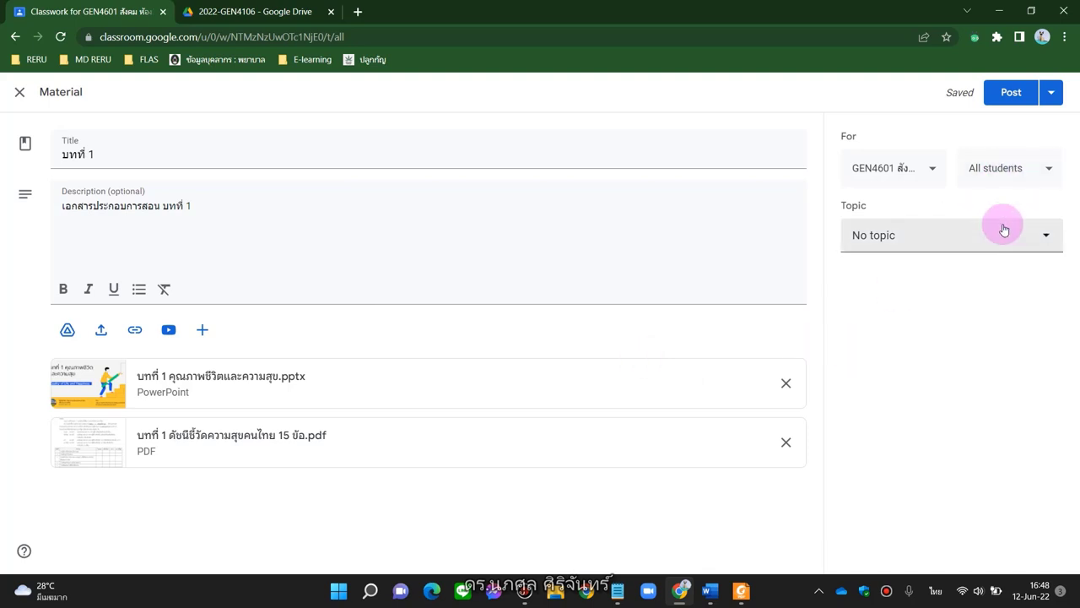
{"action": "left_click", "coordinate": [1046, 233]}
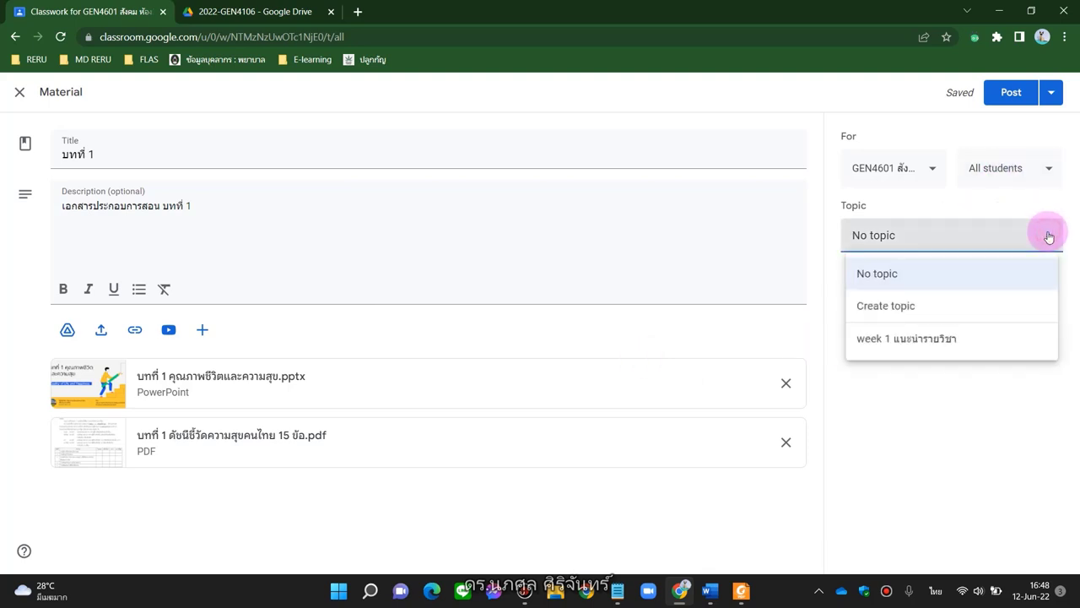
{"action": "left_click", "coordinate": [890, 317]}
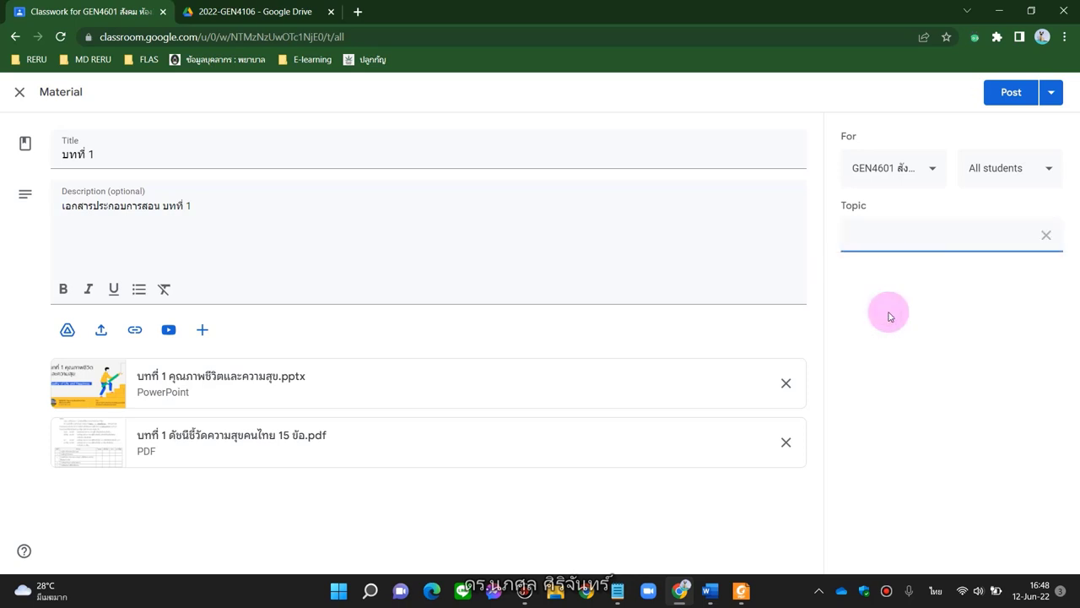
{"action": "key", "text": "alt+shift"}
{"action": "type", "text": "ล"}
{"action": "type", "text": "ทที่"}
{"action": "key", "text": "alt+shift"}
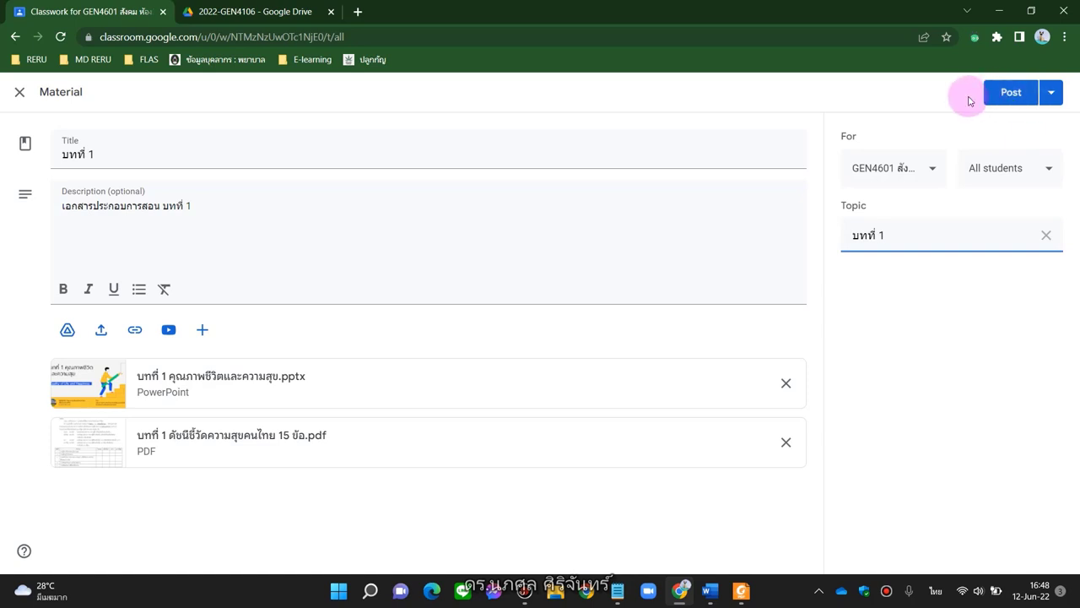
{"action": "left_click", "coordinate": [1052, 93]}
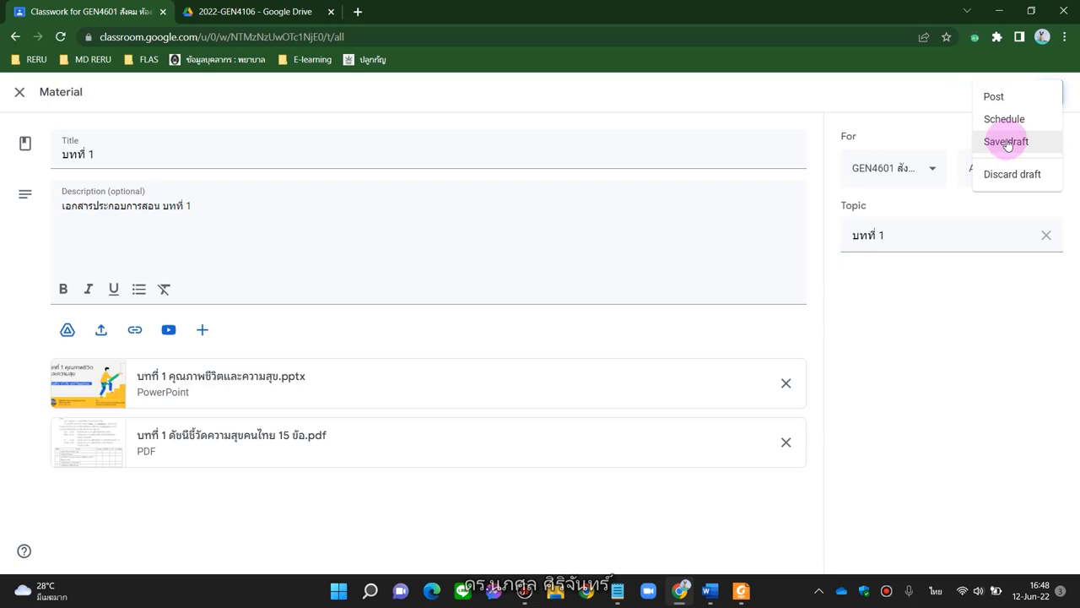
{"action": "left_click", "coordinate": [1007, 143]}
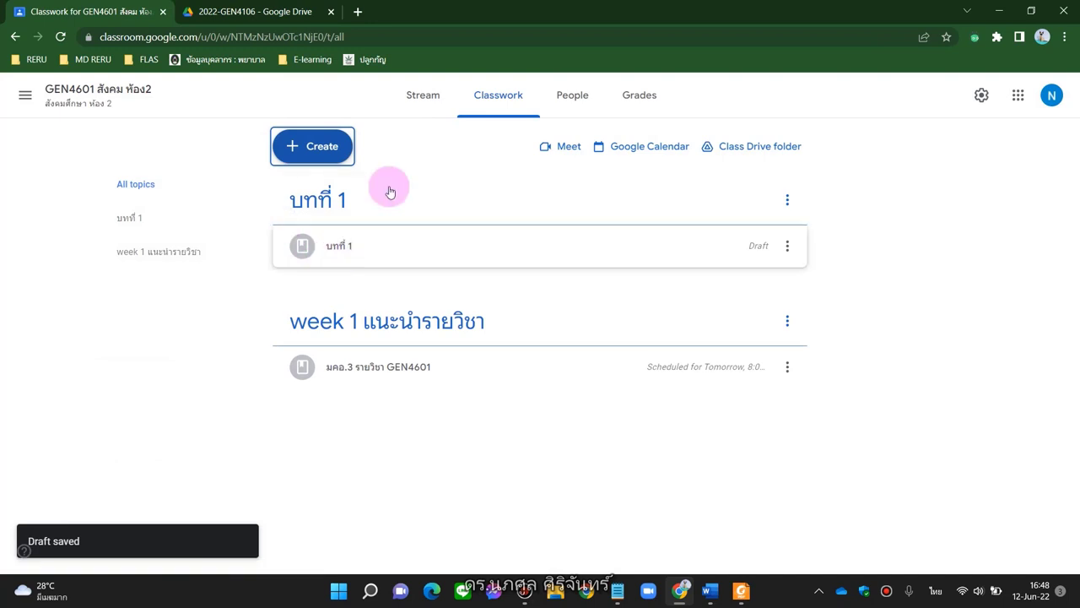
Go back to Classwork and expand the scheduled 'มคอ.3 รายวิชา GEN4601' material's details
{"action": "left_click", "coordinate": [421, 97]}
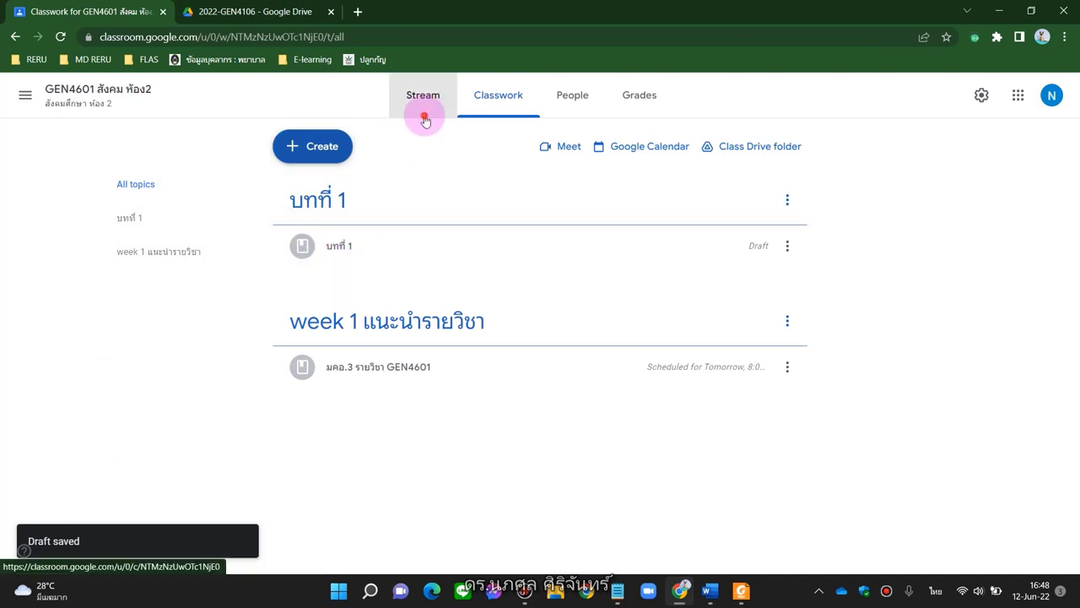
{"action": "left_click", "coordinate": [495, 100]}
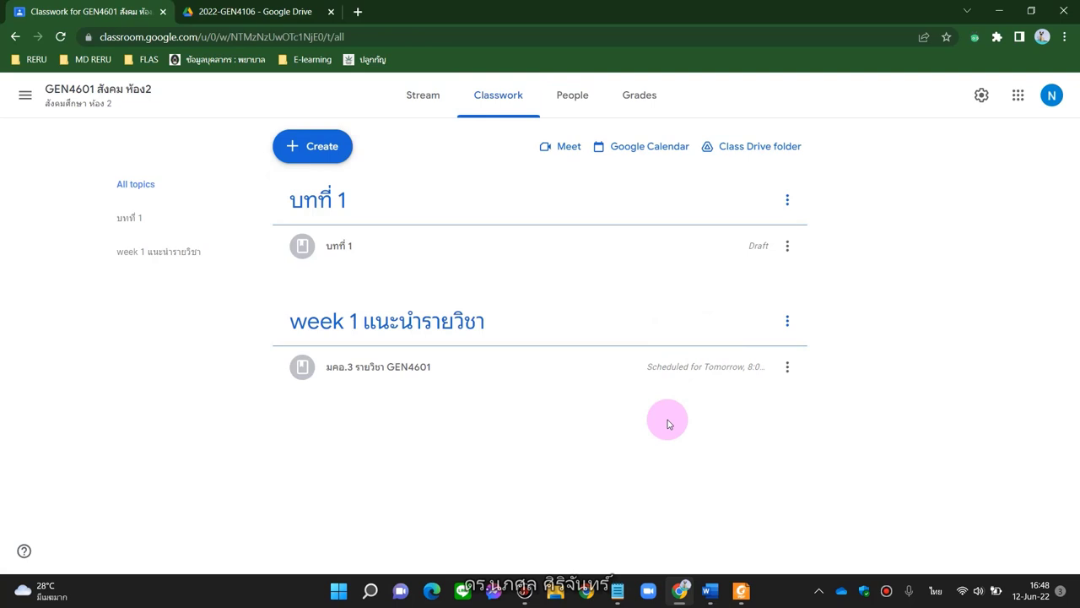
{"action": "left_click", "coordinate": [361, 363]}
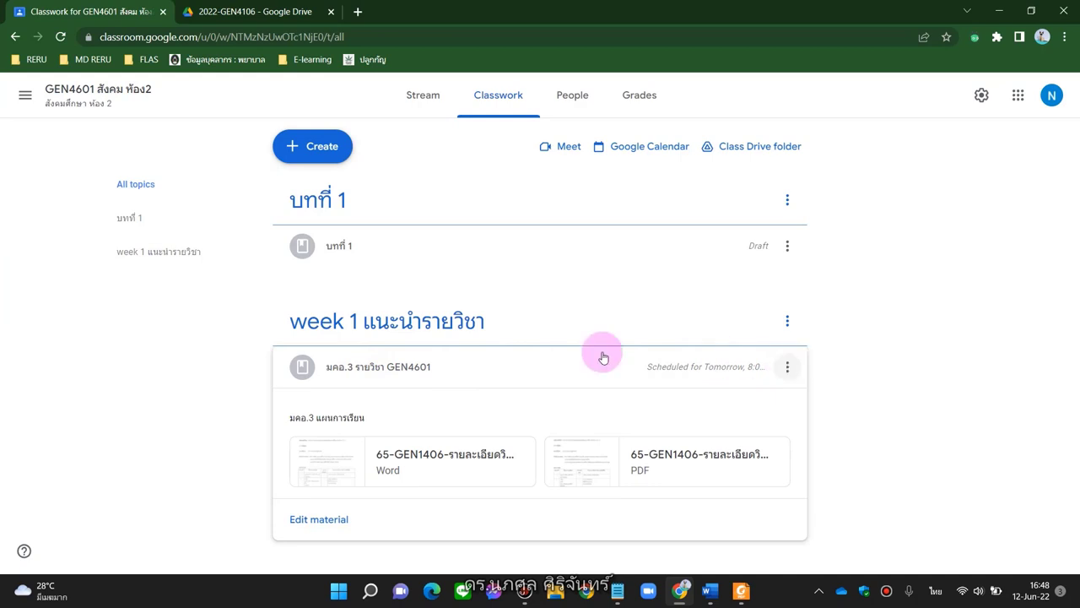
{"action": "left_click", "coordinate": [360, 375]}
{"action": "left_click", "coordinate": [361, 376]}
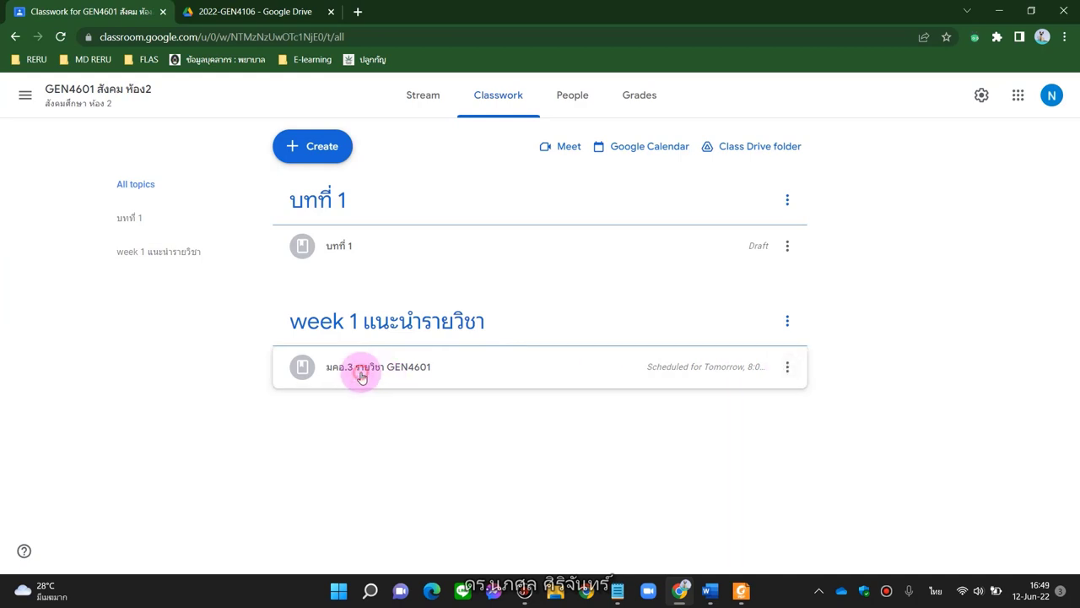
Cancel the scheduled time on the มคอ.3 material and post it immediately
{"action": "left_click", "coordinate": [789, 367]}
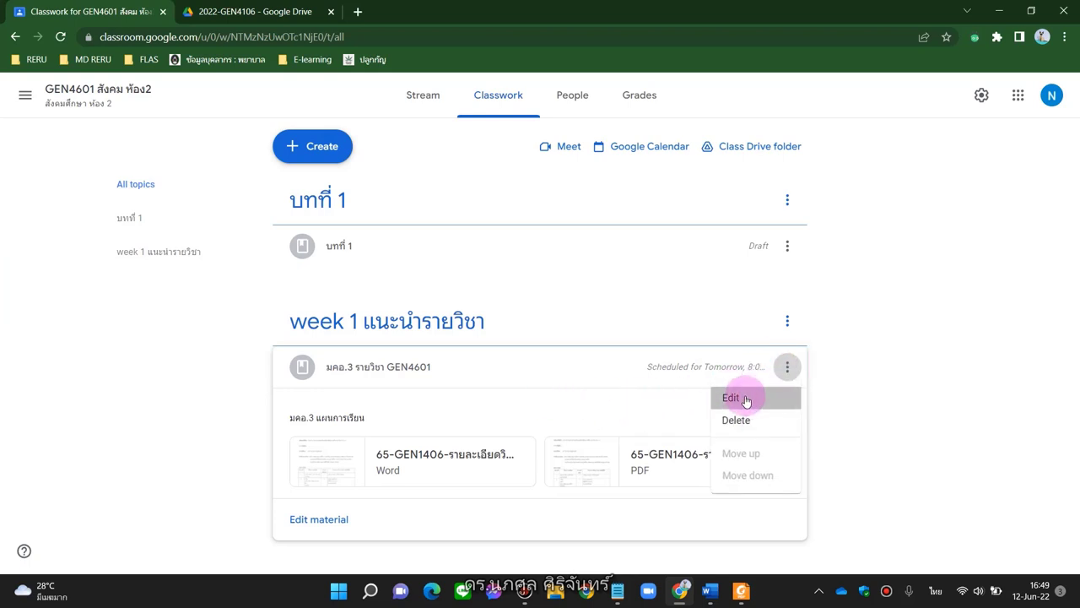
{"action": "left_click", "coordinate": [746, 400]}
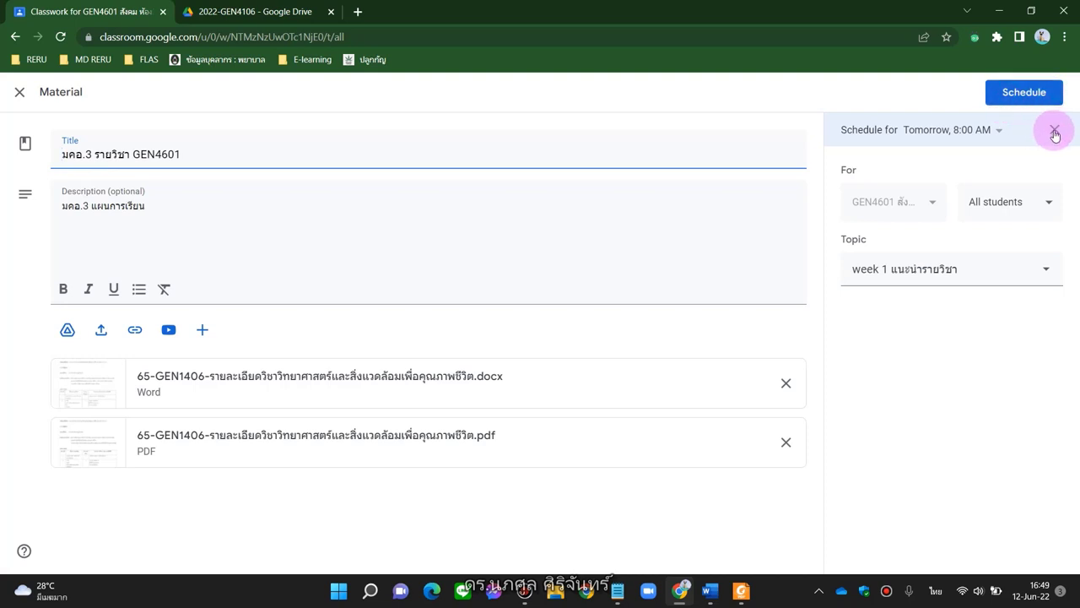
{"action": "left_click", "coordinate": [1052, 131]}
{"action": "left_click", "coordinate": [1000, 86]}
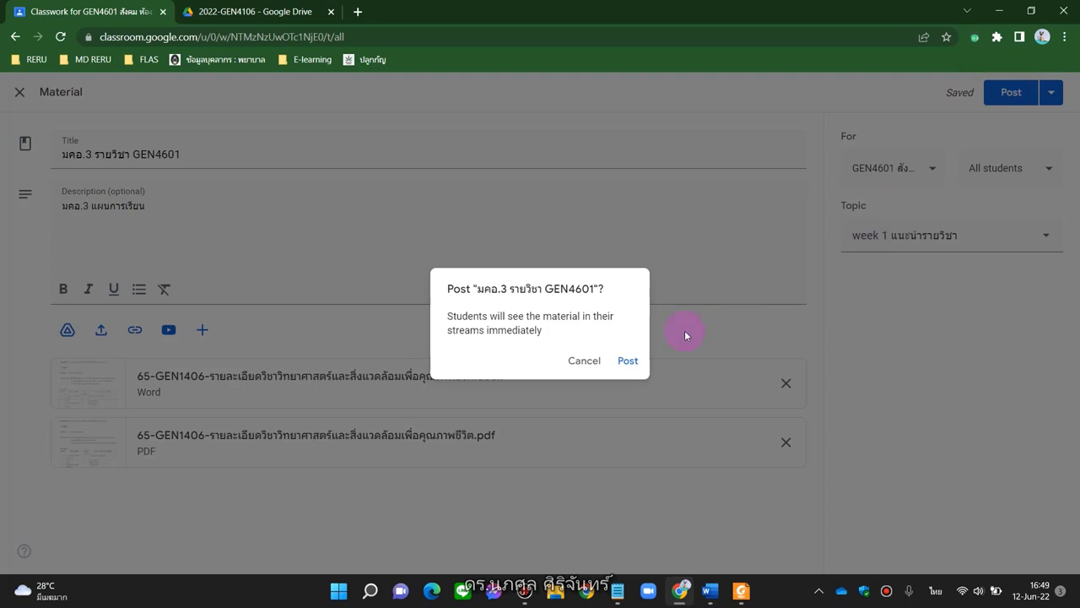
{"action": "left_click", "coordinate": [627, 359]}
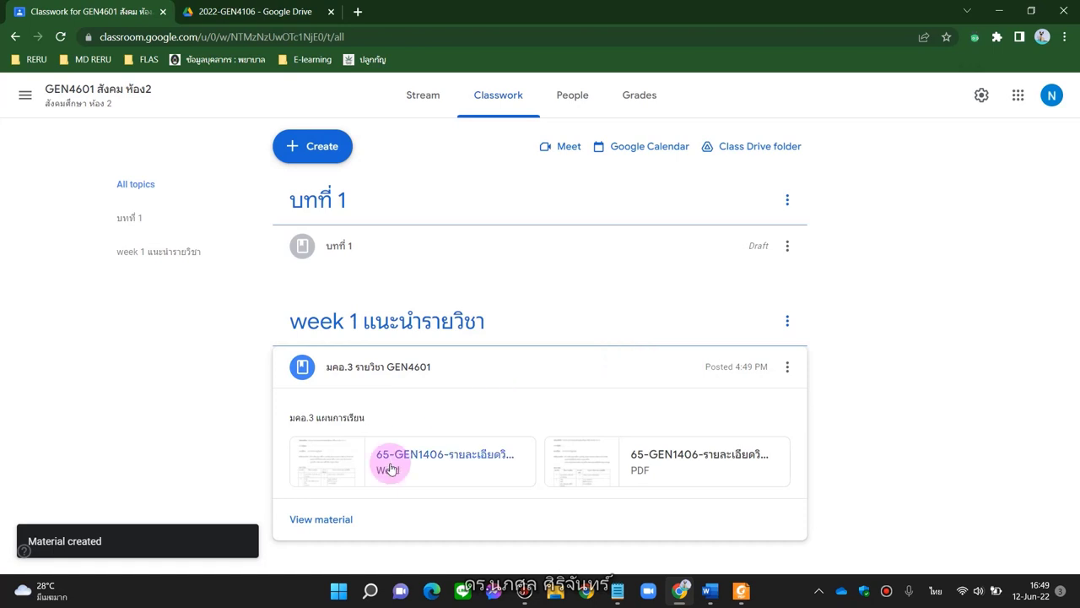
{"action": "left_click", "coordinate": [426, 114]}
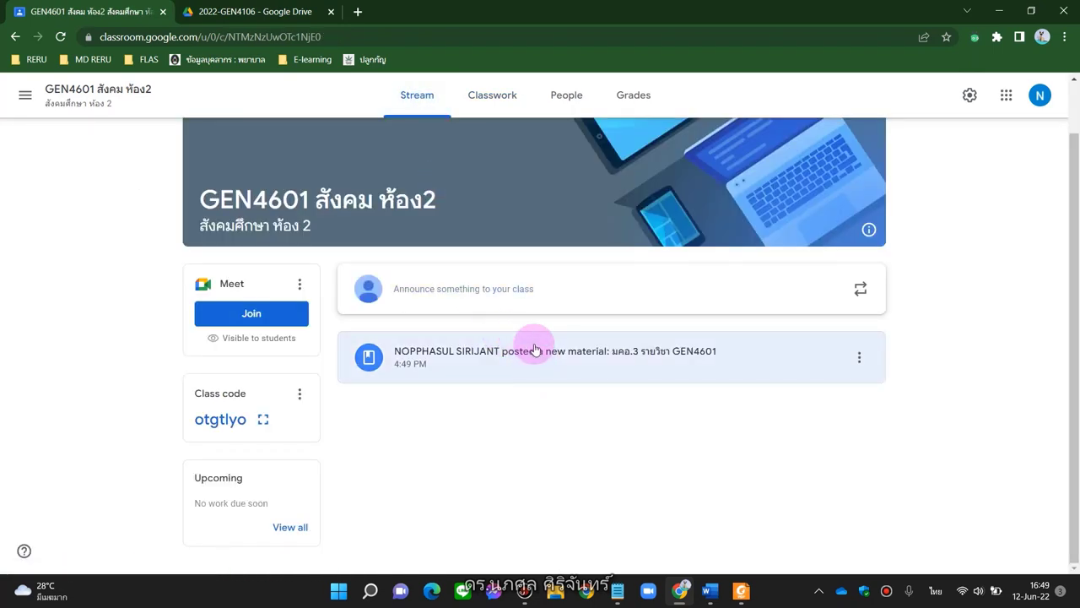
{"action": "left_click", "coordinate": [500, 93]}
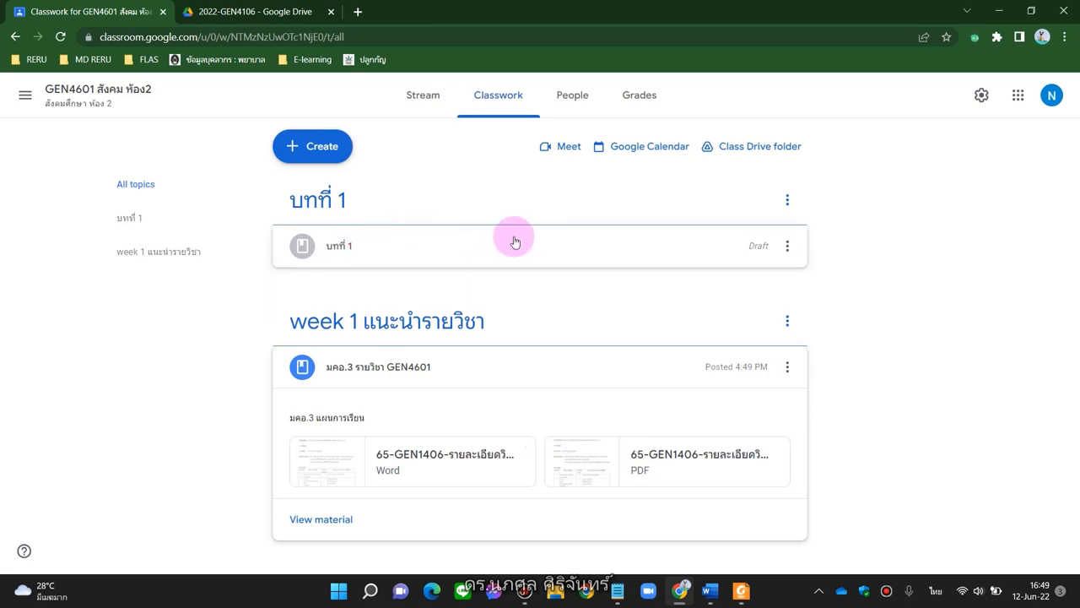
Start a new assignment titled 'งานบทที่ 1 แบบประเมินความสุข'
{"action": "left_click", "coordinate": [314, 146]}
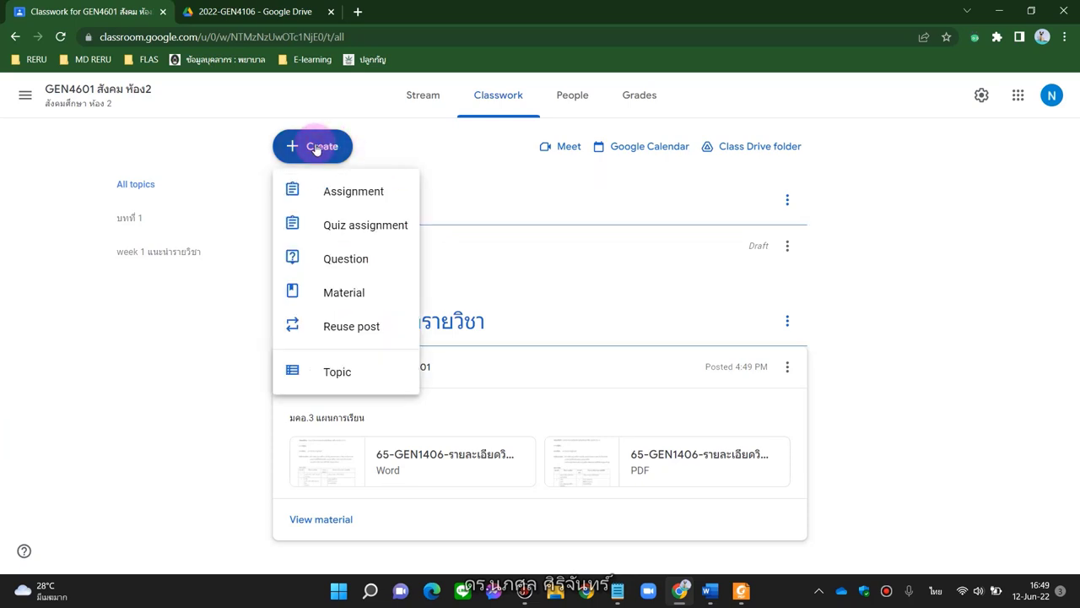
{"action": "left_click", "coordinate": [341, 199]}
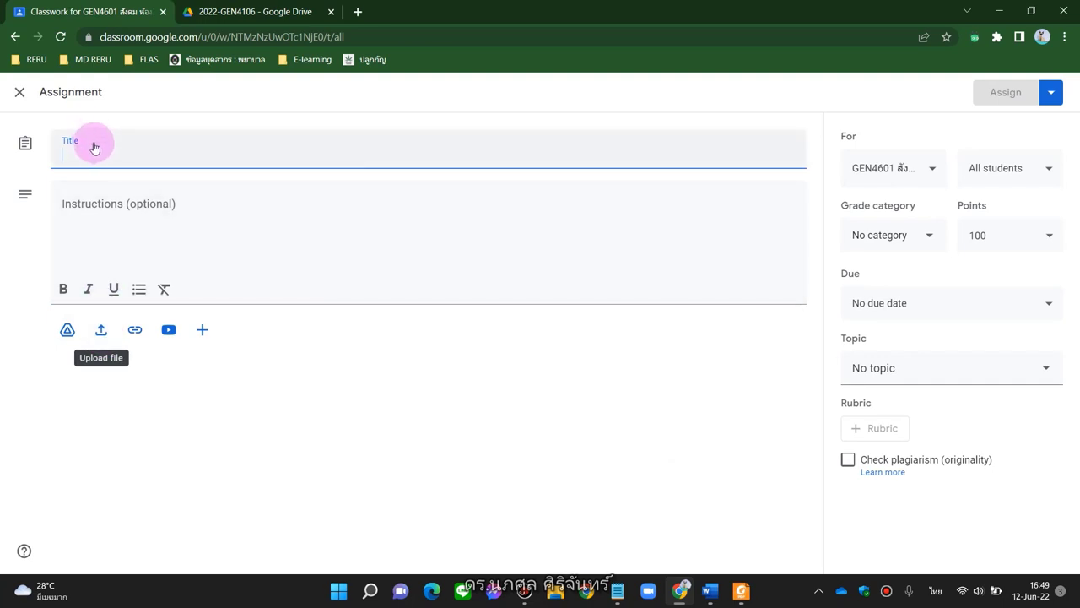
{"action": "type", "text": "ง"}
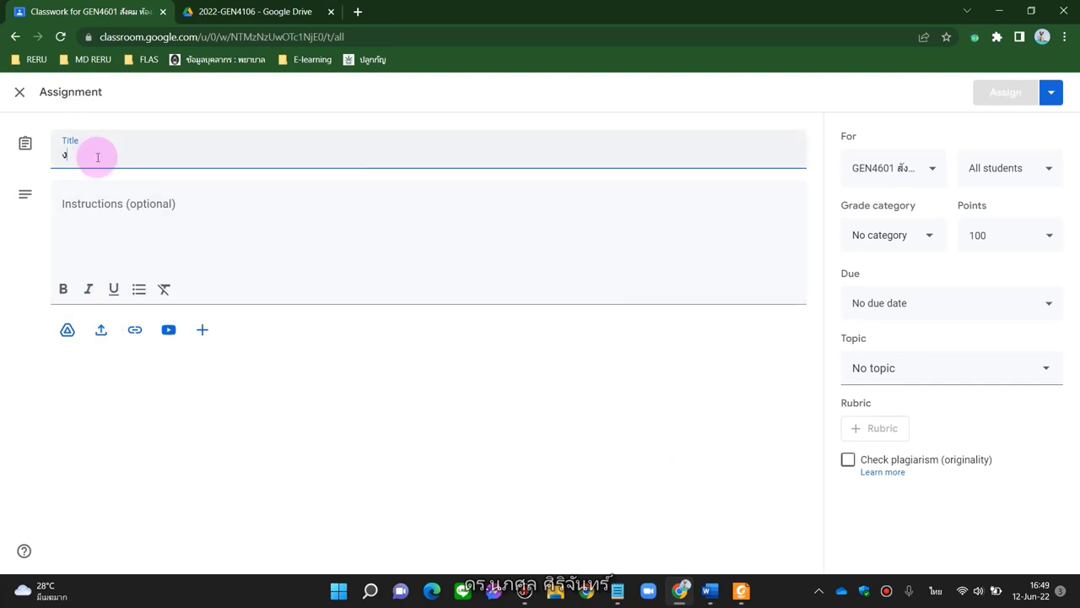
{"action": "type", "text": "านงทที่"}
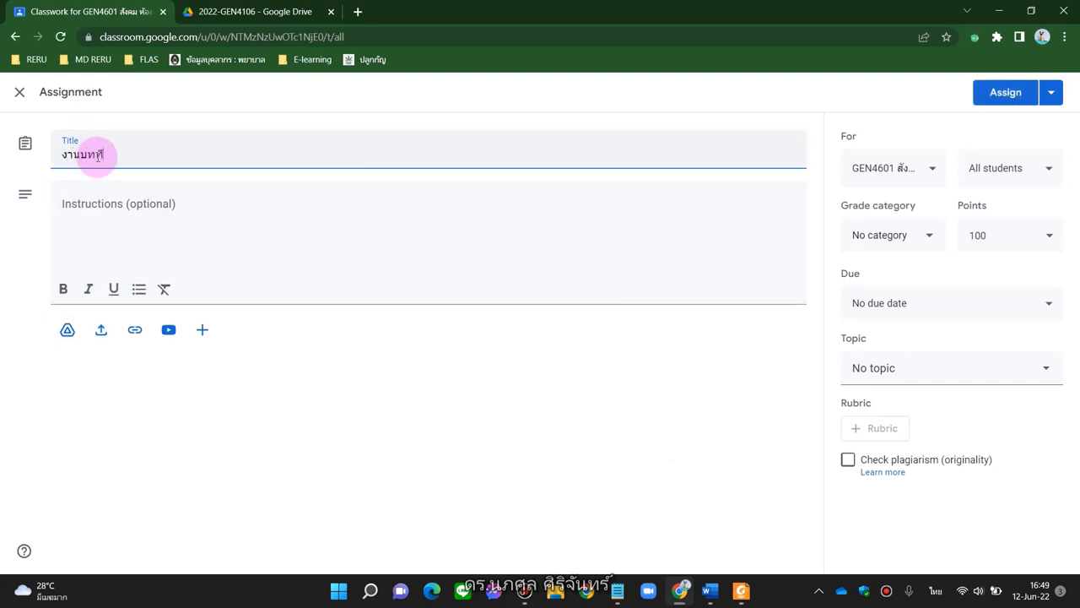
{"action": "key", "text": "grave"}
{"action": "type", "text": "1 แบบประเมินความสุข"}
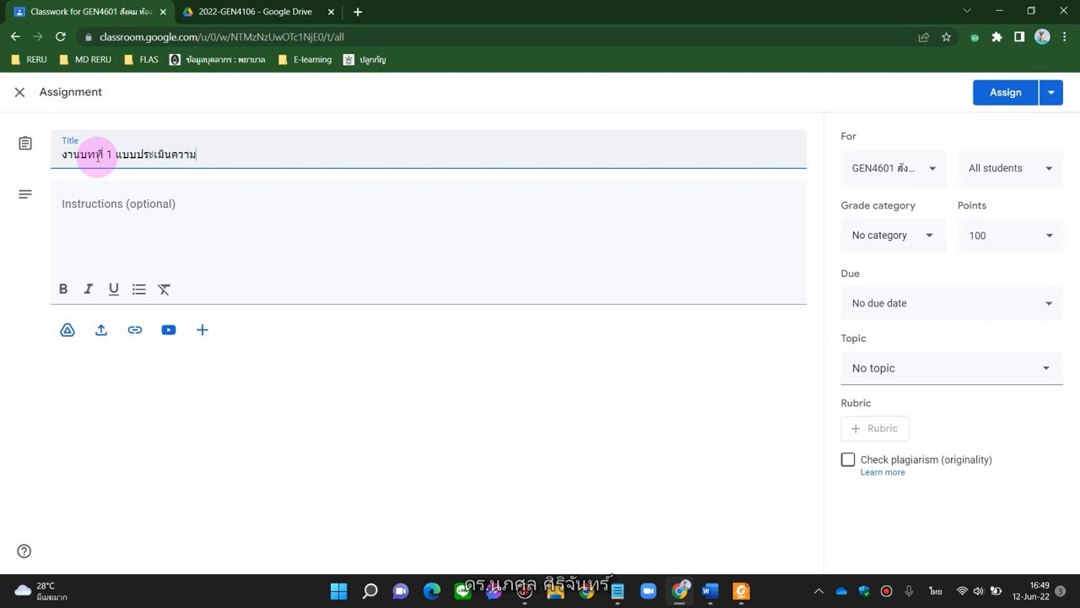
Add the instructions 'ให้นักศึกษาทำแบบประเมินความสุข' and bring up the file-attachment picker
{"action": "left_click", "coordinate": [91, 237]}
{"action": "type", "text": "ไฟ้นัก"}
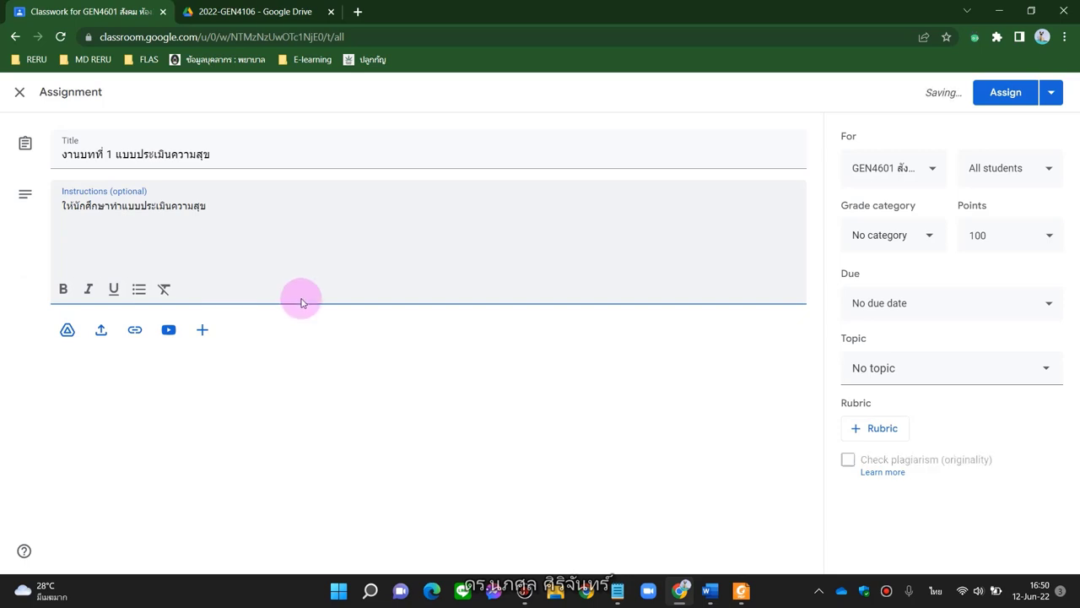
{"action": "left_click", "coordinate": [101, 330]}
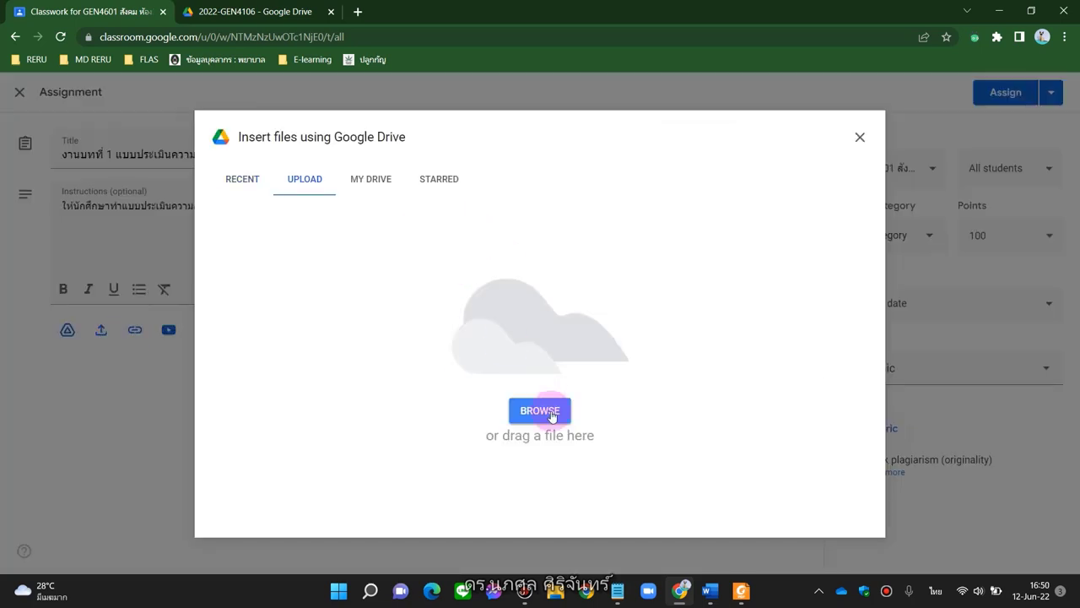
Attach 'บทที่ 1 ดัชนีชี้วัดความสุขคนไทย 15 ข้อ.pdf' from Drive's การสอน > 2022-GEN4106 > PowerPoint 2565 folder
{"action": "left_click", "coordinate": [540, 409]}
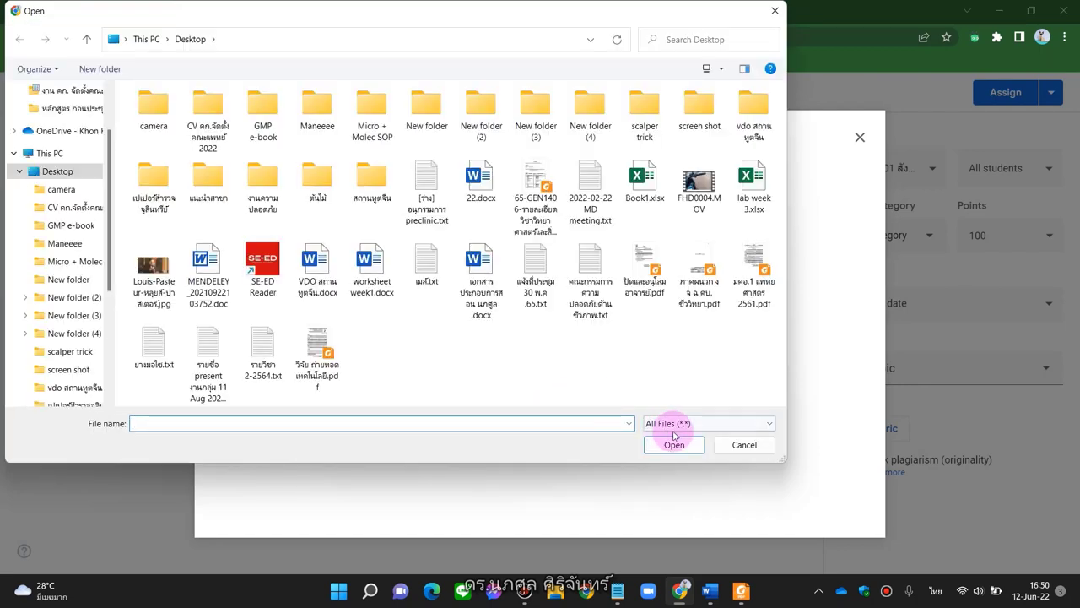
{"action": "left_click", "coordinate": [742, 447]}
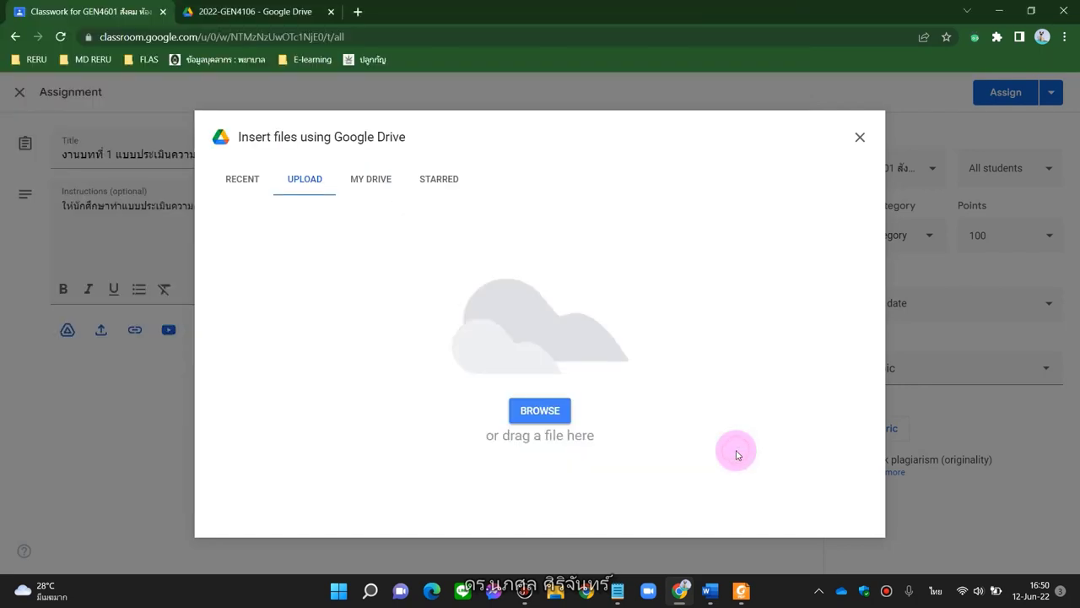
{"action": "left_click", "coordinate": [373, 188]}
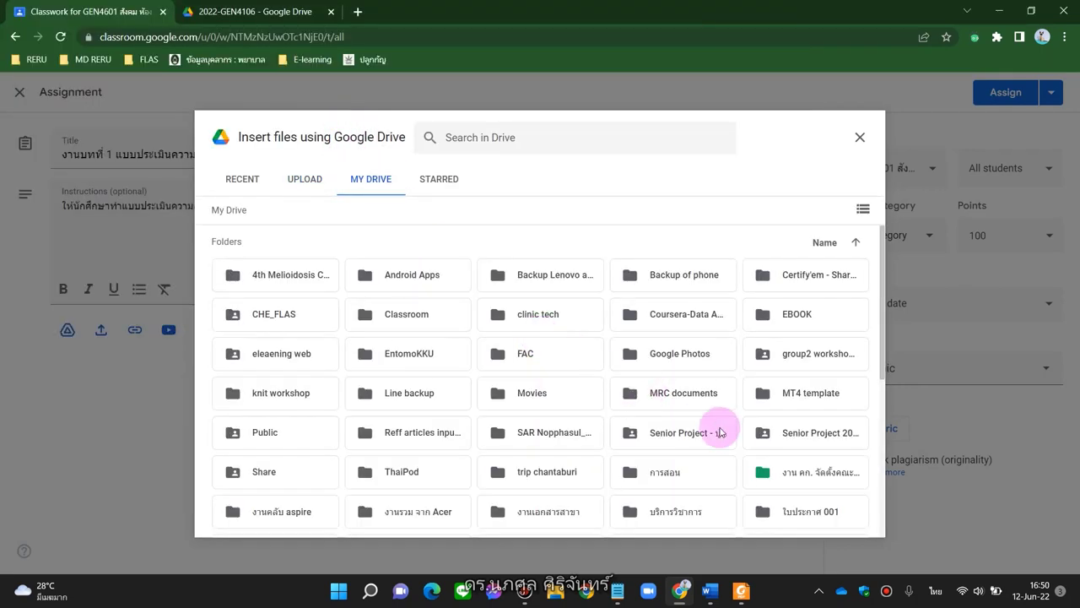
{"action": "double_click", "coordinate": [695, 467]}
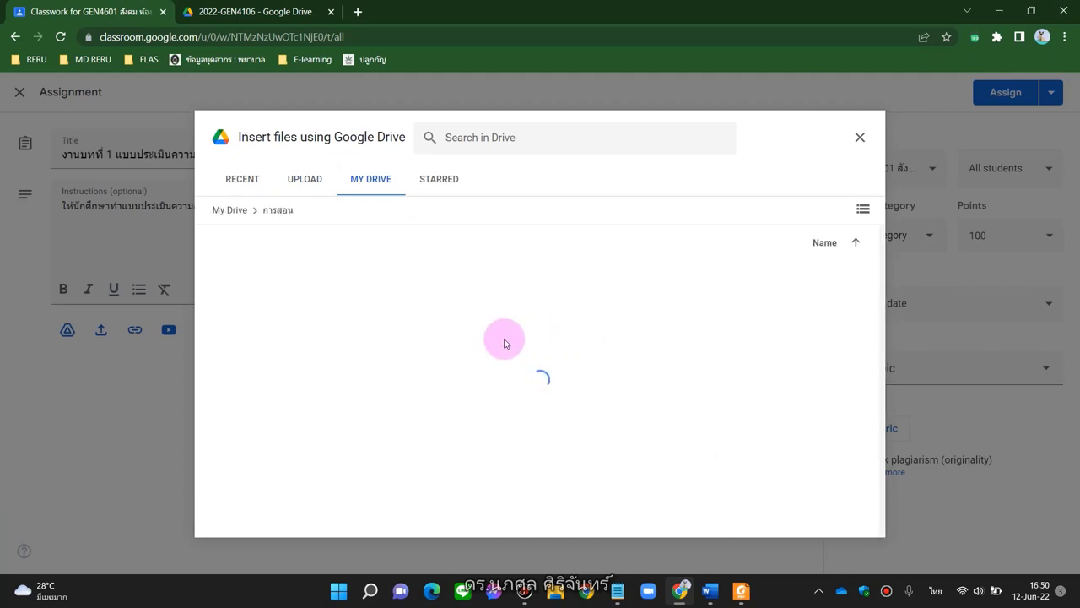
{"action": "double_click", "coordinate": [624, 358]}
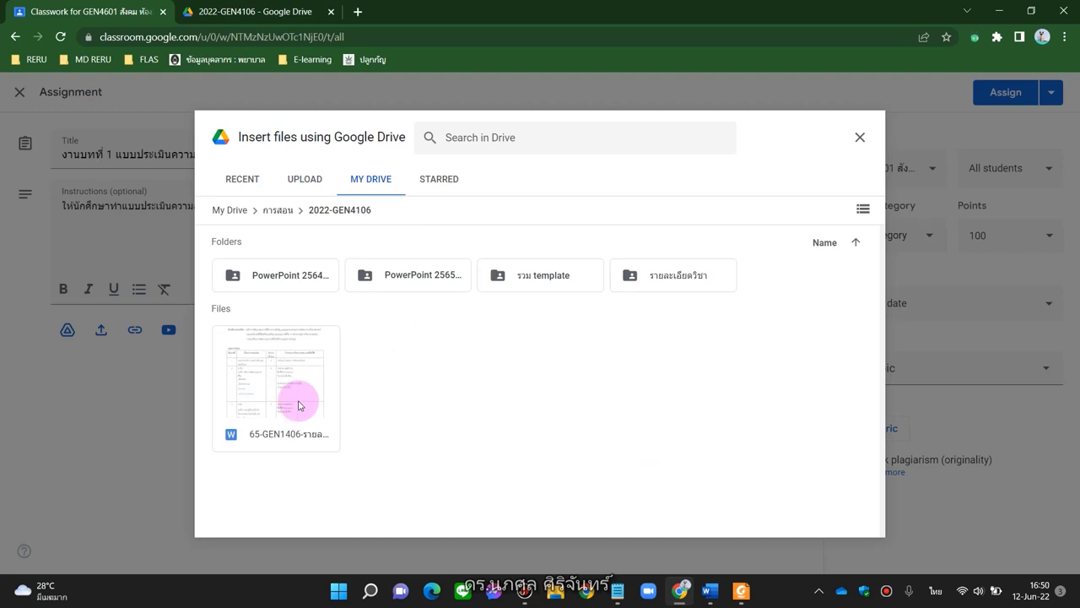
{"action": "left_click", "coordinate": [412, 279]}
{"action": "double_click", "coordinate": [411, 279]}
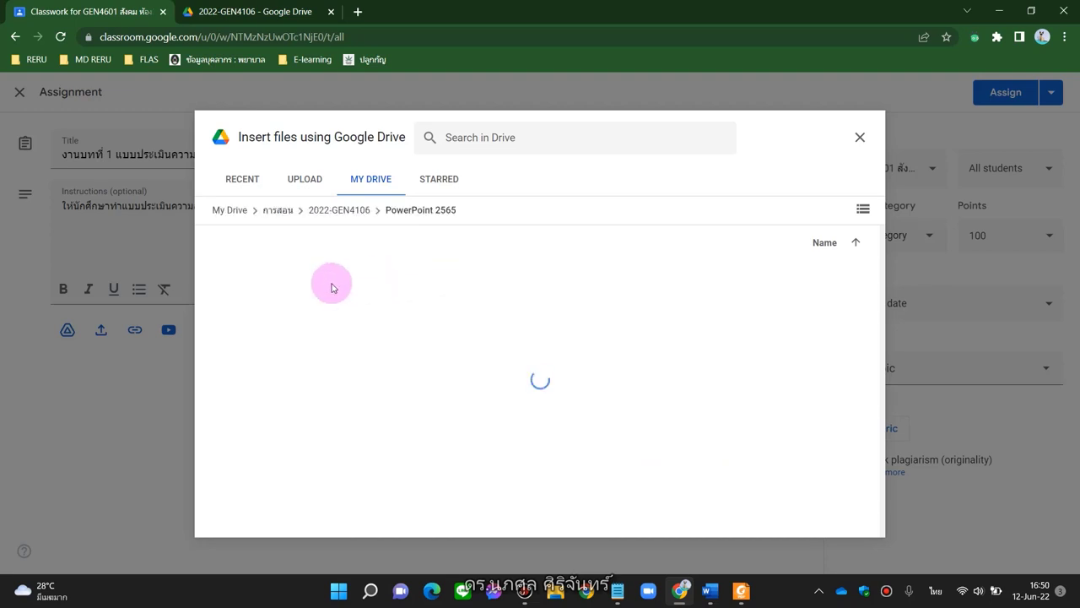
{"action": "left_click", "coordinate": [452, 319]}
{"action": "double_click", "coordinate": [451, 319]}
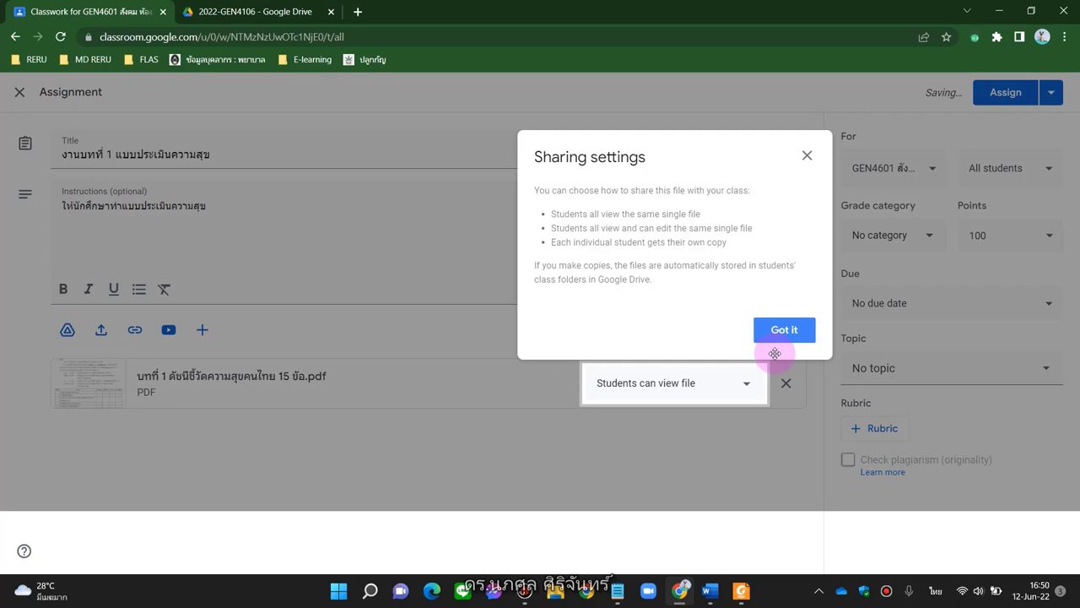
{"action": "left_click", "coordinate": [785, 333]}
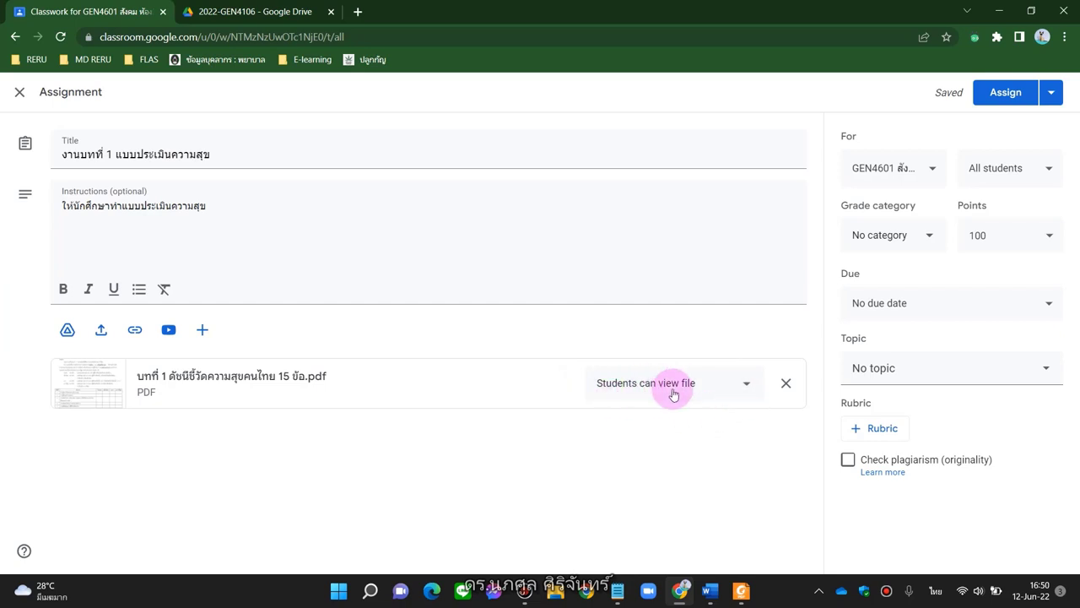
Set the attached PDF to 'Make a copy for each student' and show the grade category choices
{"action": "left_click", "coordinate": [748, 386]}
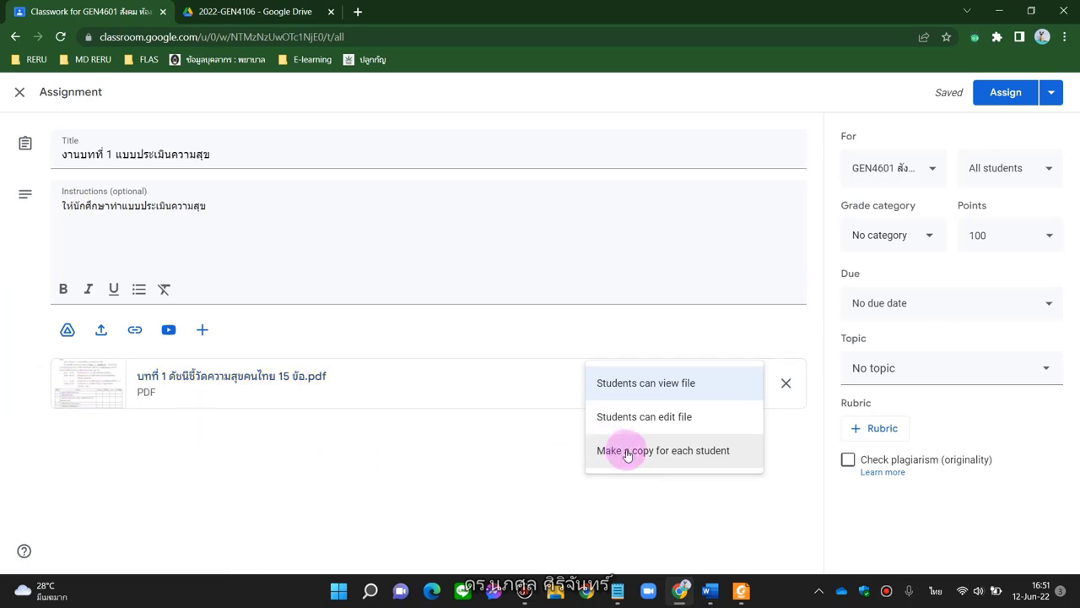
{"action": "left_click", "coordinate": [627, 451]}
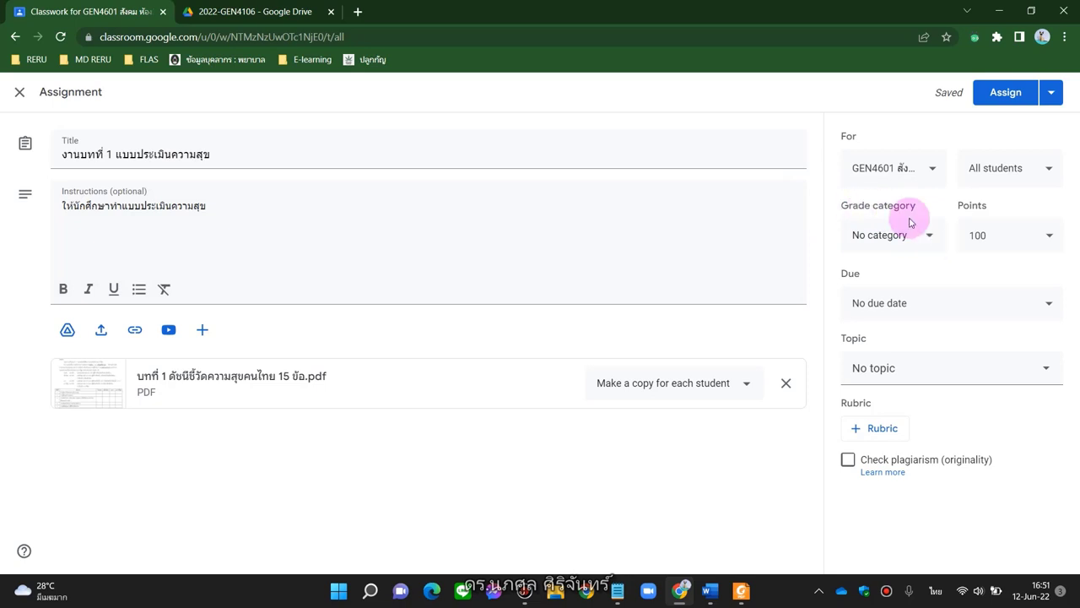
{"action": "left_click", "coordinate": [931, 237]}
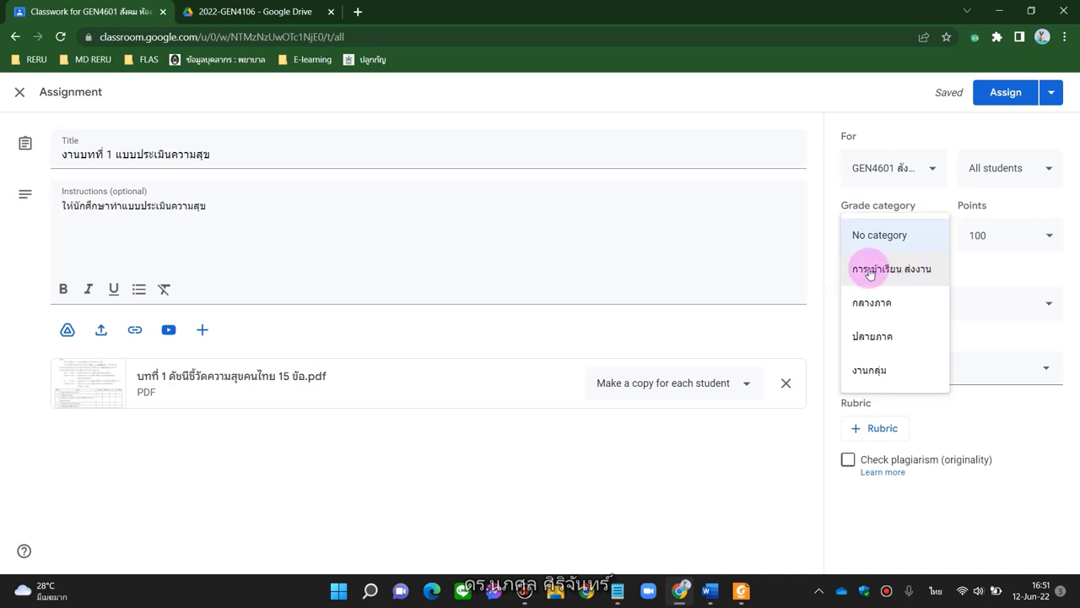
Put the assignment in grade category การเข้าเรียน ส่งงาน and make it worth 10 points
{"action": "left_click", "coordinate": [890, 270]}
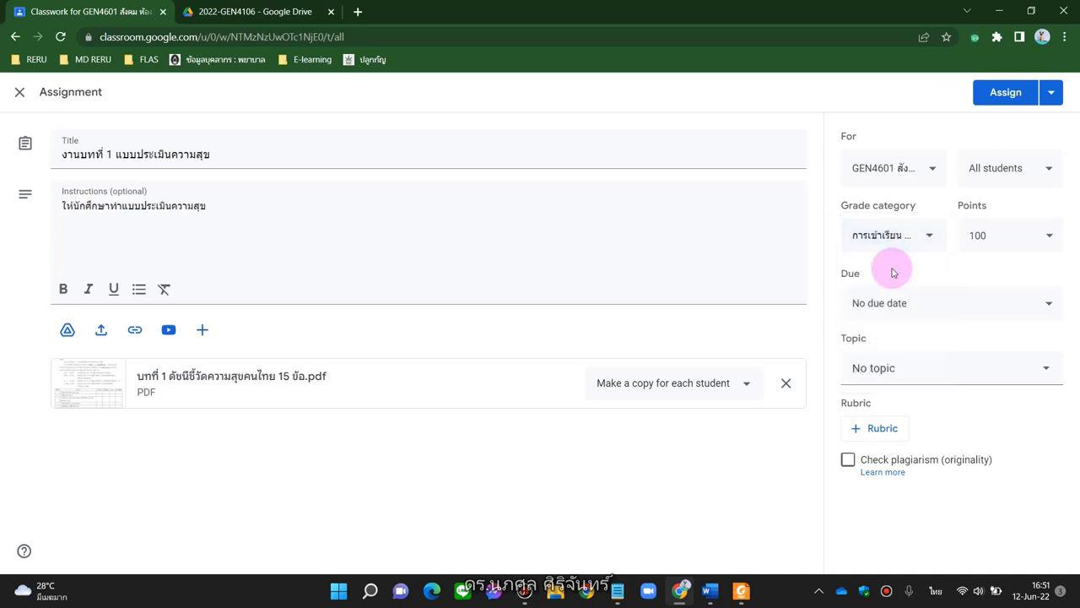
{"action": "left_click", "coordinate": [991, 241]}
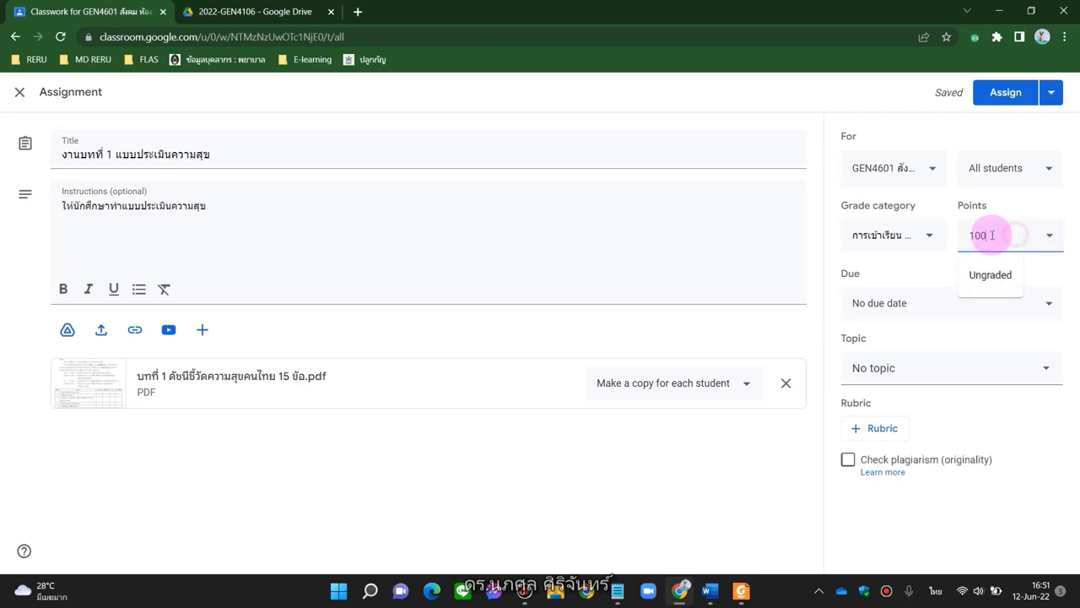
{"action": "left_click_drag", "start_coordinate": [991, 235], "coordinate": [960, 242]}
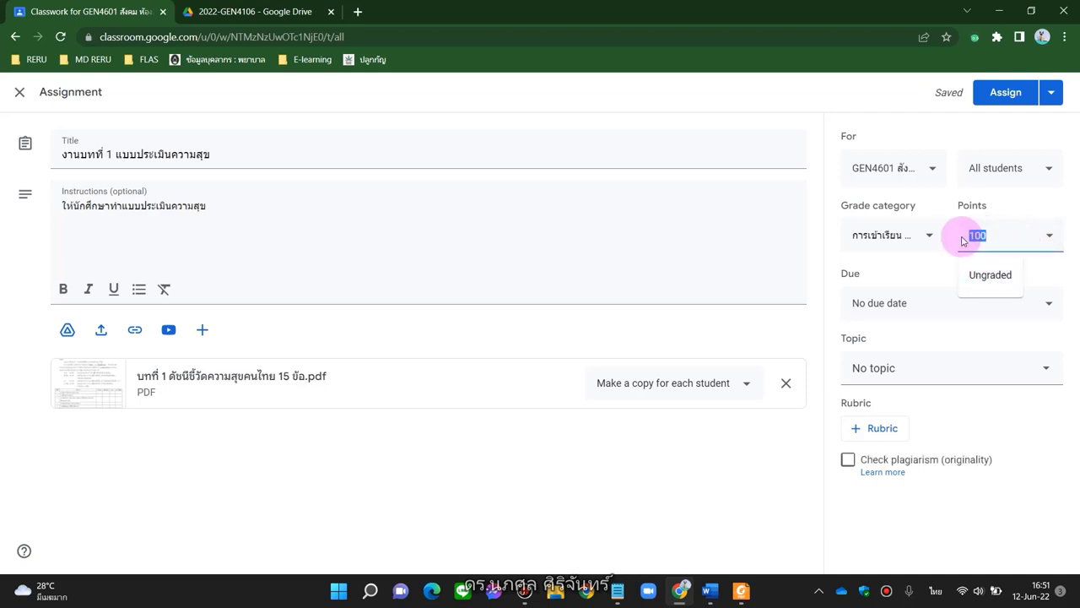
{"action": "left_click", "coordinate": [993, 274]}
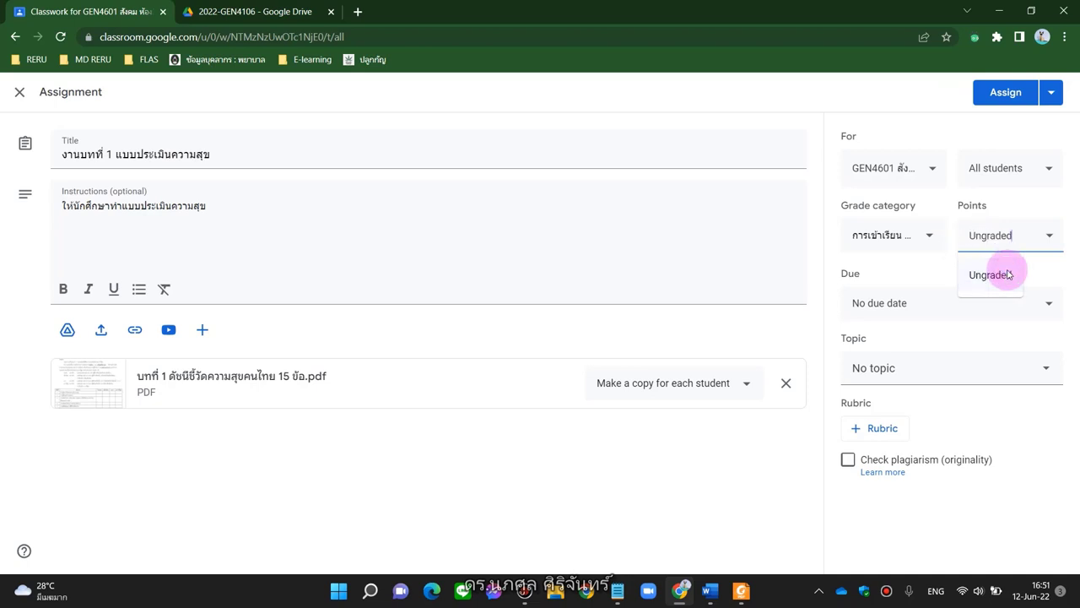
{"action": "left_click", "coordinate": [1050, 238]}
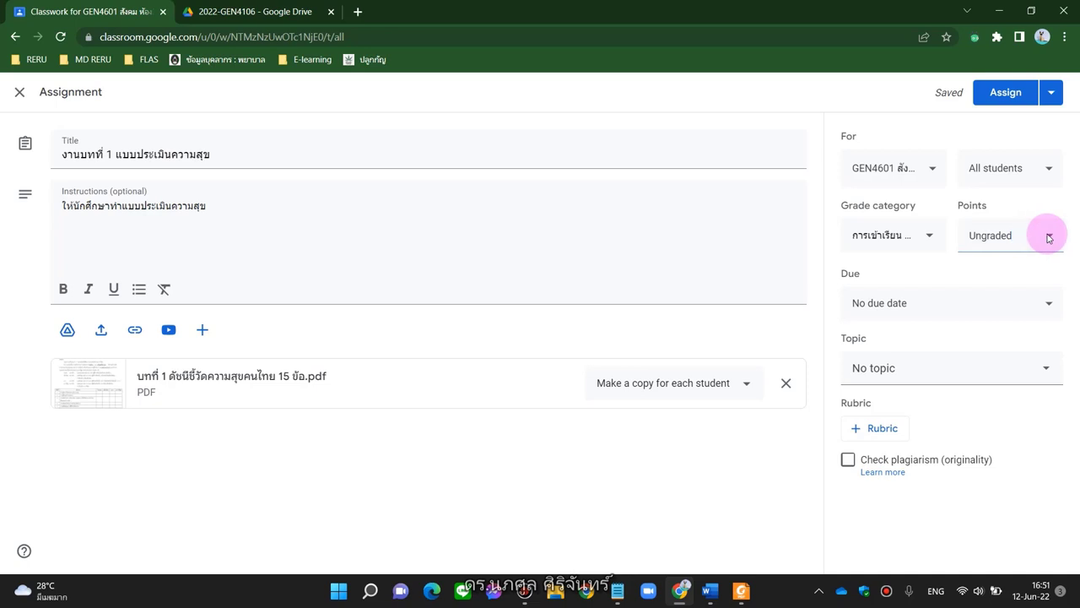
{"action": "left_click", "coordinate": [1050, 237]}
{"action": "key", "text": "BackSpace"}
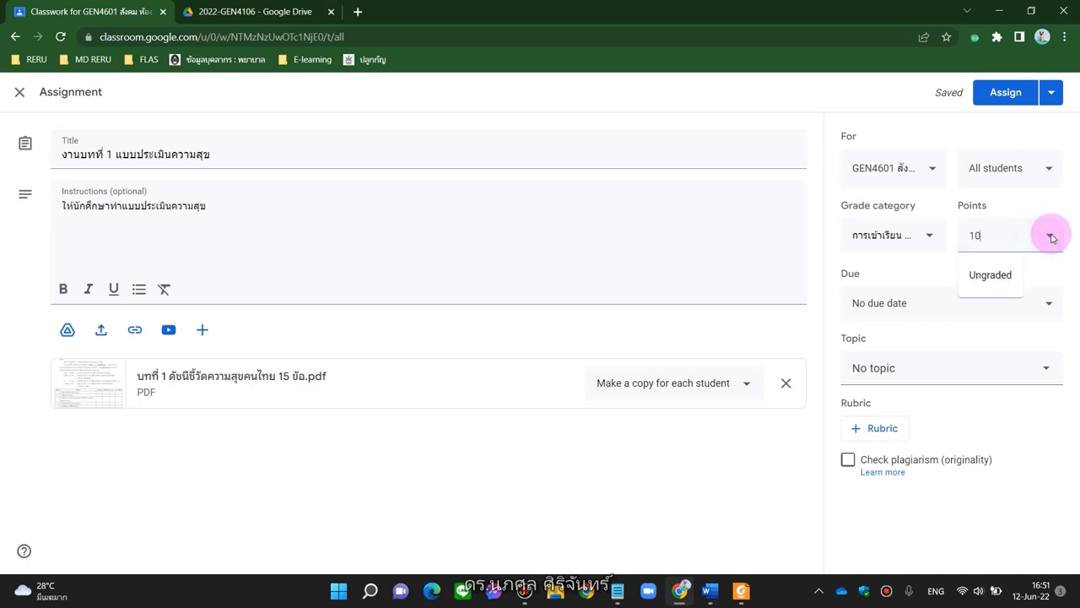
{"action": "left_click", "coordinate": [1037, 200]}
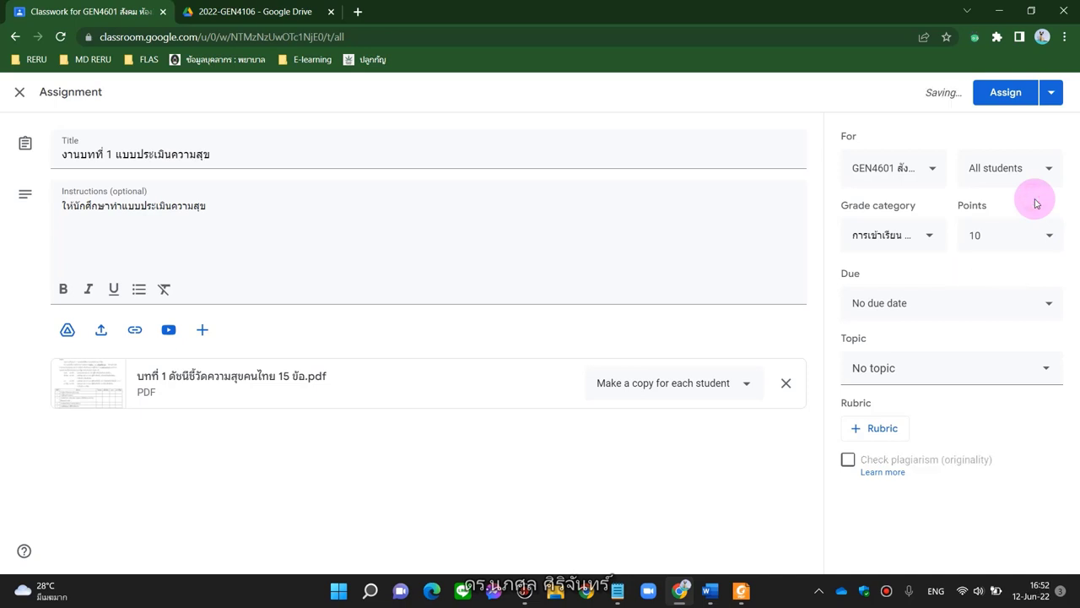
Set the assignment's due date to Sunday, June 19, 2022
{"action": "left_click", "coordinate": [1046, 304]}
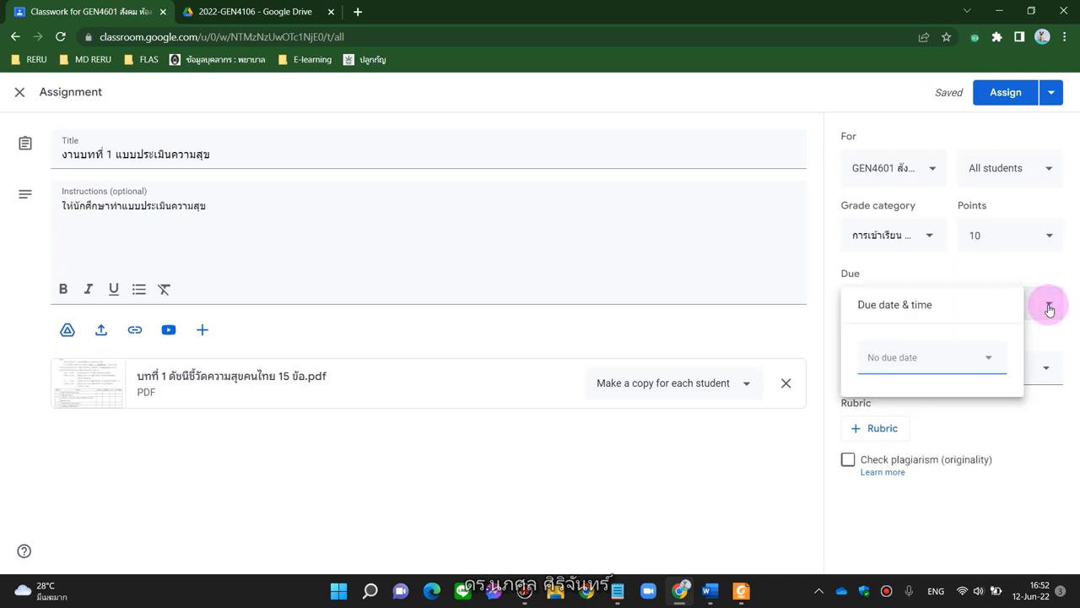
{"action": "left_click", "coordinate": [987, 363]}
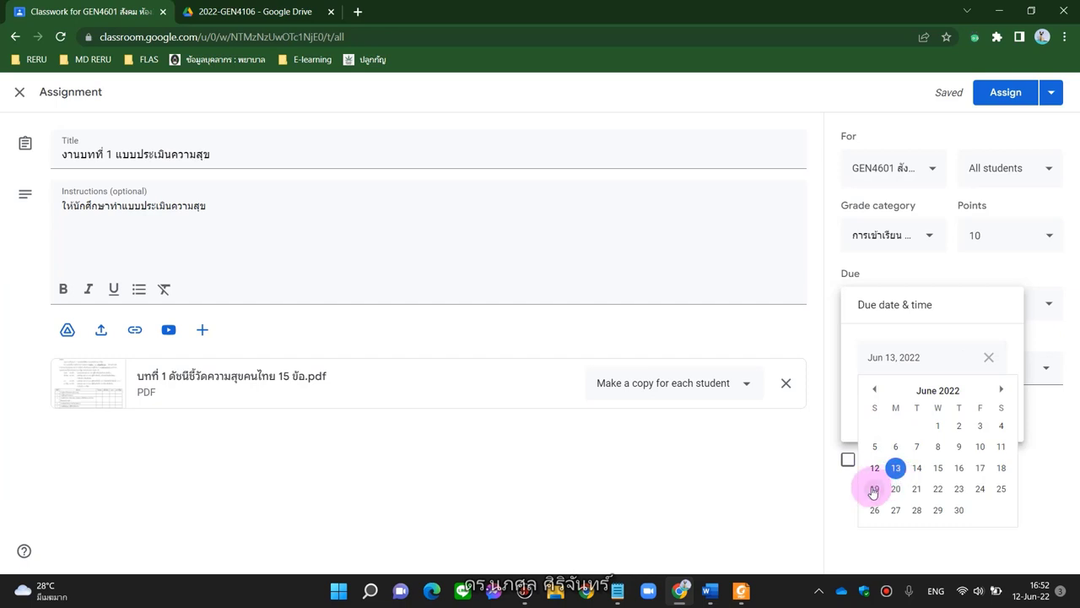
{"action": "left_click", "coordinate": [872, 489]}
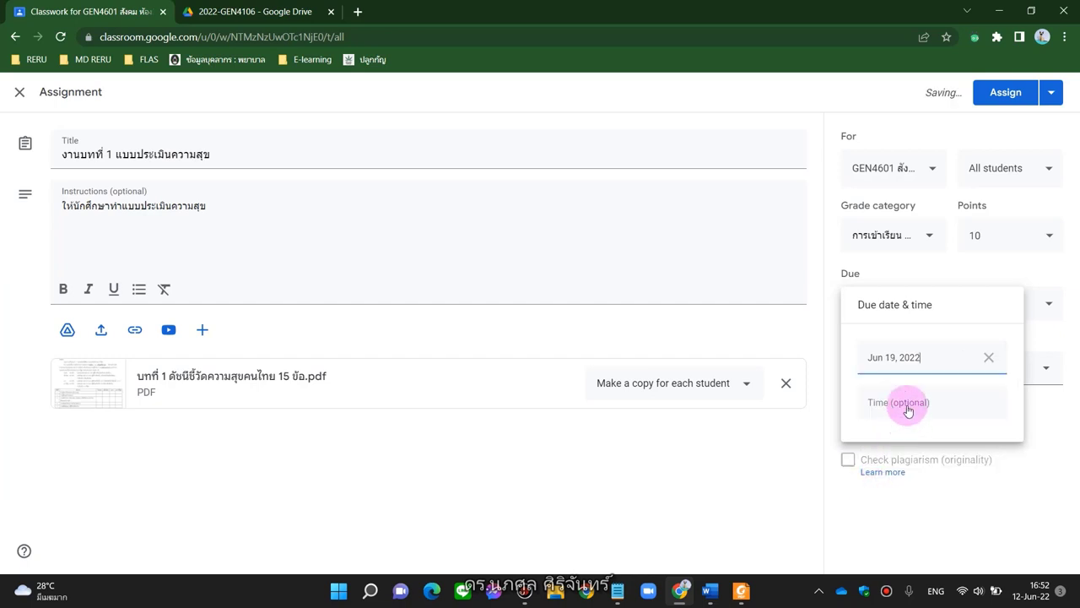
{"action": "left_click", "coordinate": [1044, 443]}
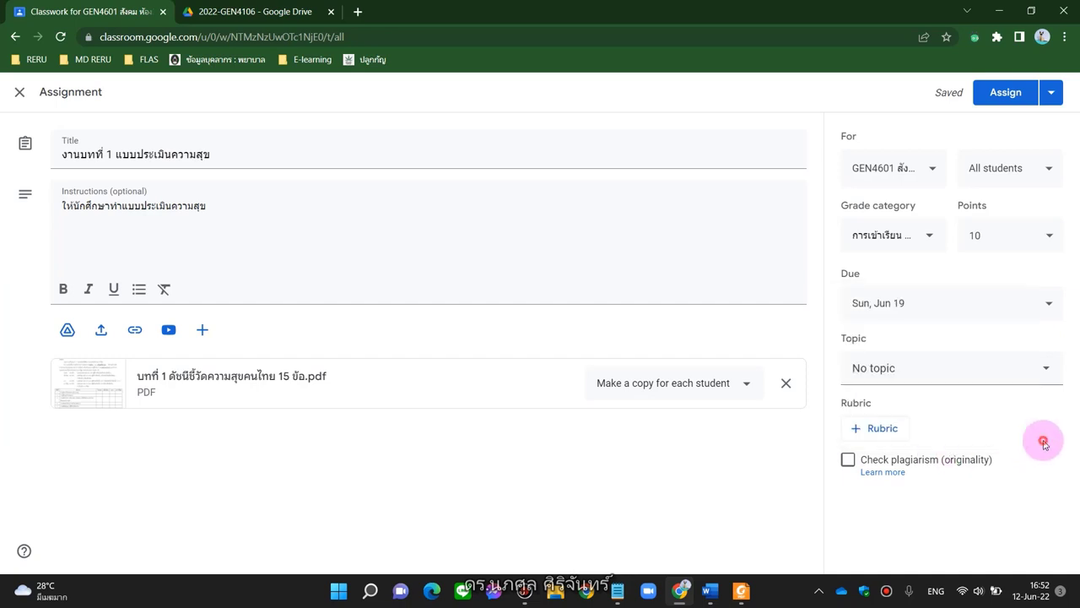
Place the assignment under the บทที่ 1 topic and enable plagiarism checking
{"action": "left_click", "coordinate": [1053, 369]}
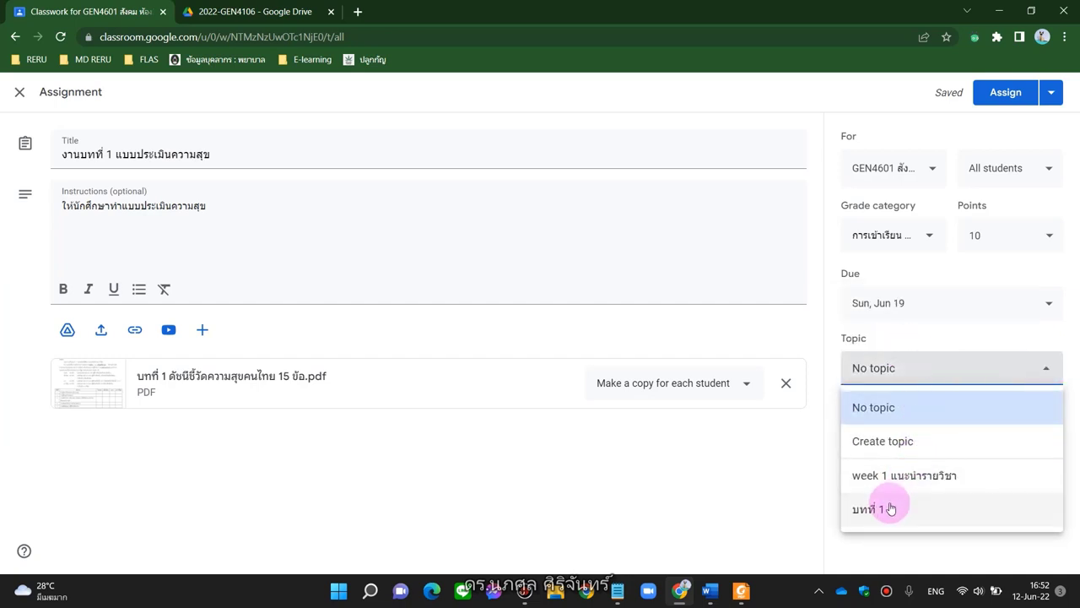
{"action": "left_click", "coordinate": [886, 509]}
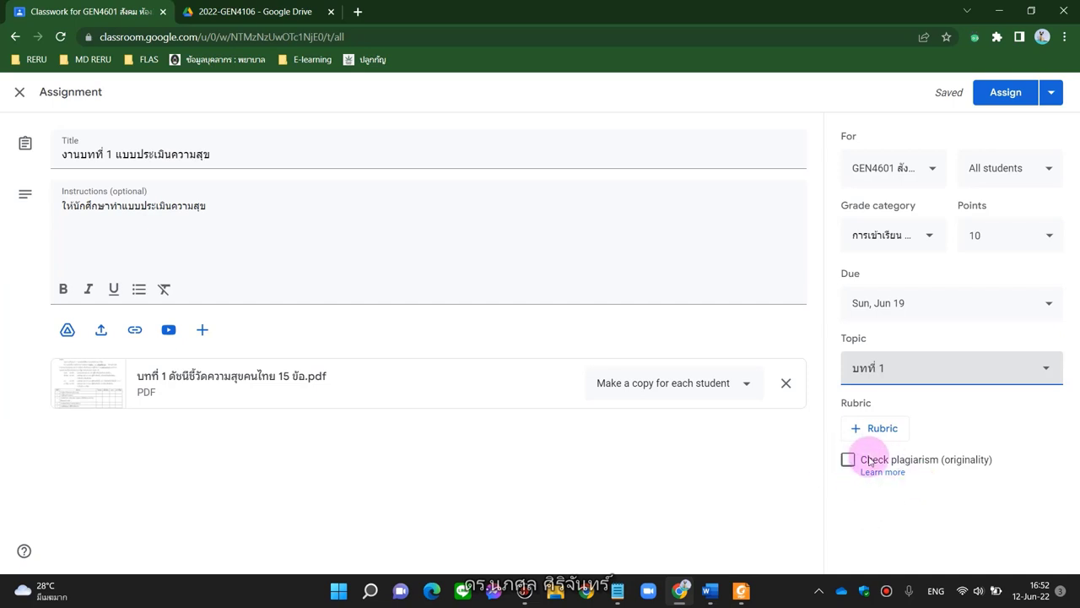
{"action": "left_click", "coordinate": [847, 459]}
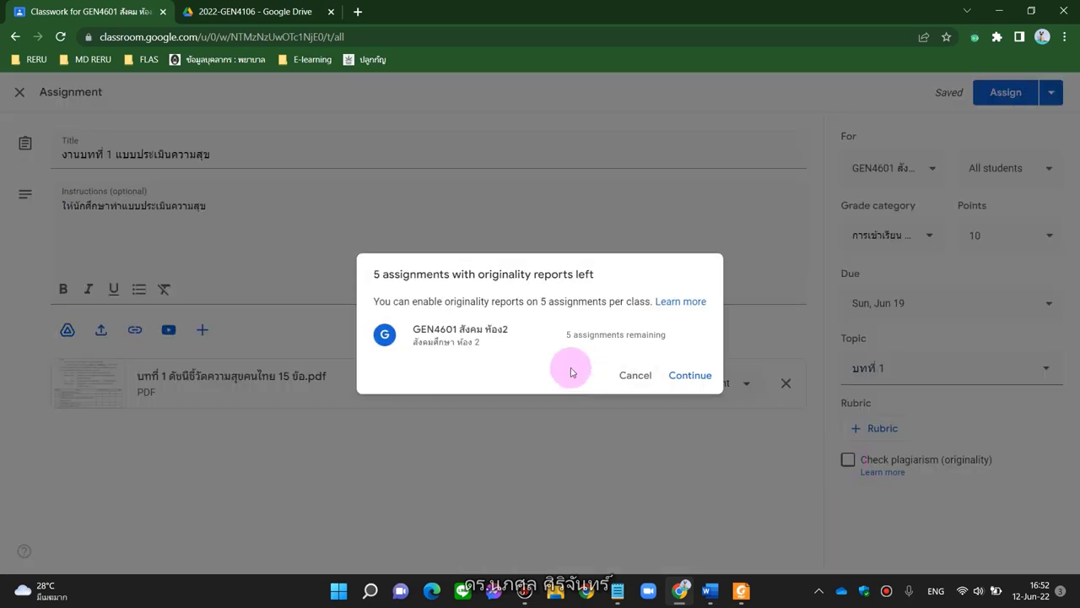
Confirm originality reports and assign 'งานบทที่ 1 แบบประเมินความสุข' to the class
{"action": "left_click", "coordinate": [670, 380]}
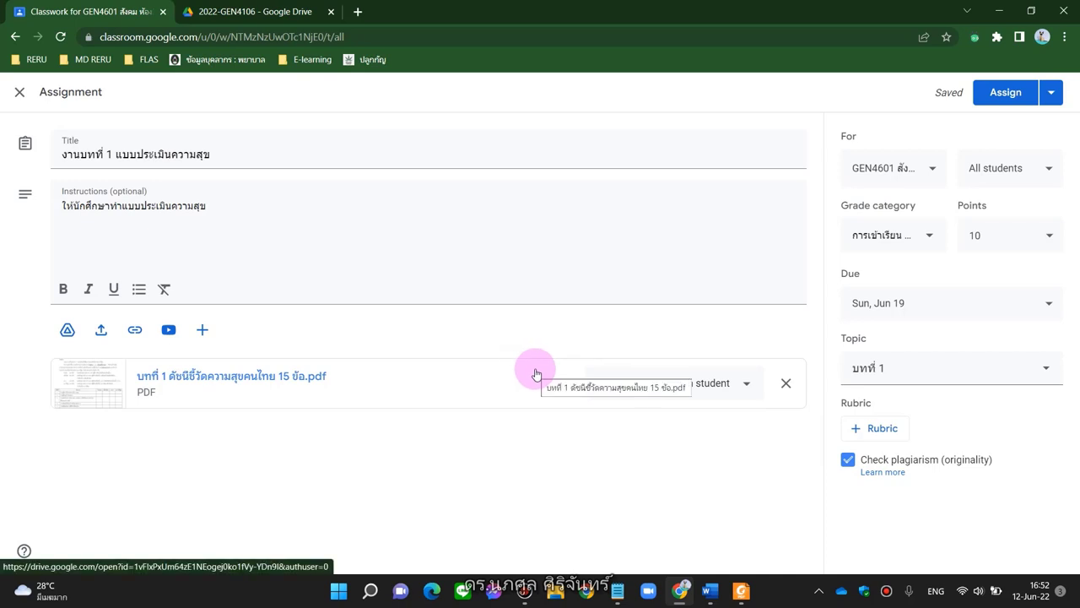
{"action": "left_click", "coordinate": [1015, 97]}
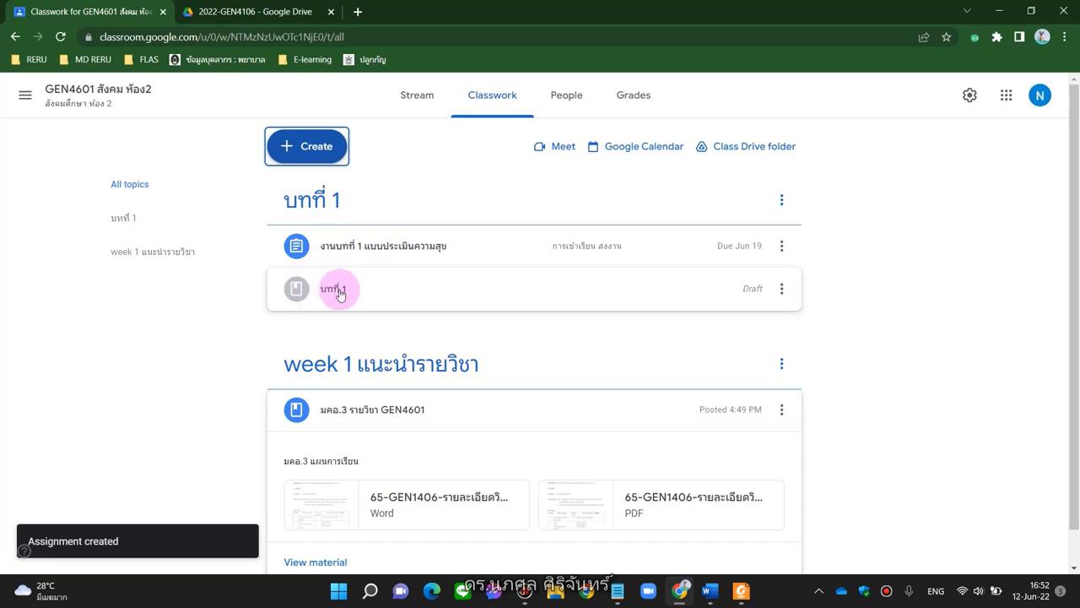
Remove the chapter 1 PDF from the draft บทที่ 1 material and post it with only the PowerPoint
{"action": "left_click", "coordinate": [782, 290]}
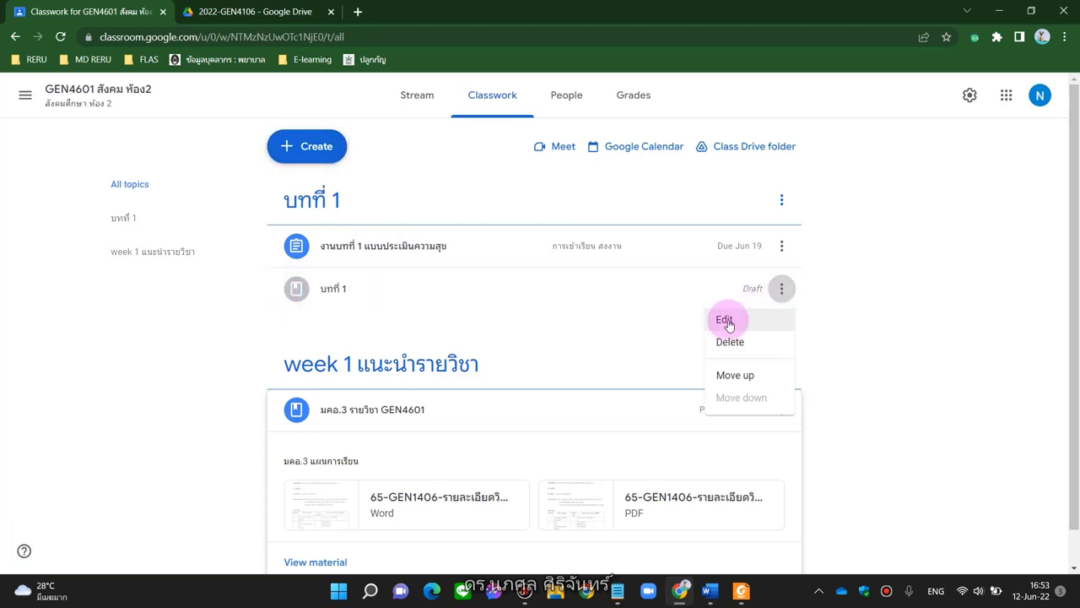
{"action": "left_click", "coordinate": [727, 320]}
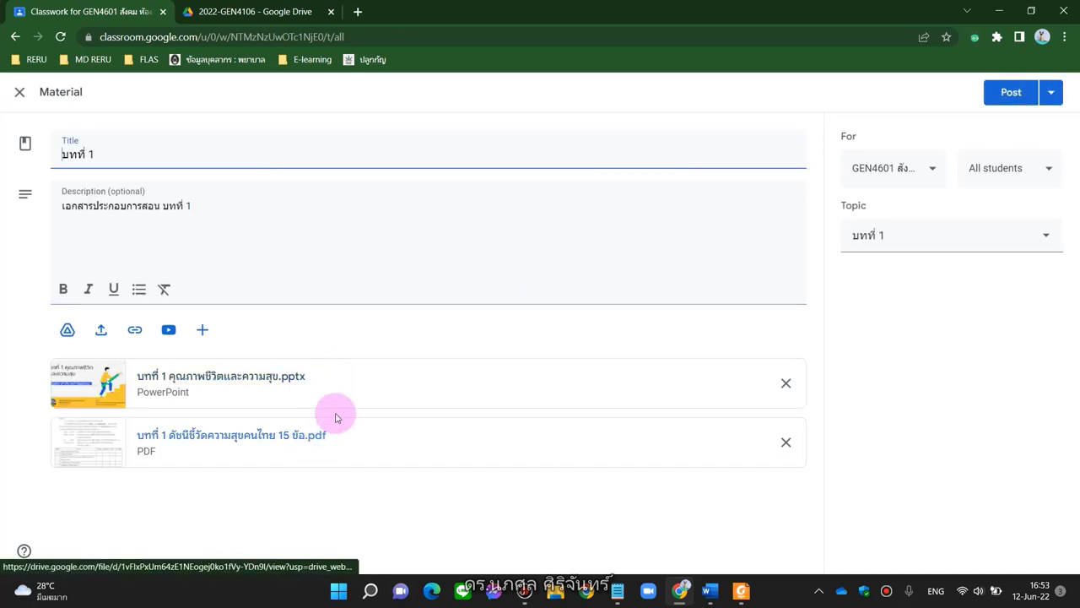
{"action": "left_click", "coordinate": [786, 443]}
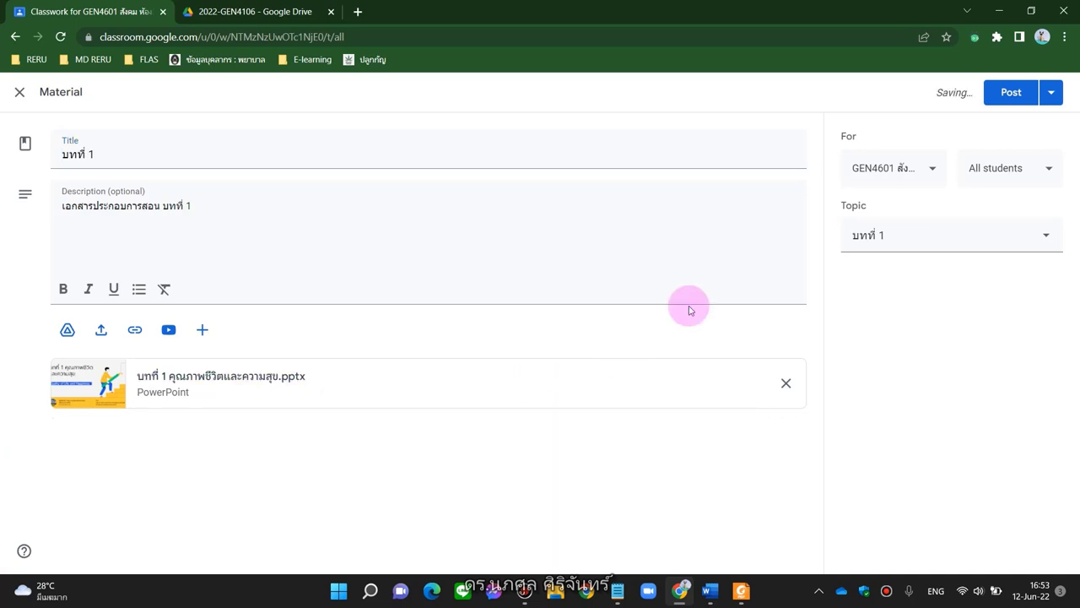
{"action": "left_click", "coordinate": [998, 91]}
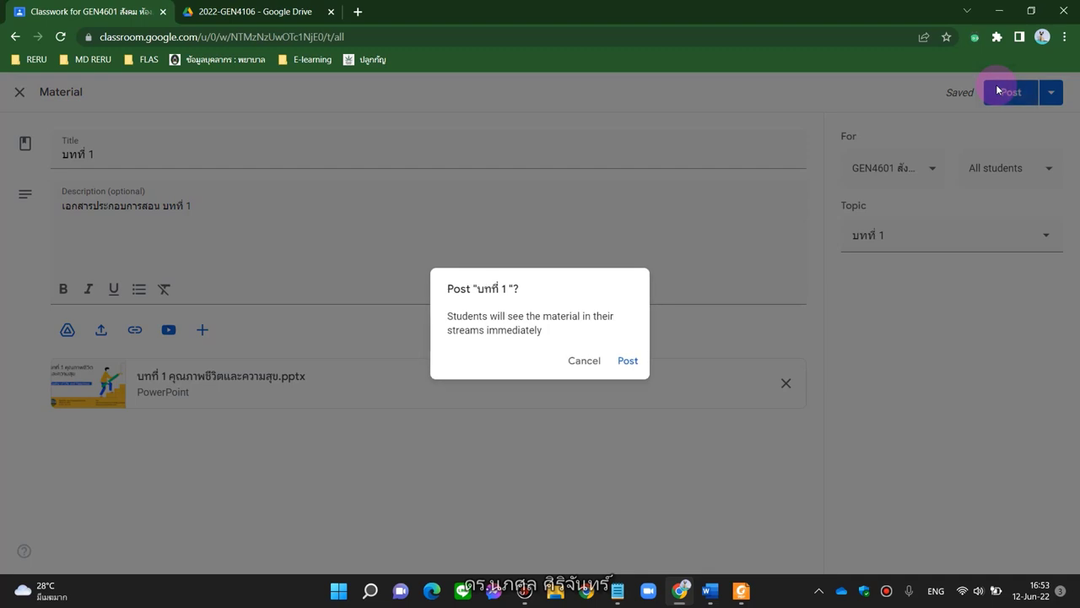
{"action": "left_click", "coordinate": [627, 362]}
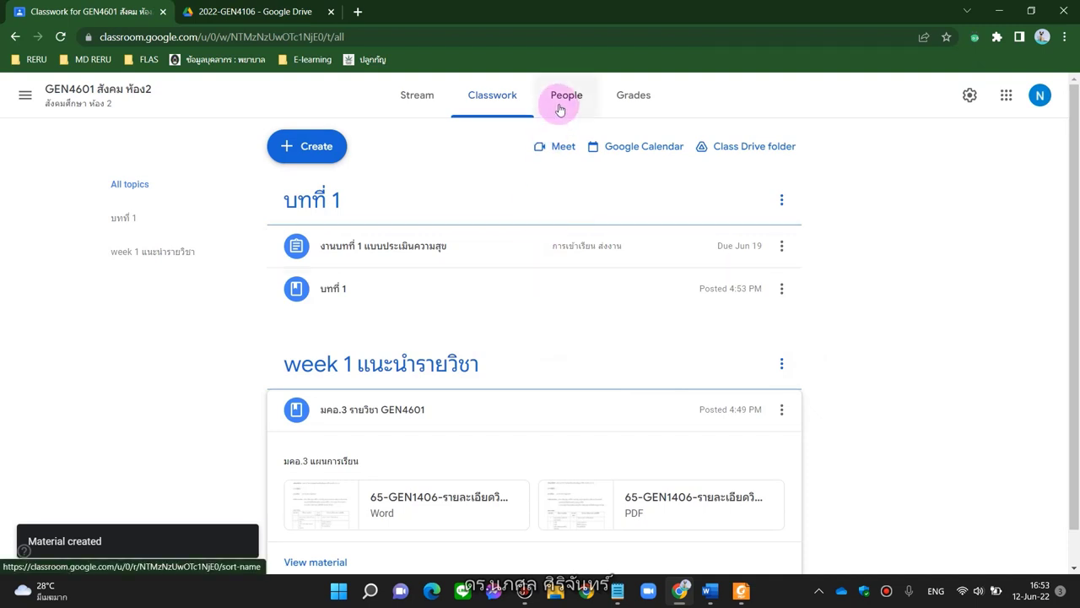
Return from the GEN4601 gradebook to the Stream listing both materials and the chapter 1 assignment
{"action": "left_click", "coordinate": [626, 95]}
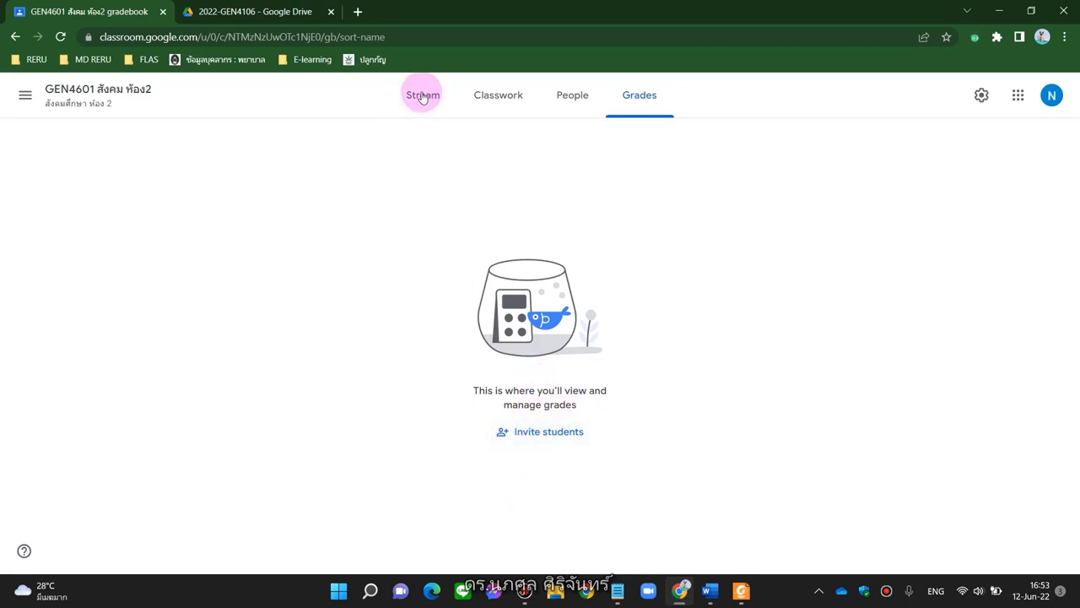
{"action": "left_click", "coordinate": [410, 100]}
{"action": "left_click", "coordinate": [613, 100]}
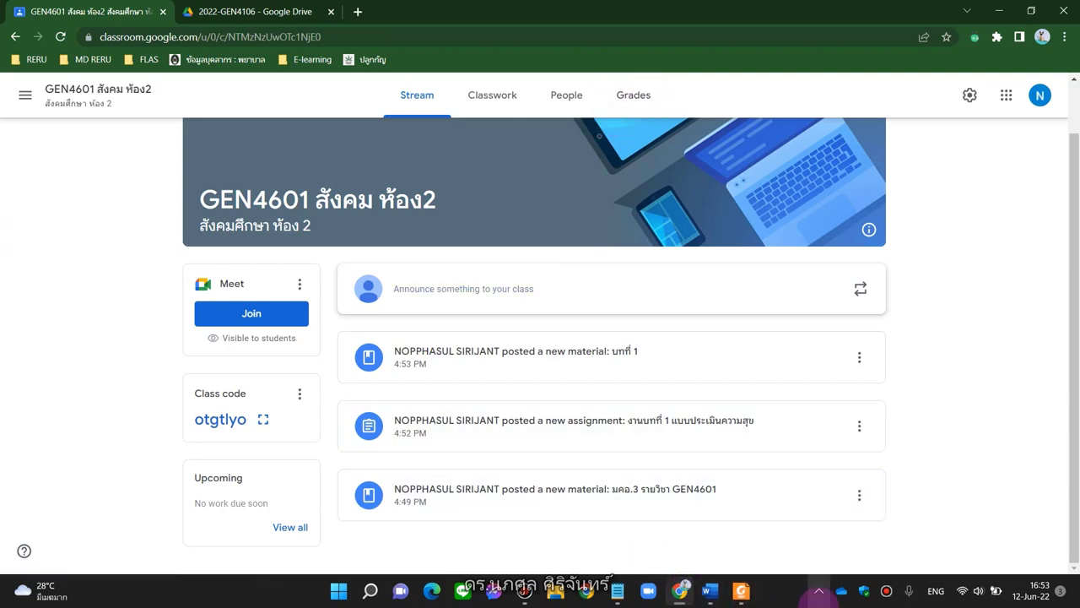
{"action": "left_click", "coordinate": [887, 590]}
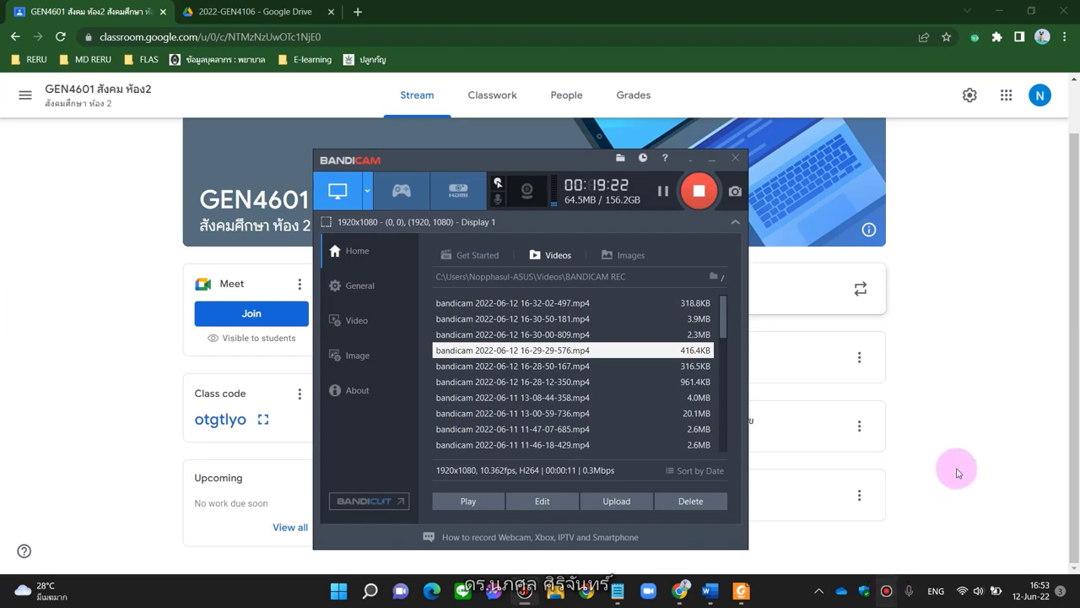
{"action": "left_click", "coordinate": [959, 473]}
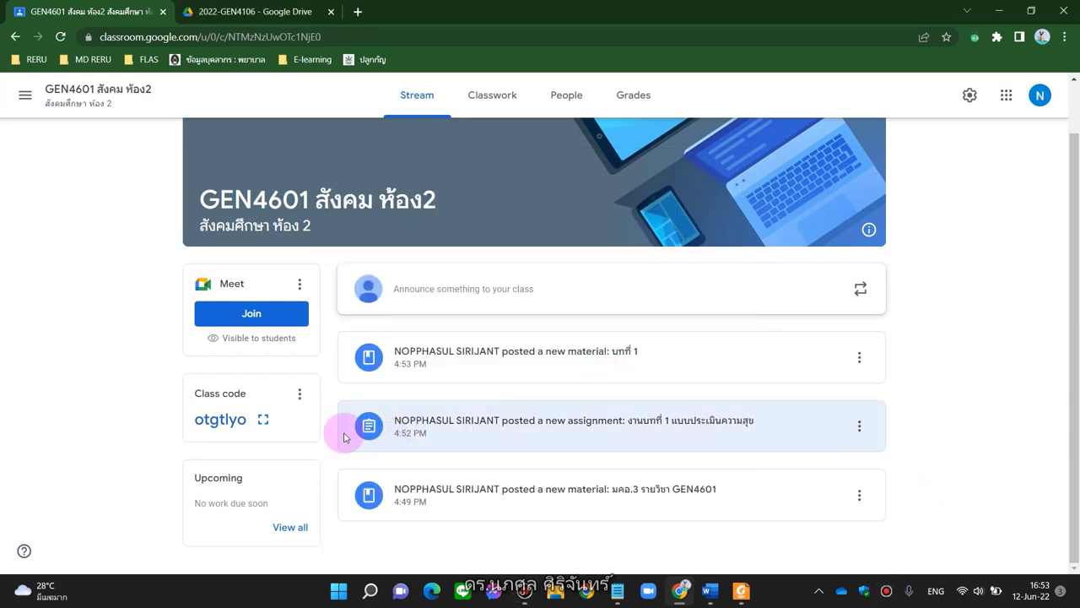
Launch a Chrome window under another profile, then return to the GEN4601 Stream window
{"action": "left_click", "coordinate": [586, 593]}
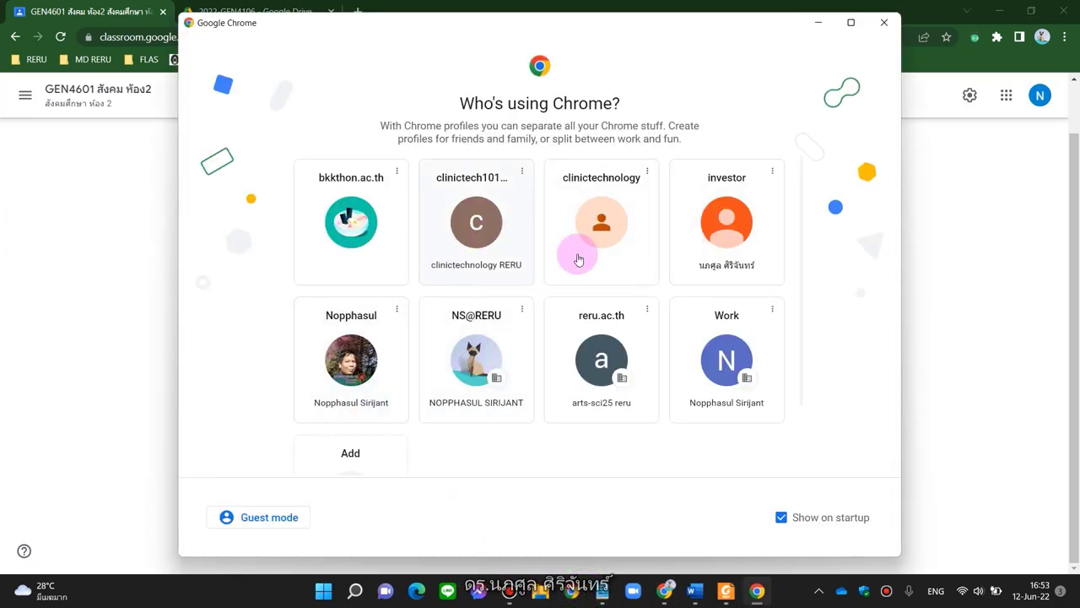
{"action": "left_click", "coordinate": [739, 220]}
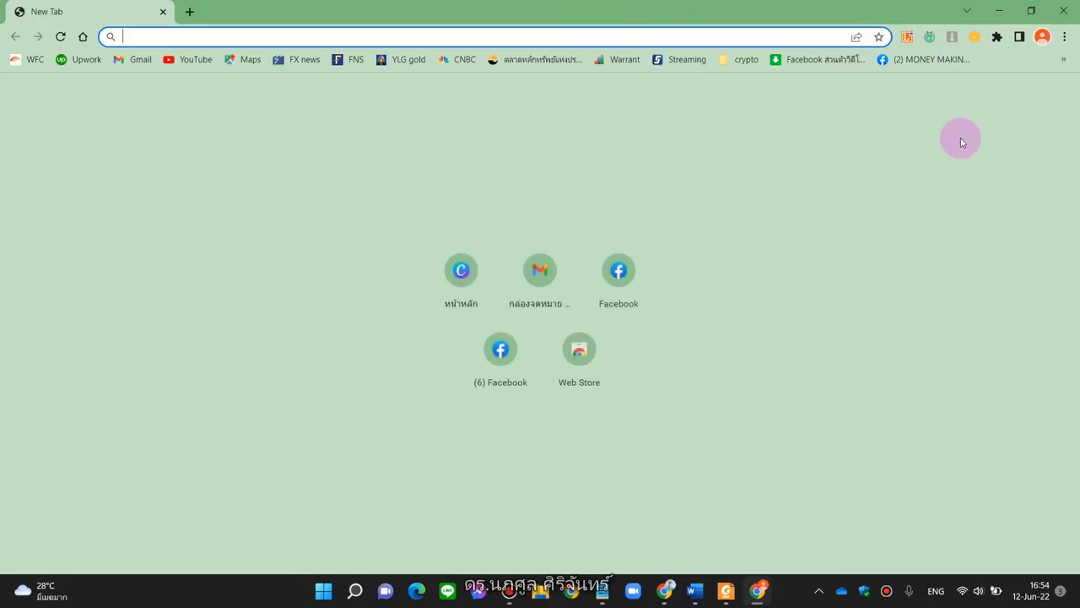
{"action": "key", "text": "alt+Tab"}
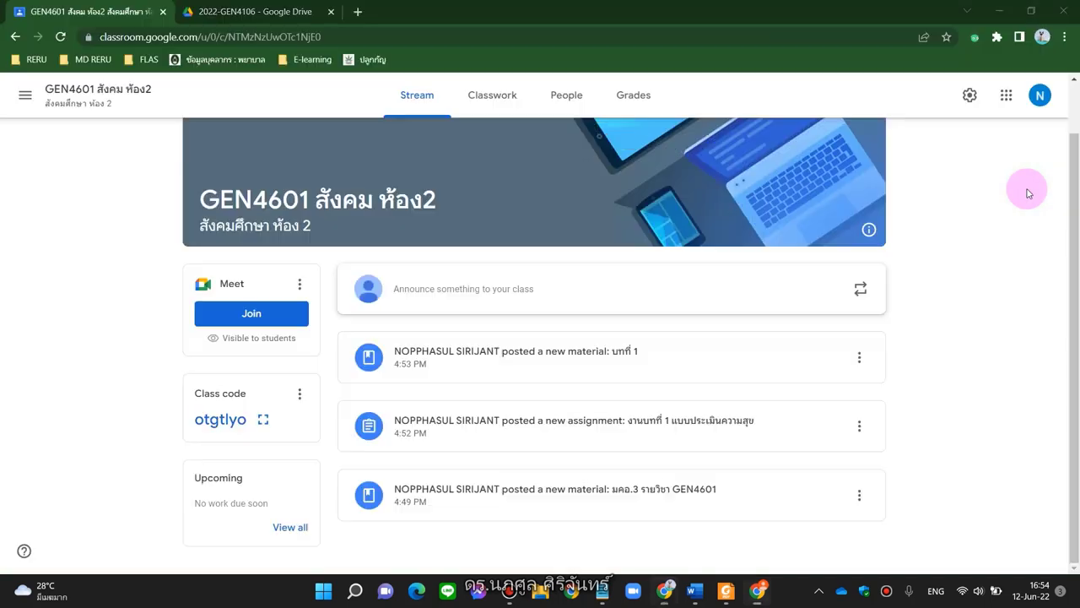
Copy the GEN4601 class code and move to the other profile's new-tab window
{"action": "left_click", "coordinate": [302, 394]}
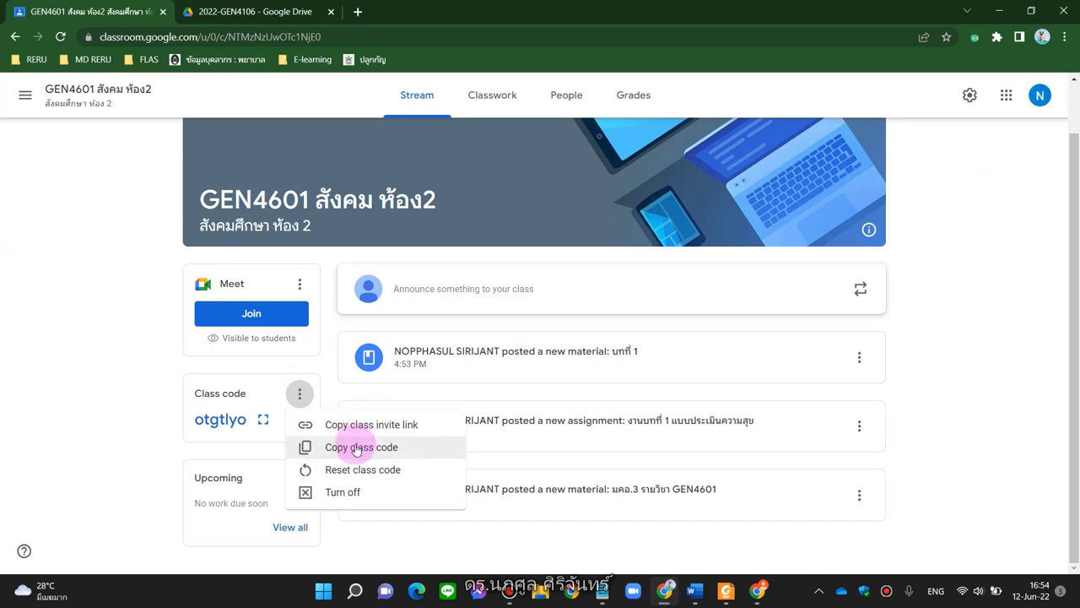
{"action": "left_click", "coordinate": [354, 457]}
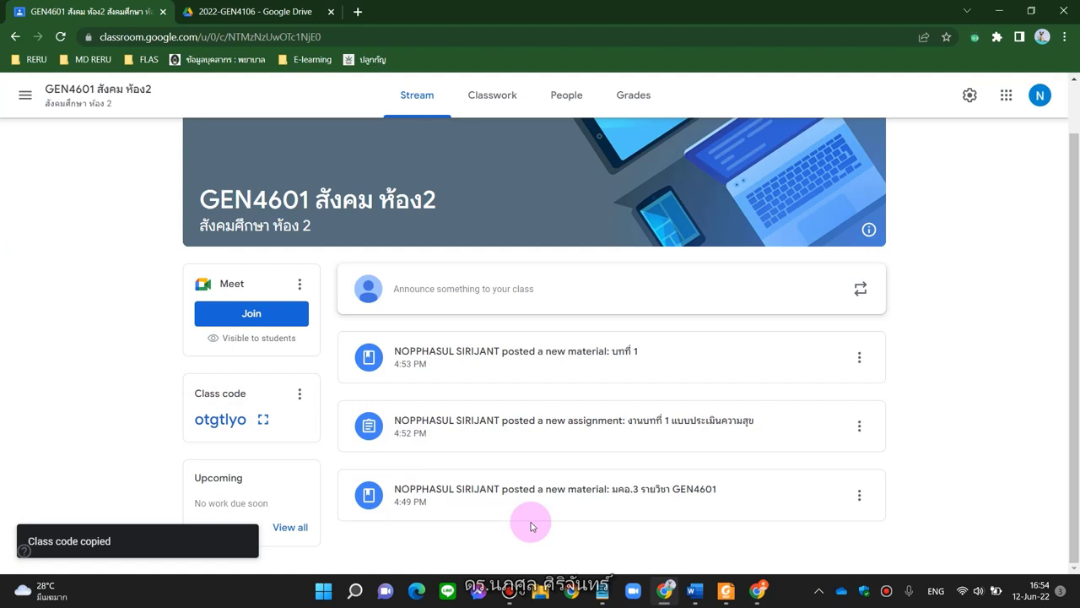
{"action": "left_click", "coordinate": [754, 599]}
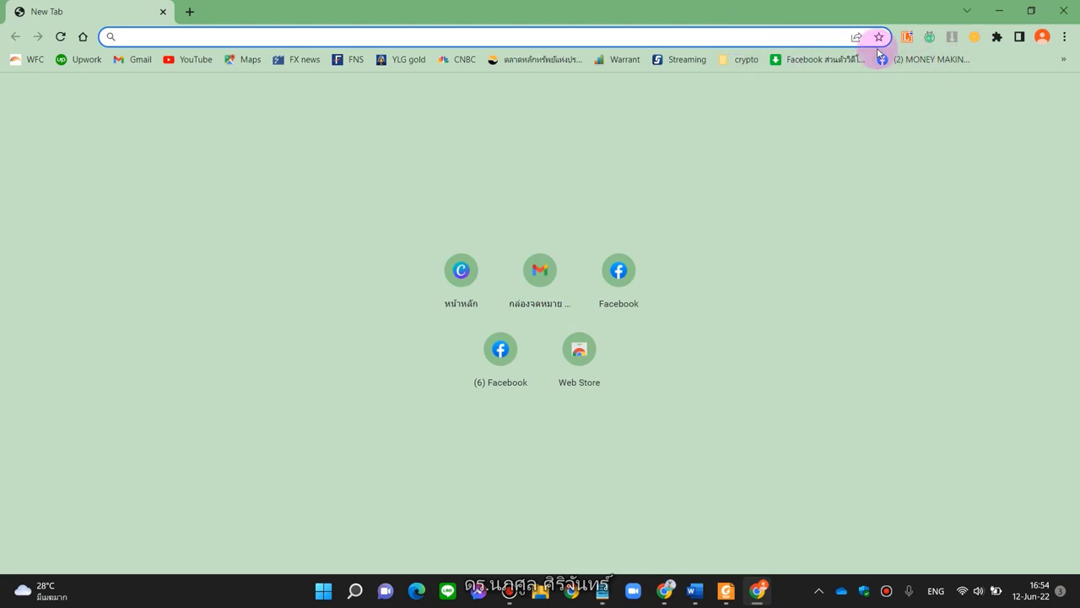
Bing-search 'google classroom' and open the second account's Google Classroom Classes page
{"action": "type", "text": "google clas"}
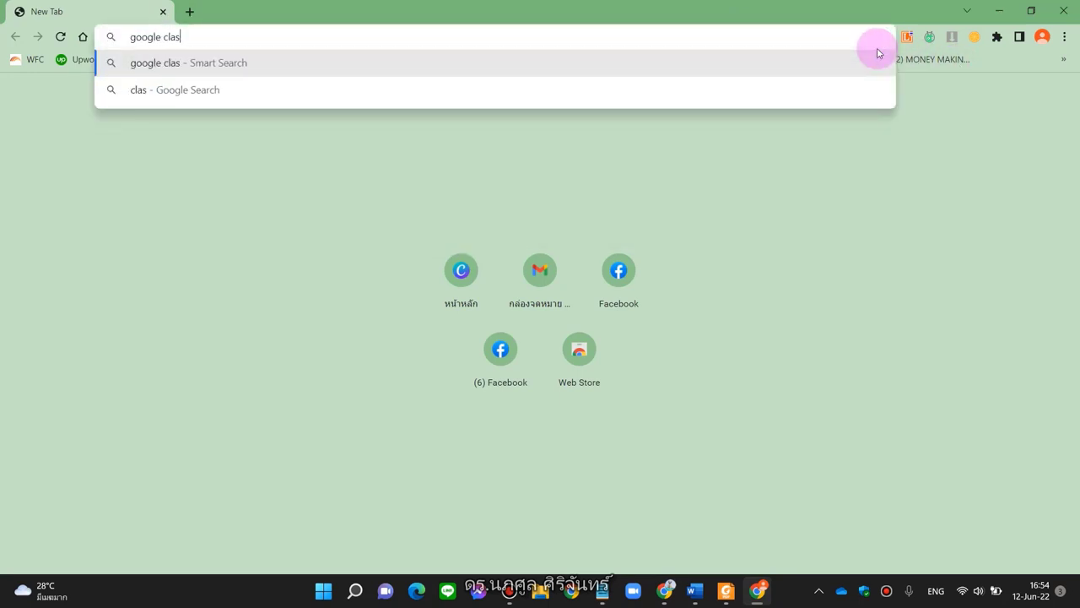
{"action": "type", "text": "sroom"}
{"action": "key", "text": "Return"}
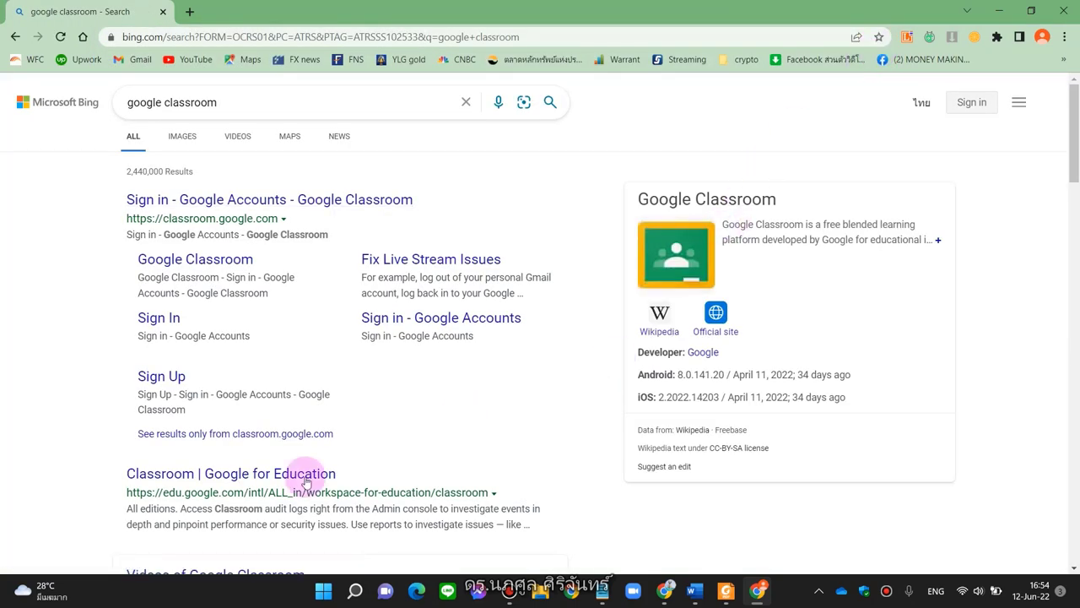
{"action": "left_click", "coordinate": [203, 264]}
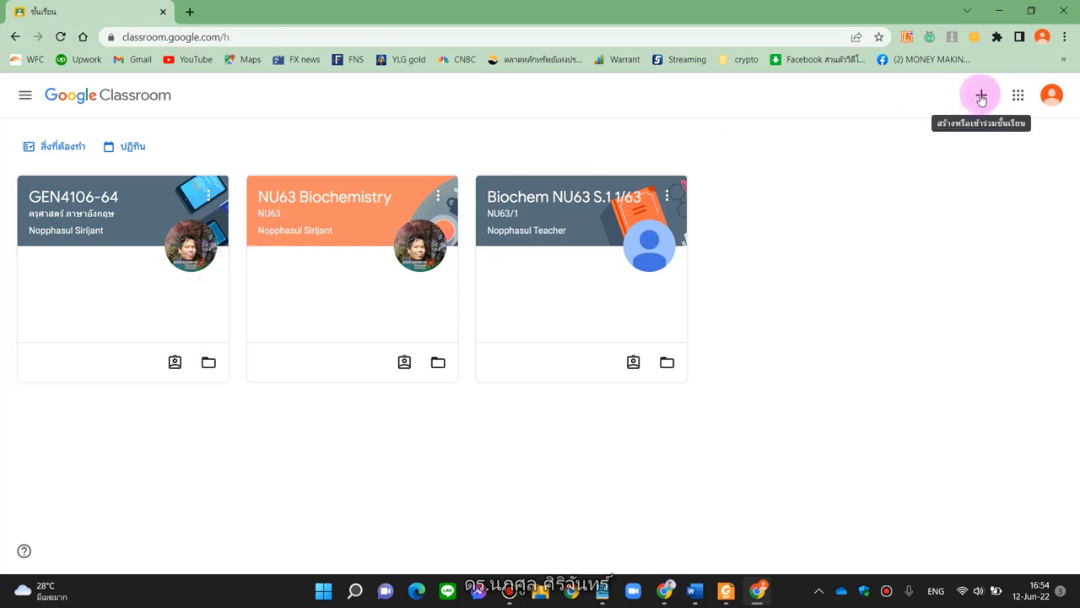
Join the GEN4601 class from the student account using the copied class code
{"action": "left_click", "coordinate": [980, 96]}
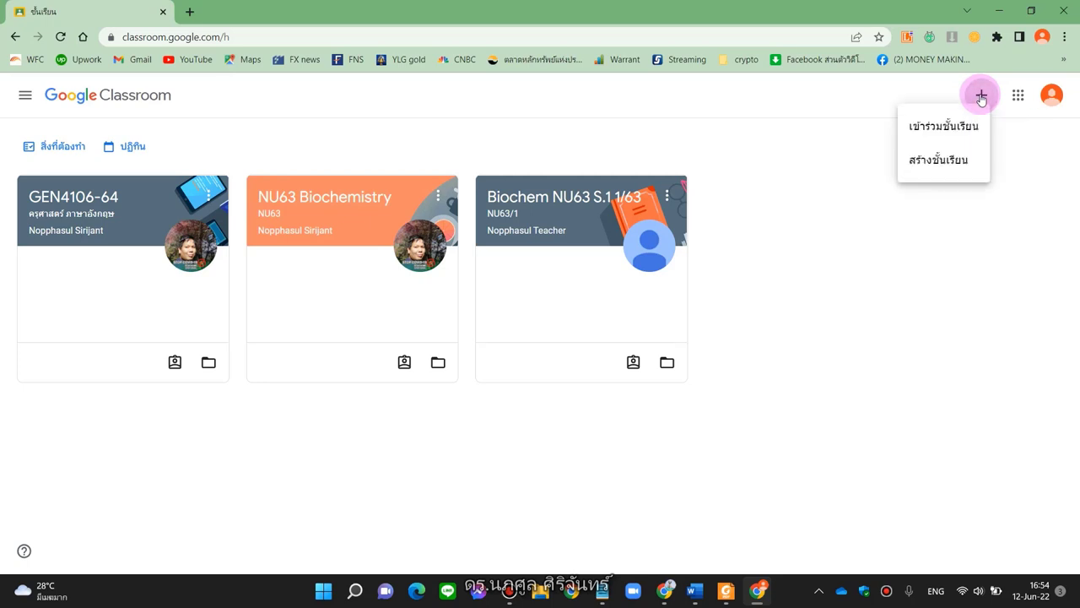
{"action": "left_click", "coordinate": [939, 127]}
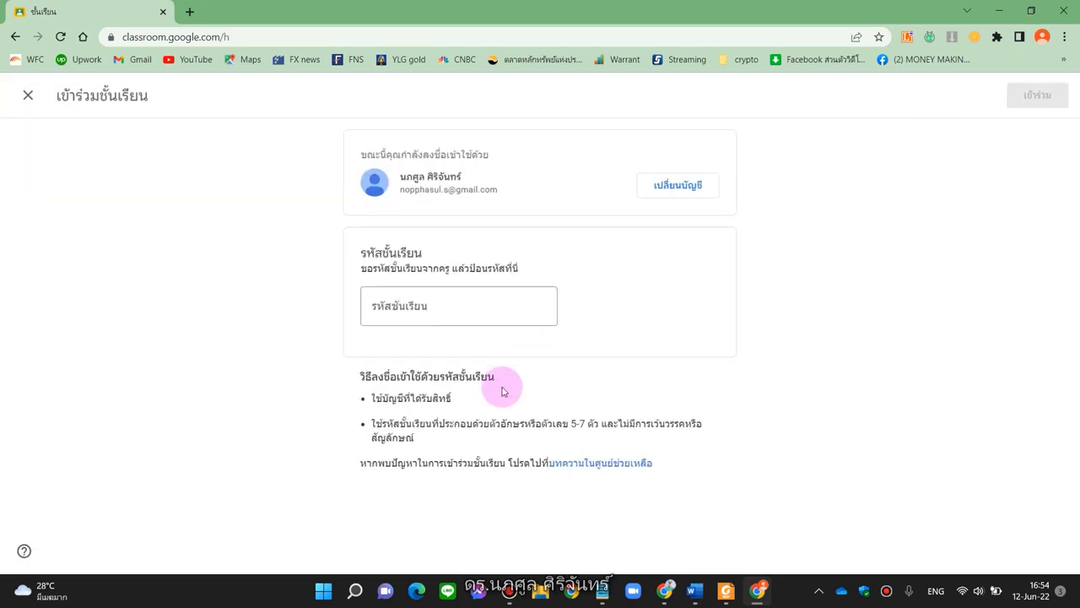
{"action": "left_click", "coordinate": [470, 316]}
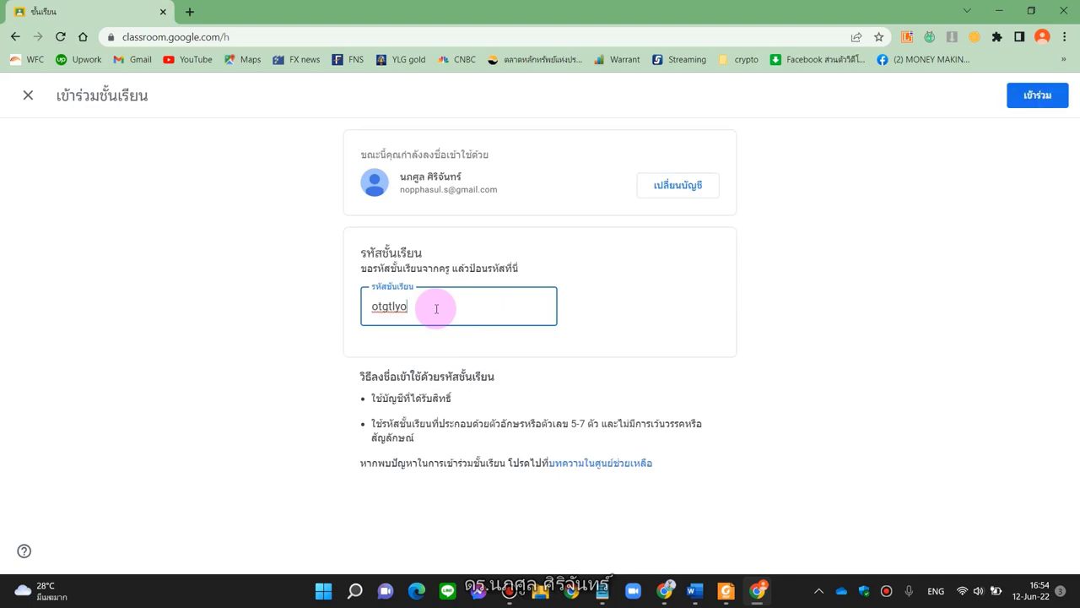
{"action": "left_click", "coordinate": [1031, 109]}
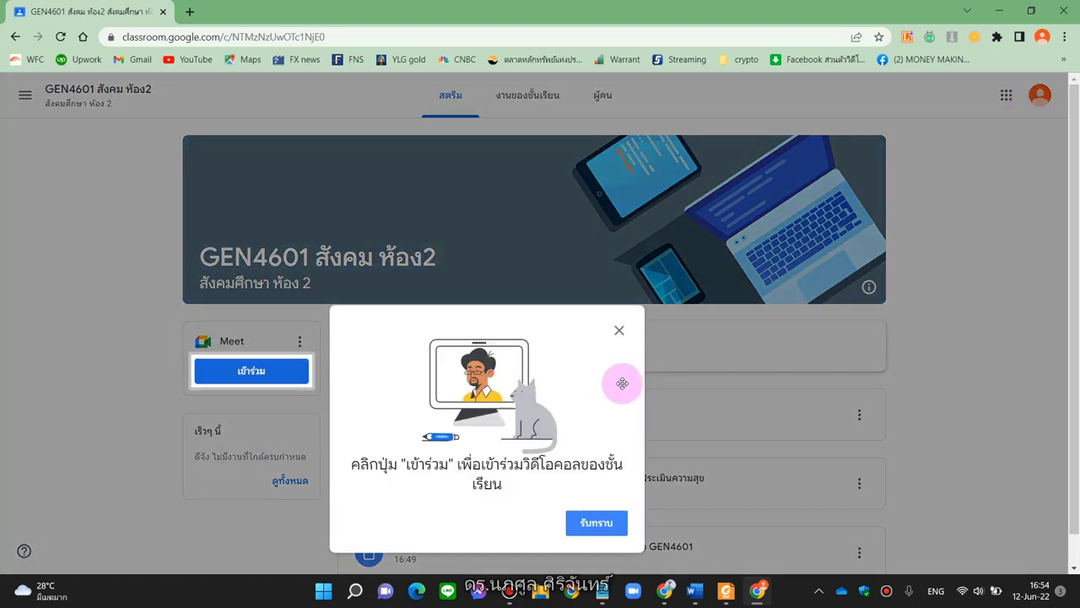
Dismiss the Meet introduction and go to the class Classwork page with both topics
{"action": "left_click", "coordinate": [620, 330]}
{"action": "scroll", "coordinate": [622, 336], "scroll_direction": "down", "scroll_amount": 1}
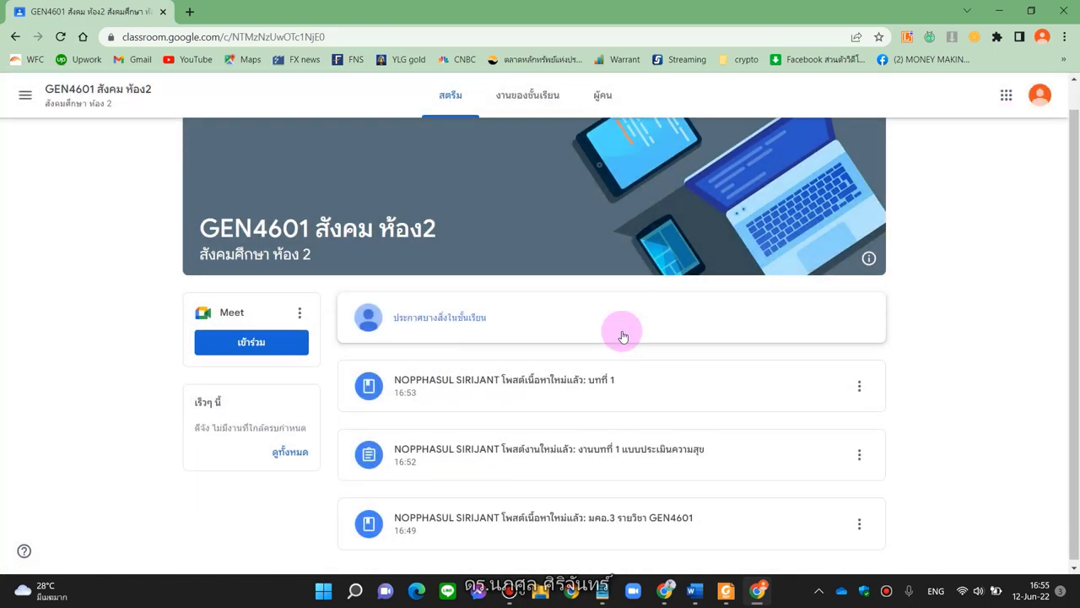
{"action": "scroll", "coordinate": [622, 336], "scroll_direction": "up", "scroll_amount": 1}
{"action": "scroll", "coordinate": [623, 336], "scroll_direction": "down", "scroll_amount": 1}
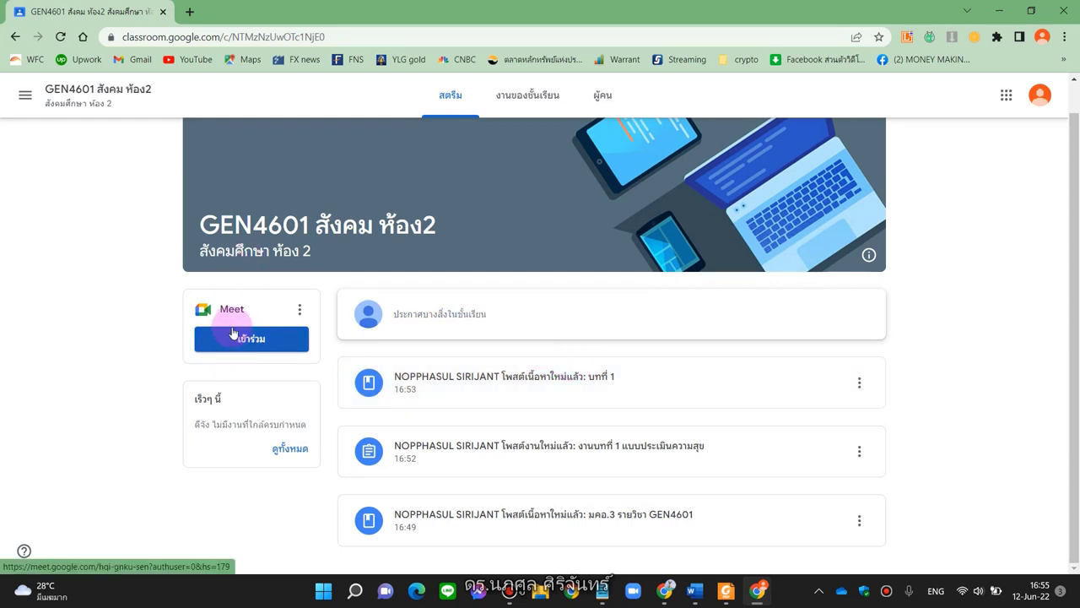
{"action": "left_click", "coordinate": [230, 346]}
{"action": "left_click", "coordinate": [516, 96]}
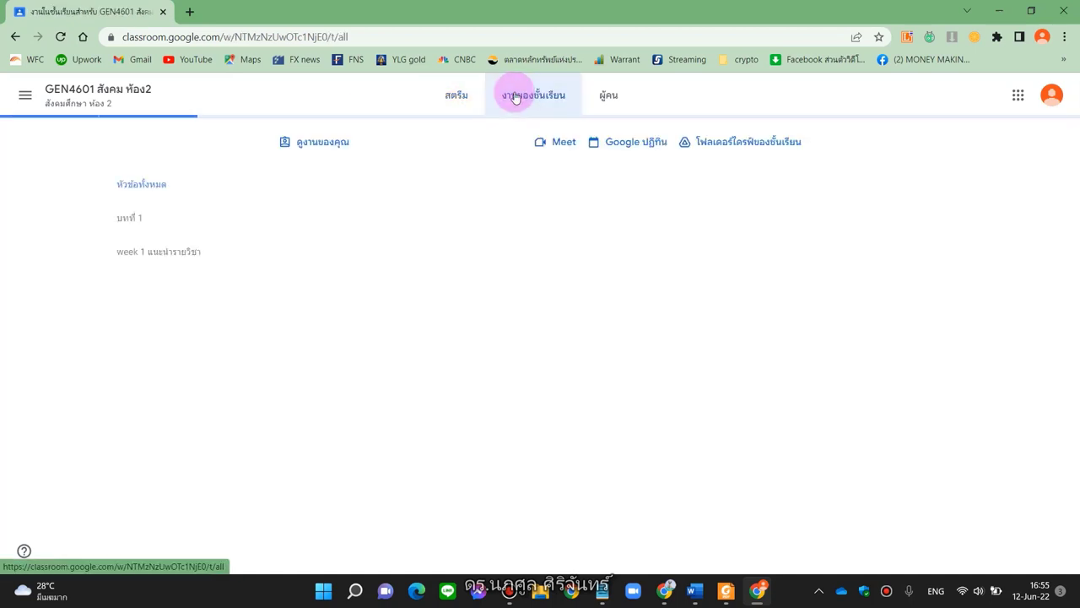
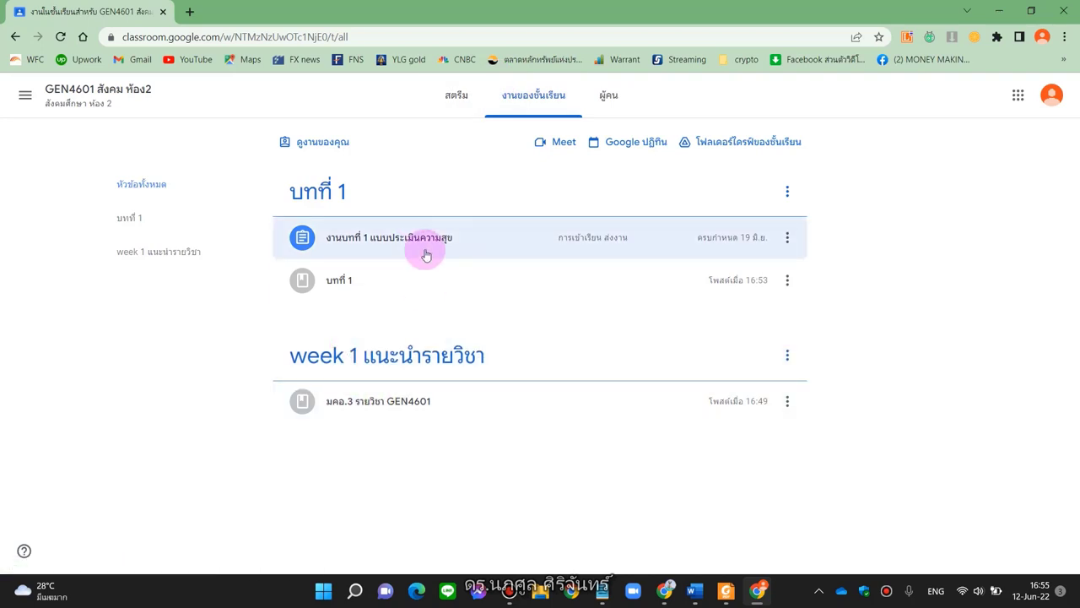
Expand the 'งานบทที่ 1 แบบประเมินความสุข' assignment card to show its instructions and PDF
{"action": "left_click", "coordinate": [400, 410]}
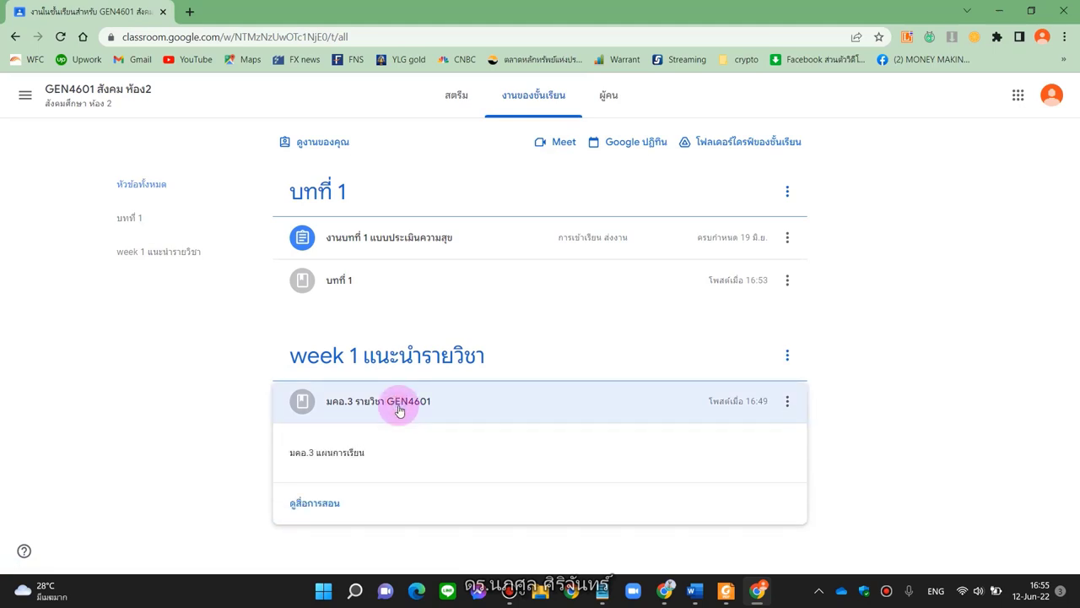
{"action": "left_click", "coordinate": [358, 239]}
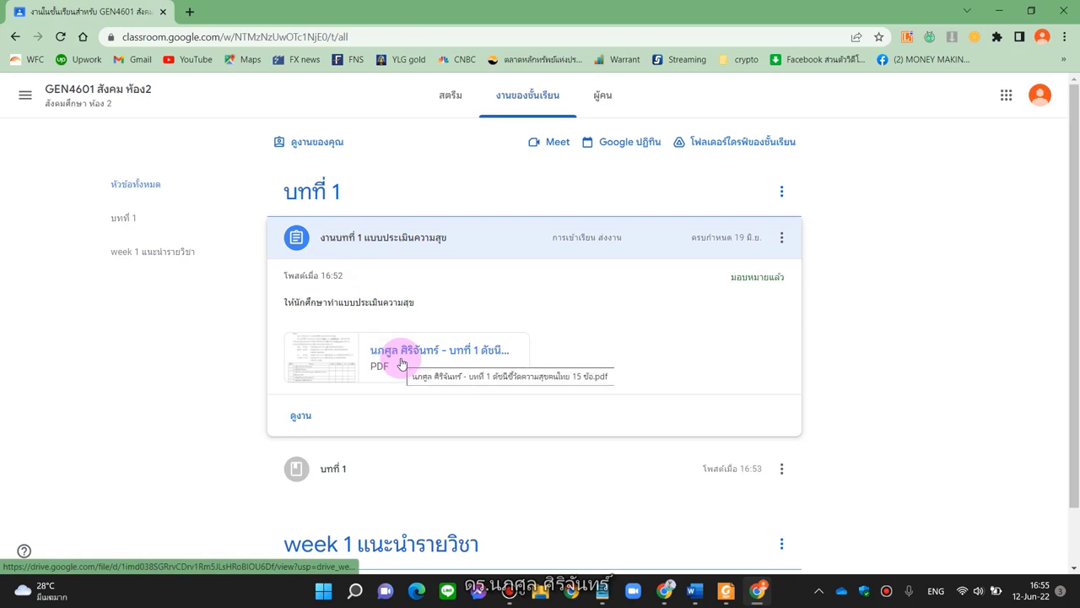
{"action": "scroll", "coordinate": [453, 293], "scroll_direction": "down", "scroll_amount": 1}
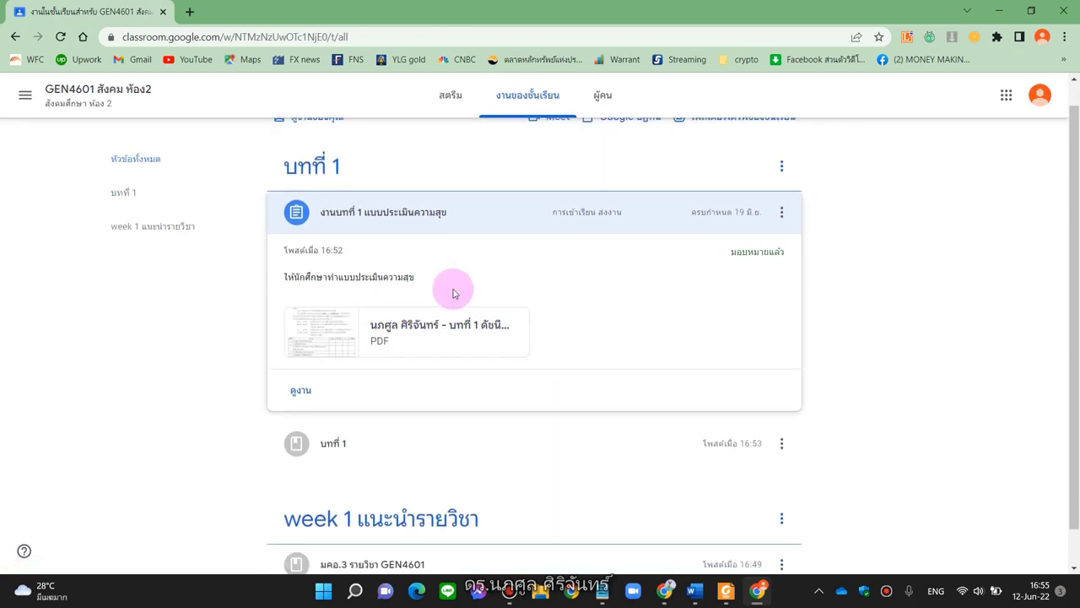
{"action": "scroll", "coordinate": [453, 293], "scroll_direction": "up", "scroll_amount": 1}
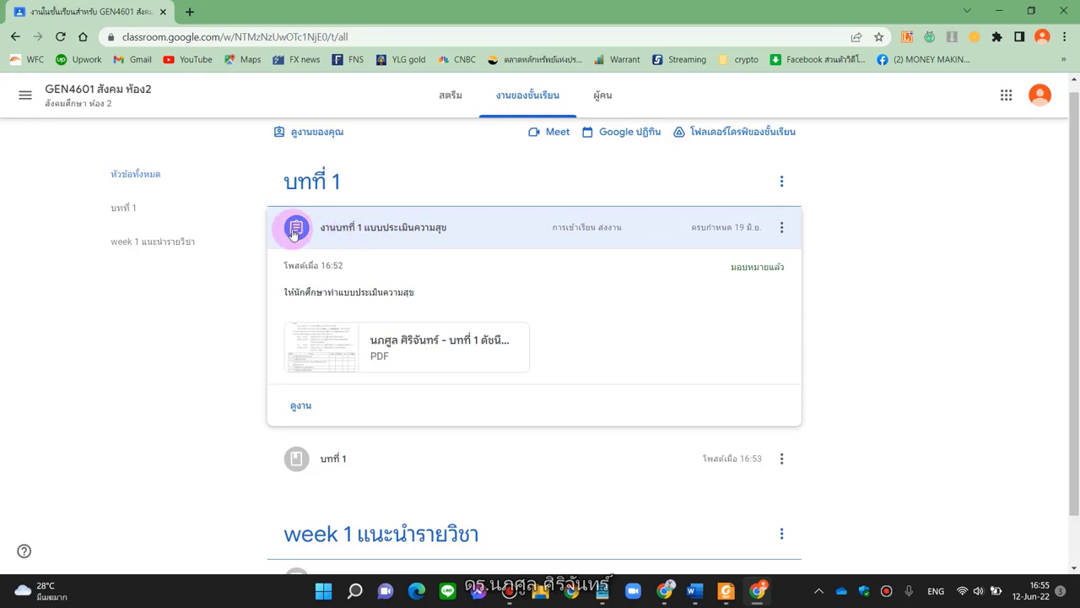
{"action": "left_click", "coordinate": [295, 227]}
{"action": "left_click", "coordinate": [295, 235]}
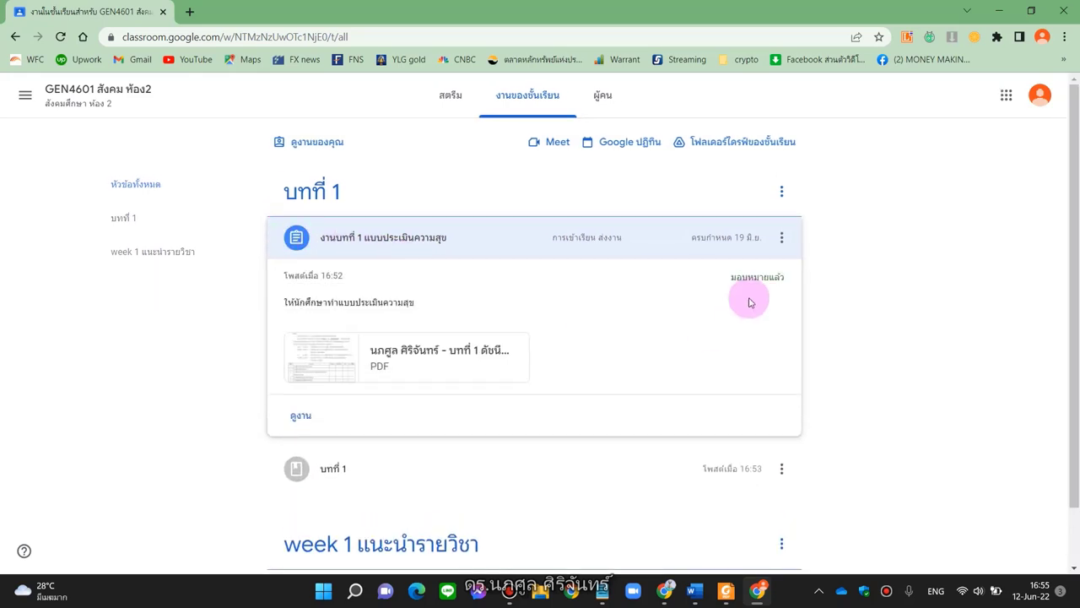
Highlight the assignment's assigned status and description text for emphasis
{"action": "left_click_drag", "start_coordinate": [731, 281], "coordinate": [792, 279]}
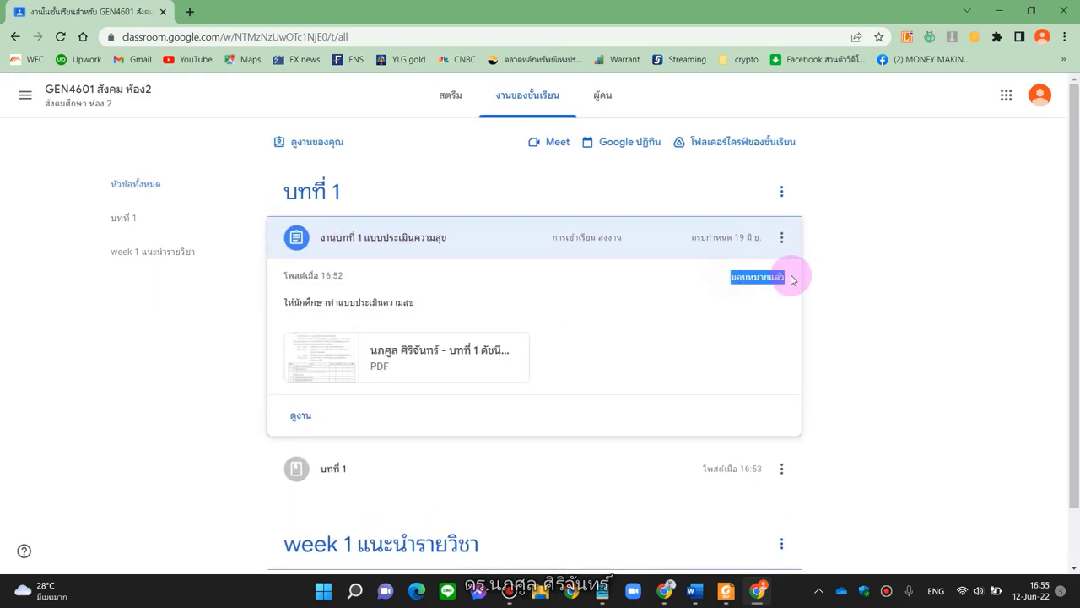
{"action": "left_click", "coordinate": [708, 275]}
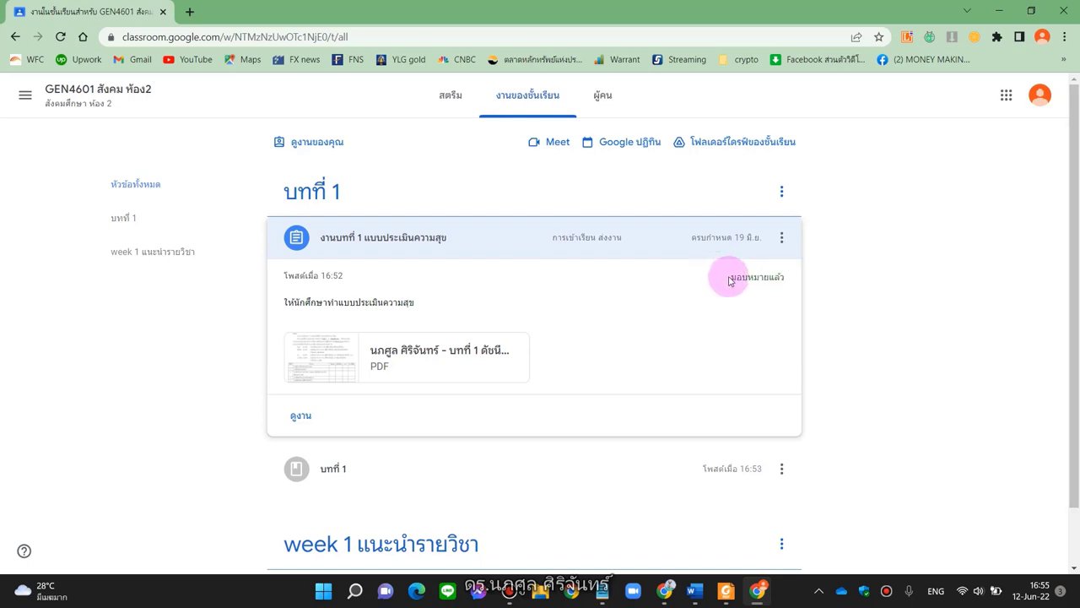
{"action": "left_click_drag", "start_coordinate": [732, 277], "coordinate": [776, 288]}
{"action": "left_click", "coordinate": [778, 290]}
{"action": "left_click_drag", "start_coordinate": [731, 277], "coordinate": [780, 277]}
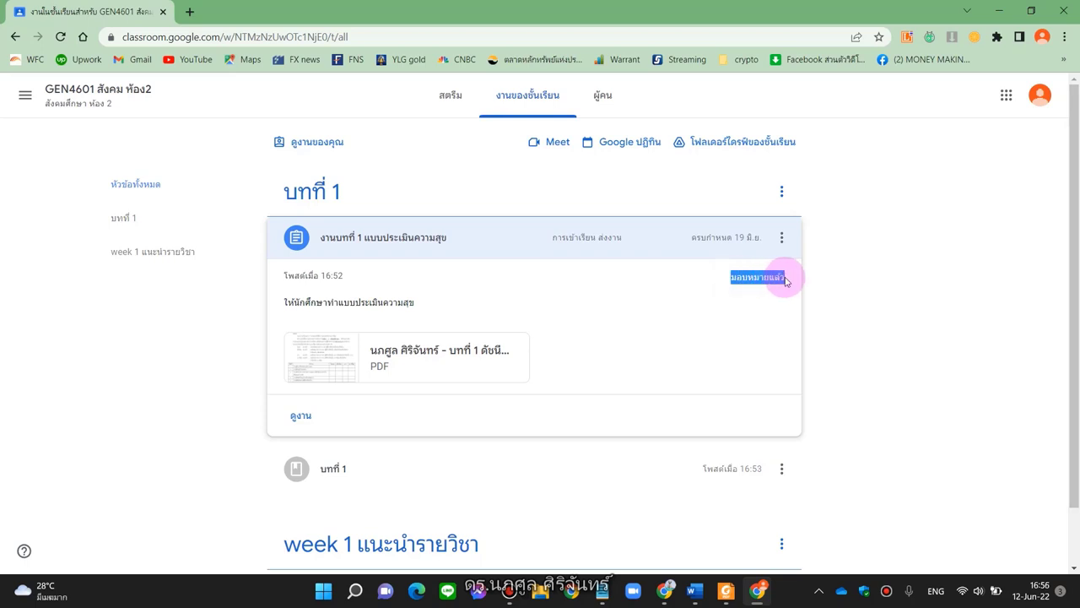
{"action": "left_click", "coordinate": [719, 278]}
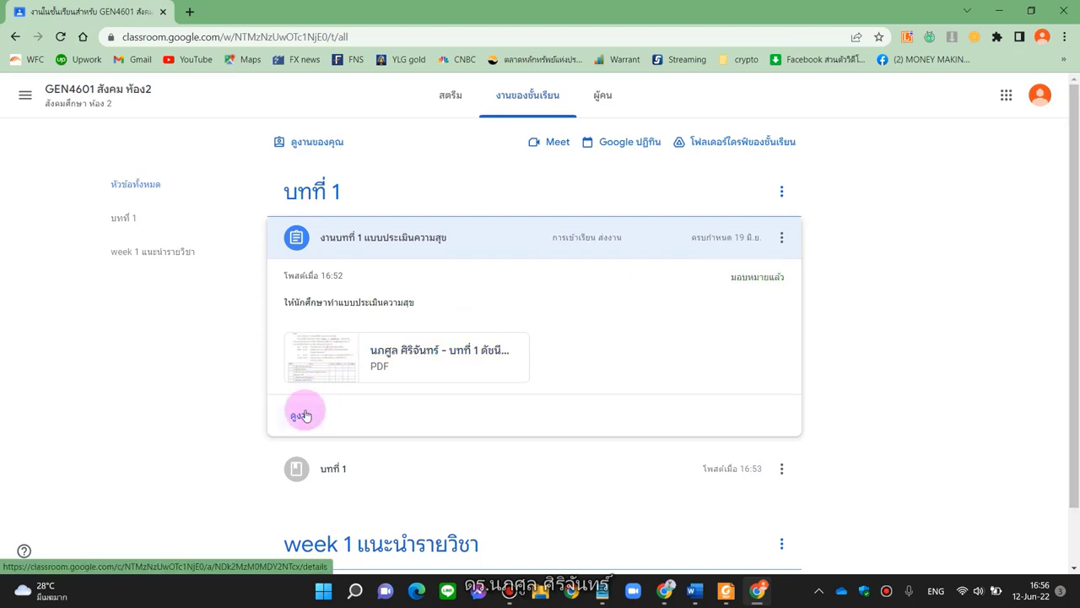
Open the assignment's details page, highlighting its 10 คะแนน value and due date
{"action": "left_click", "coordinate": [306, 413]}
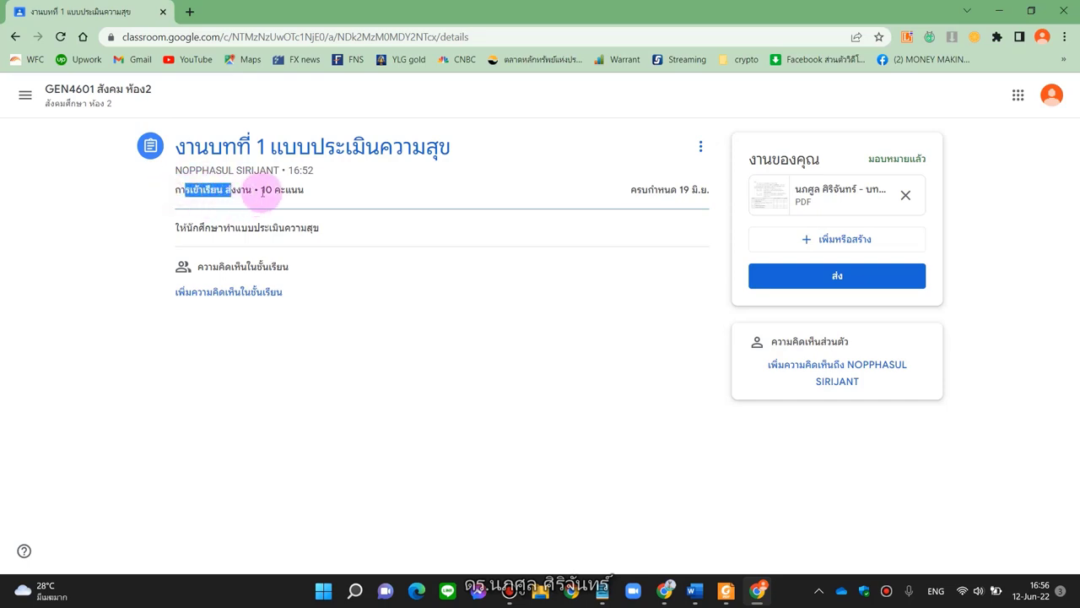
{"action": "left_click_drag", "start_coordinate": [261, 190], "coordinate": [349, 191]}
{"action": "left_click_drag", "start_coordinate": [629, 190], "coordinate": [694, 190]}
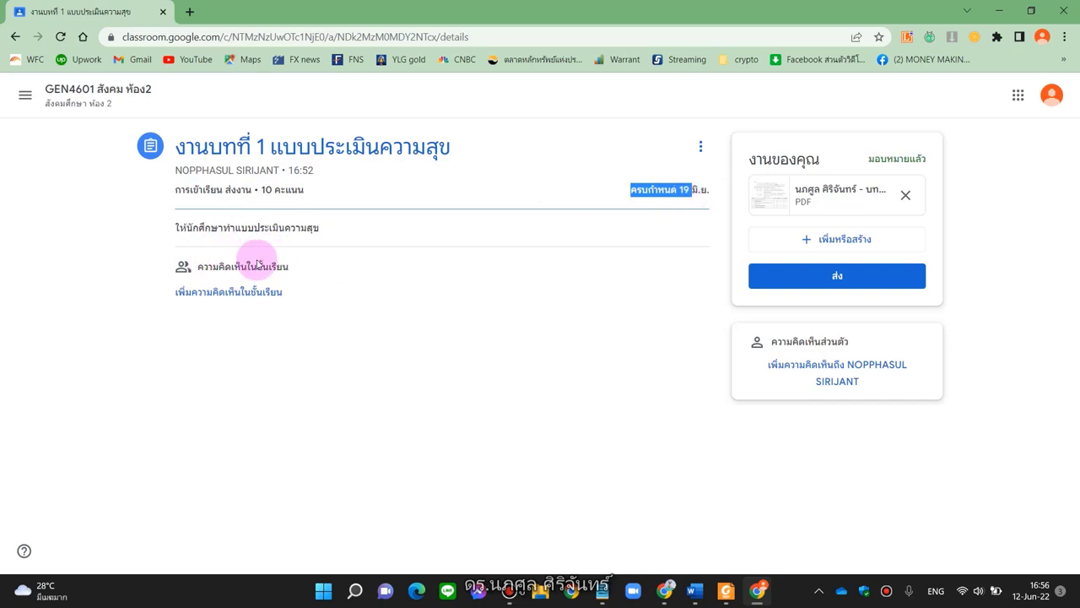
Post the class comment ':)' and send the private comment 'รับทราบครับ'
{"action": "left_click", "coordinate": [205, 308]}
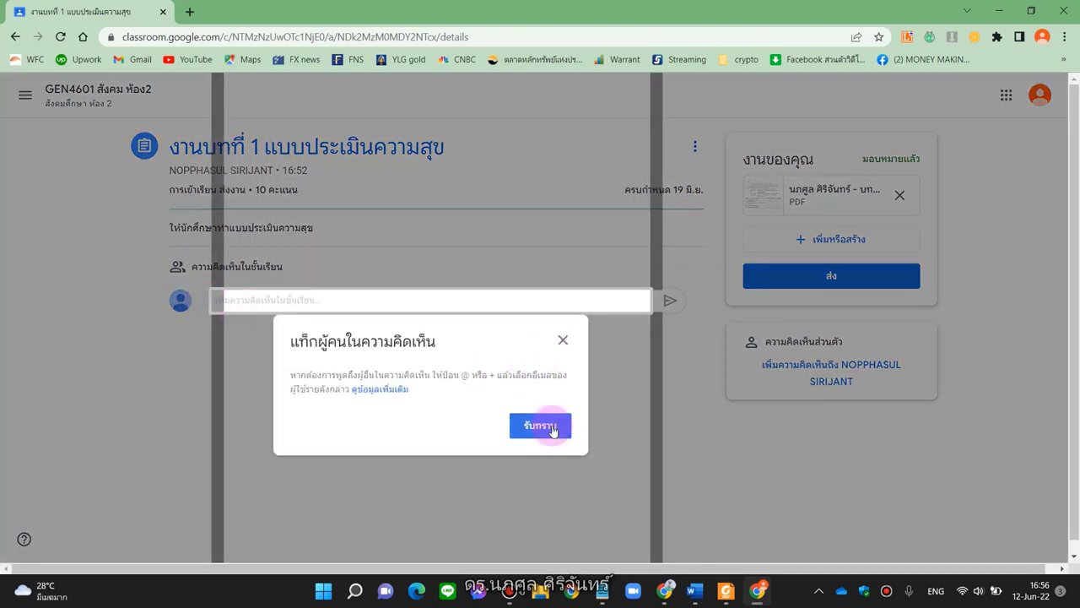
{"action": "left_click", "coordinate": [549, 427]}
{"action": "left_click", "coordinate": [388, 297]}
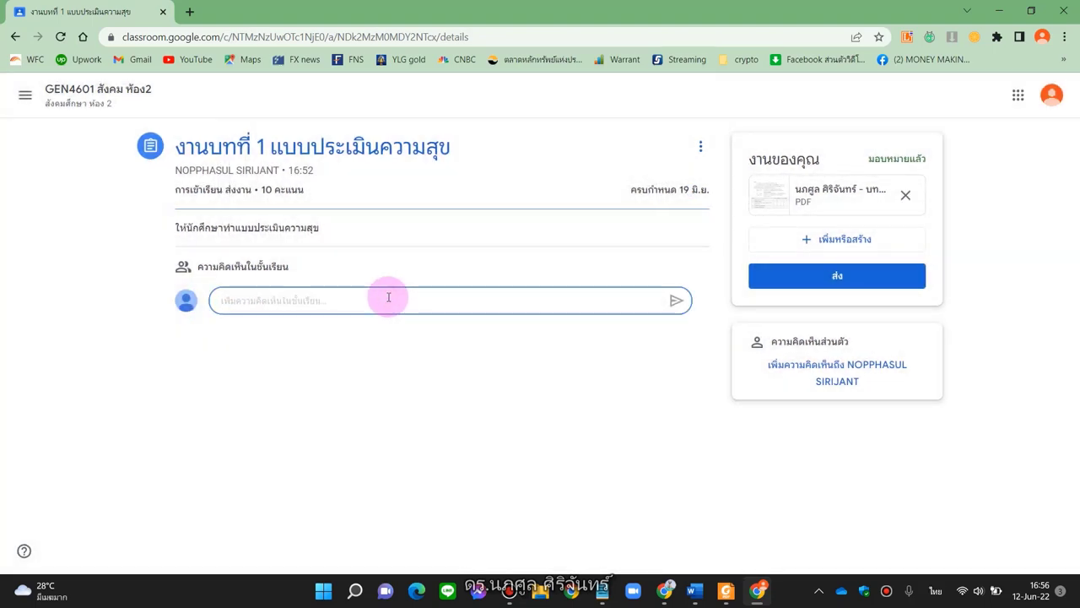
{"action": "type", "text": "ซ"}
{"action": "key", "text": "BackSpace"}
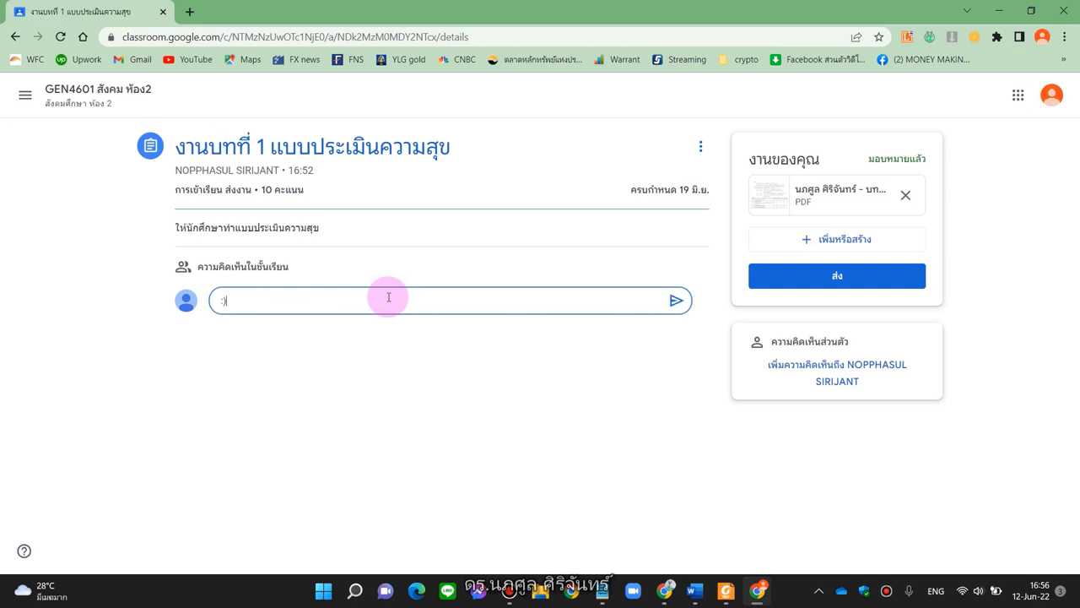
{"action": "left_click", "coordinate": [678, 300]}
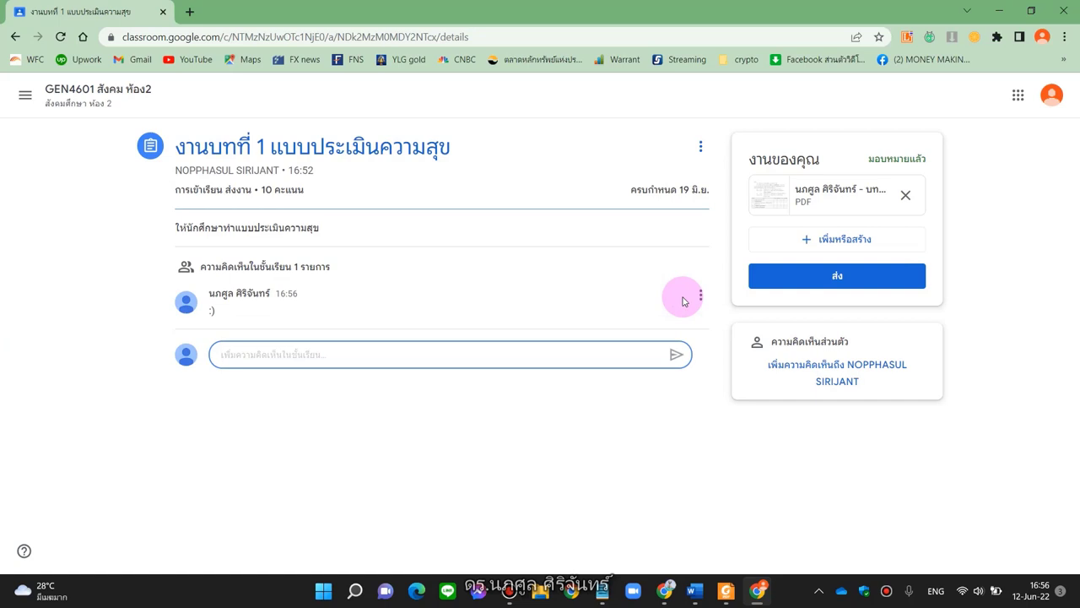
{"action": "left_click", "coordinate": [772, 366]}
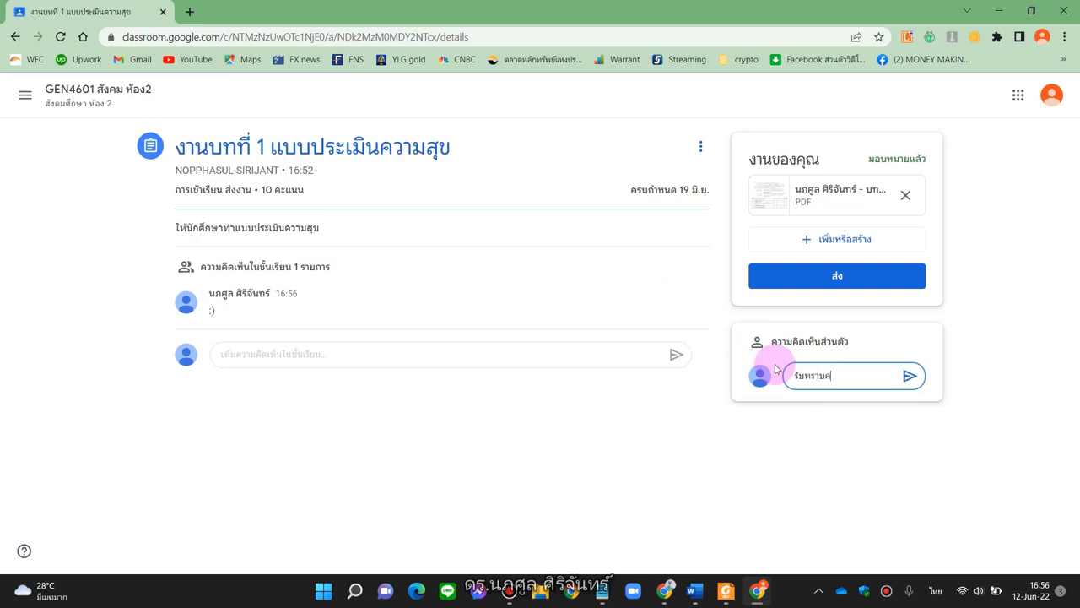
{"action": "left_click", "coordinate": [907, 376]}
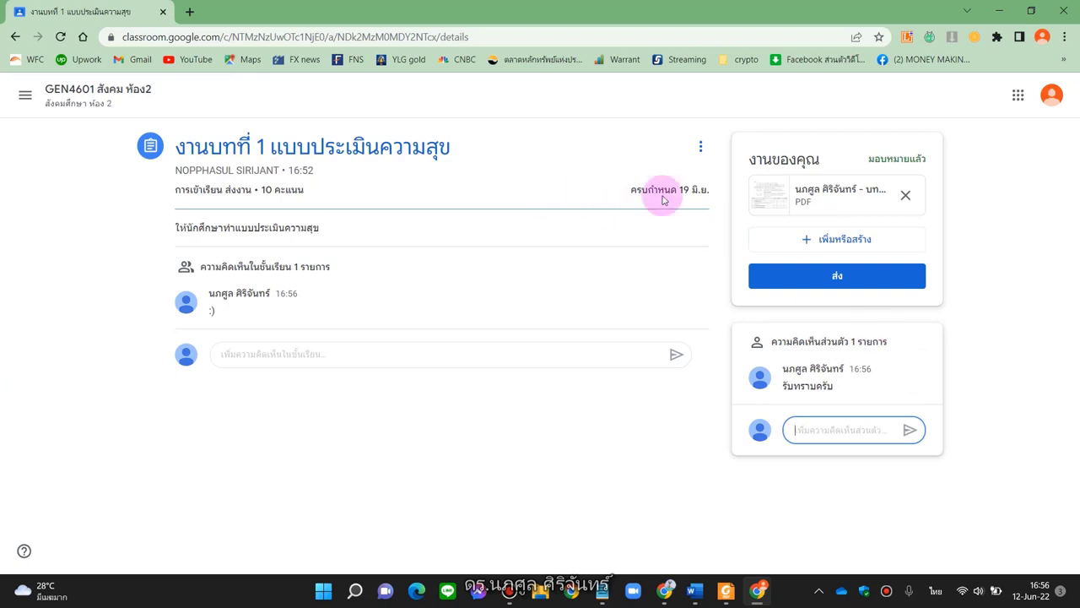
Preview the attached happiness-index PDF and open it with Google Docs
{"action": "left_click", "coordinate": [778, 192]}
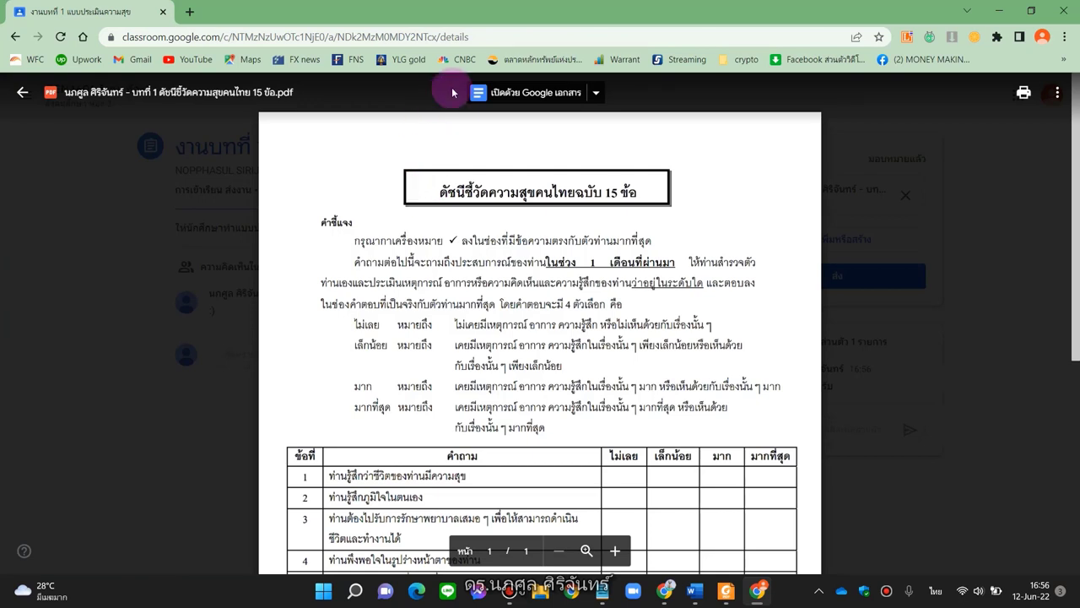
{"action": "left_click", "coordinate": [525, 93]}
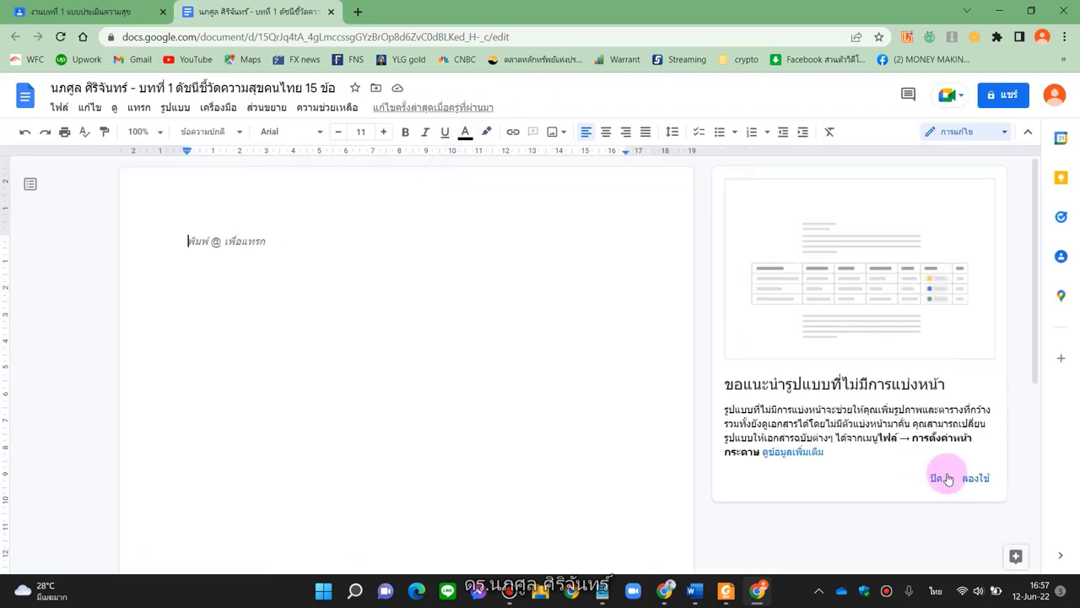
Back on the Classroom preview, list other apps for the PDF: Lumin PDF, DocHub, PDF Mergy
{"action": "left_click", "coordinate": [935, 479]}
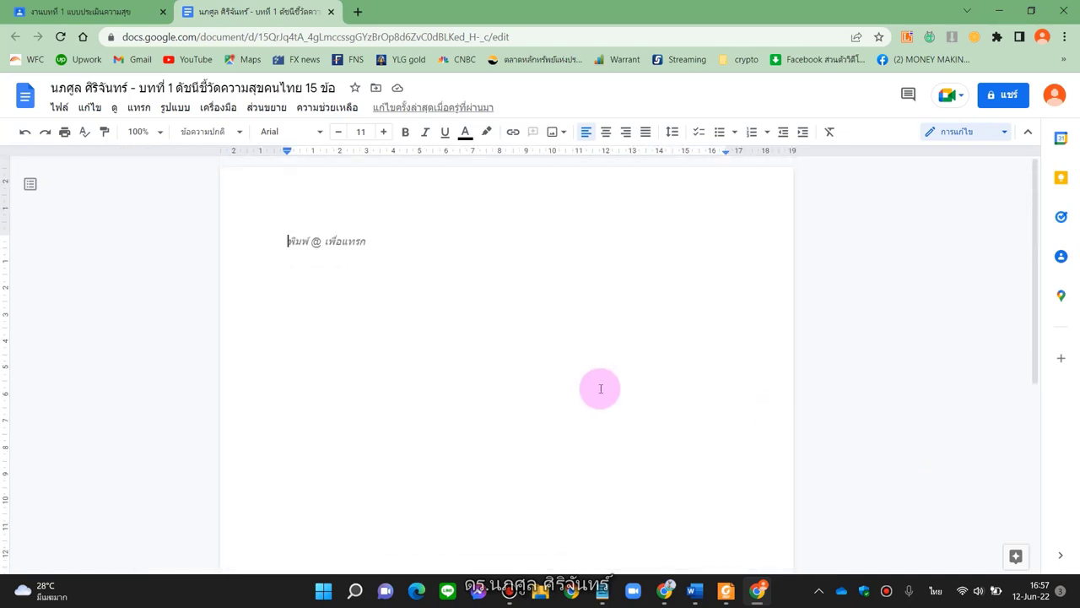
{"action": "left_click", "coordinate": [97, 13]}
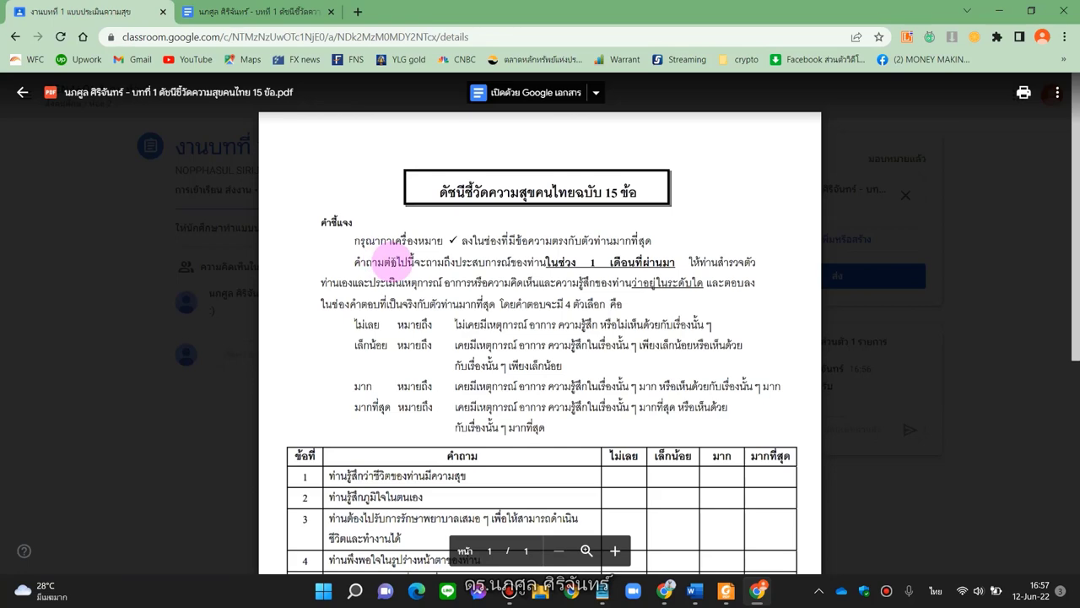
{"action": "scroll", "coordinate": [384, 257], "scroll_direction": "down", "scroll_amount": 2}
{"action": "scroll", "coordinate": [396, 258], "scroll_direction": "up", "scroll_amount": 2}
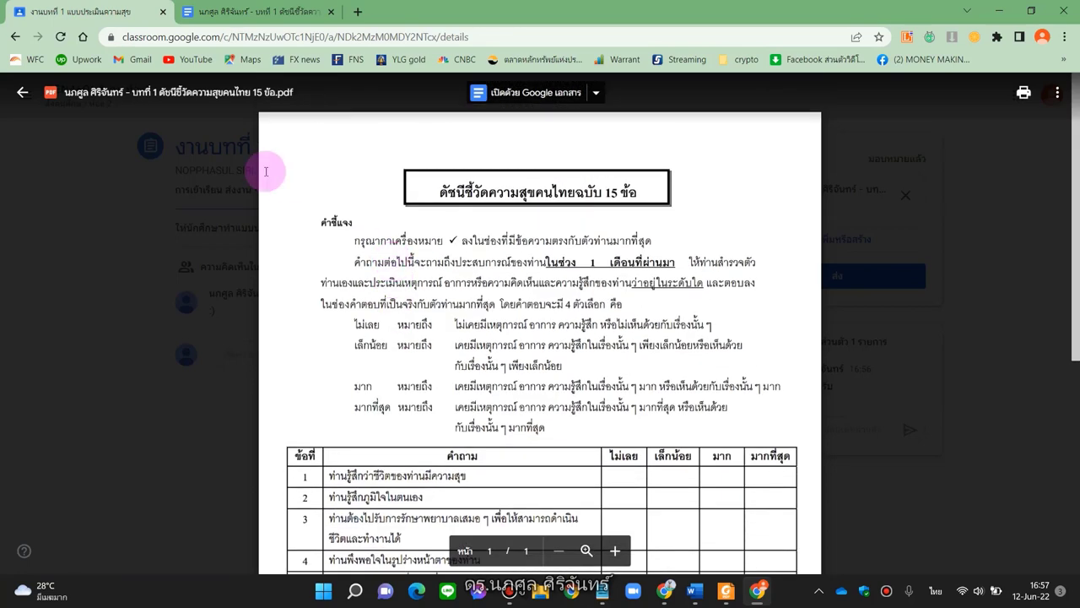
{"action": "left_click", "coordinate": [258, 7]}
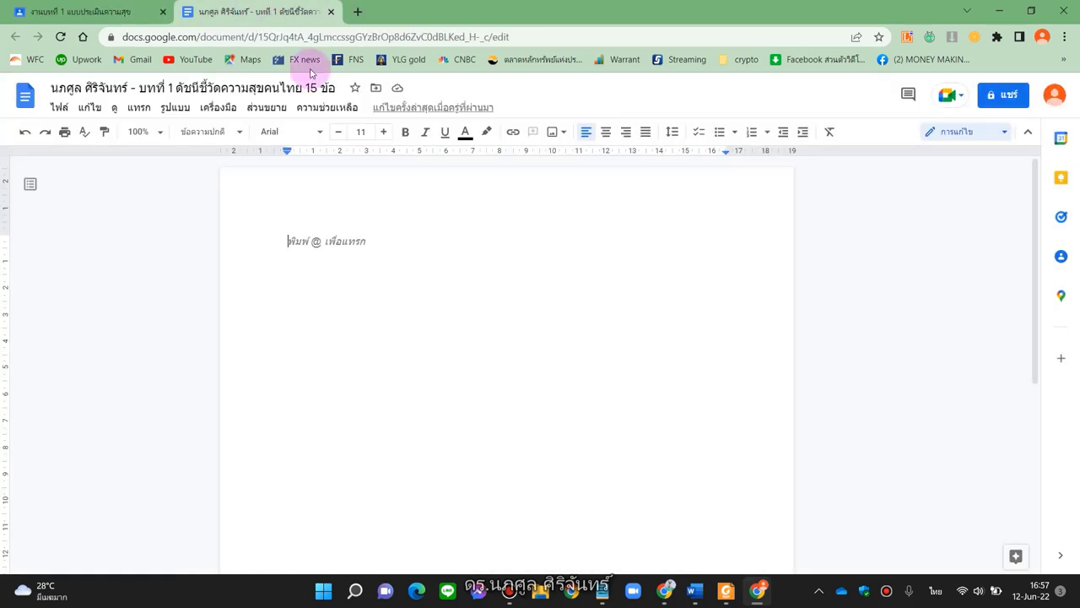
{"action": "left_click", "coordinate": [51, 6]}
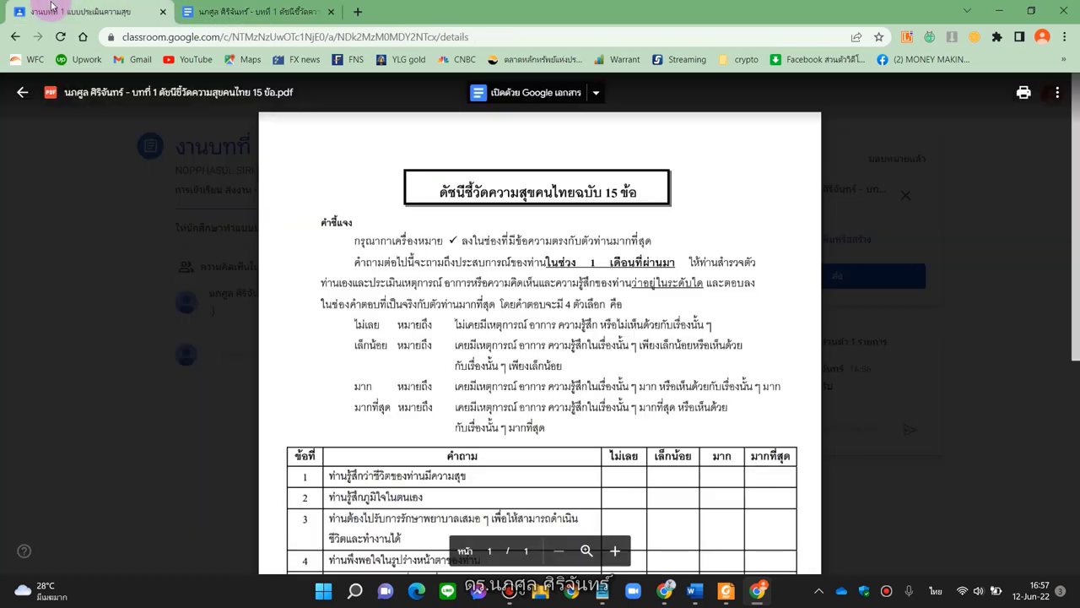
{"action": "left_click", "coordinate": [595, 93]}
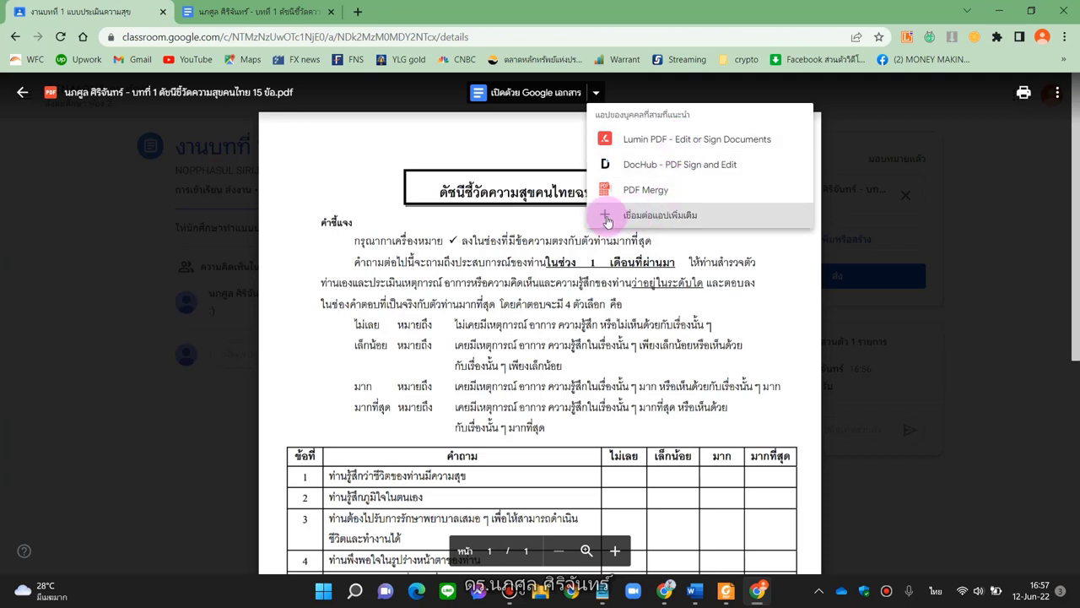
Open the happiness-index PDF in Google Drive's viewer and download a copy
{"action": "left_click", "coordinate": [950, 245]}
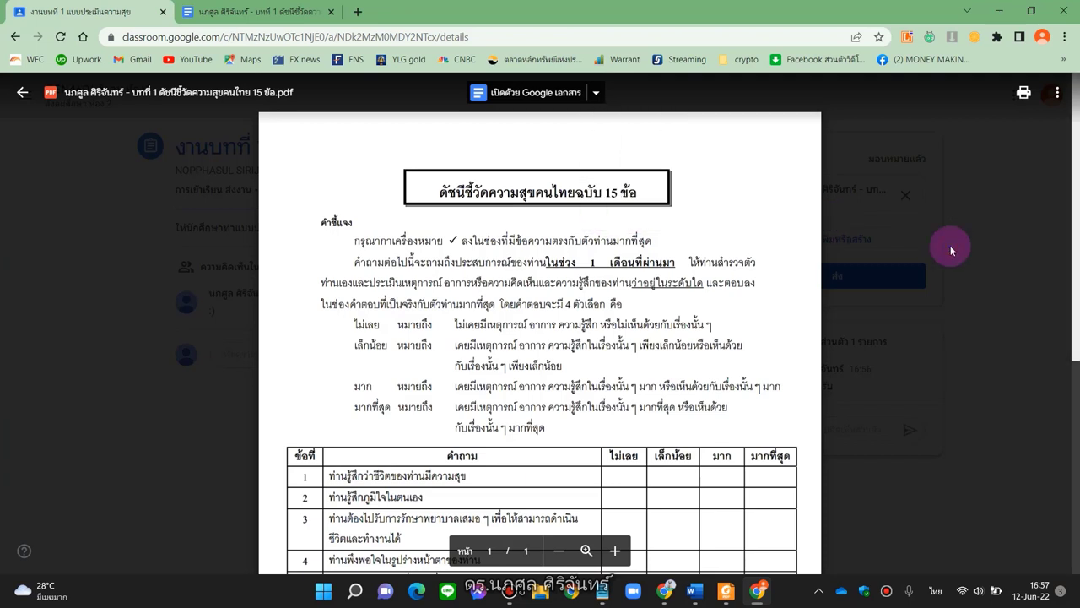
{"action": "left_click", "coordinate": [1058, 93]}
{"action": "left_click", "coordinate": [953, 159]}
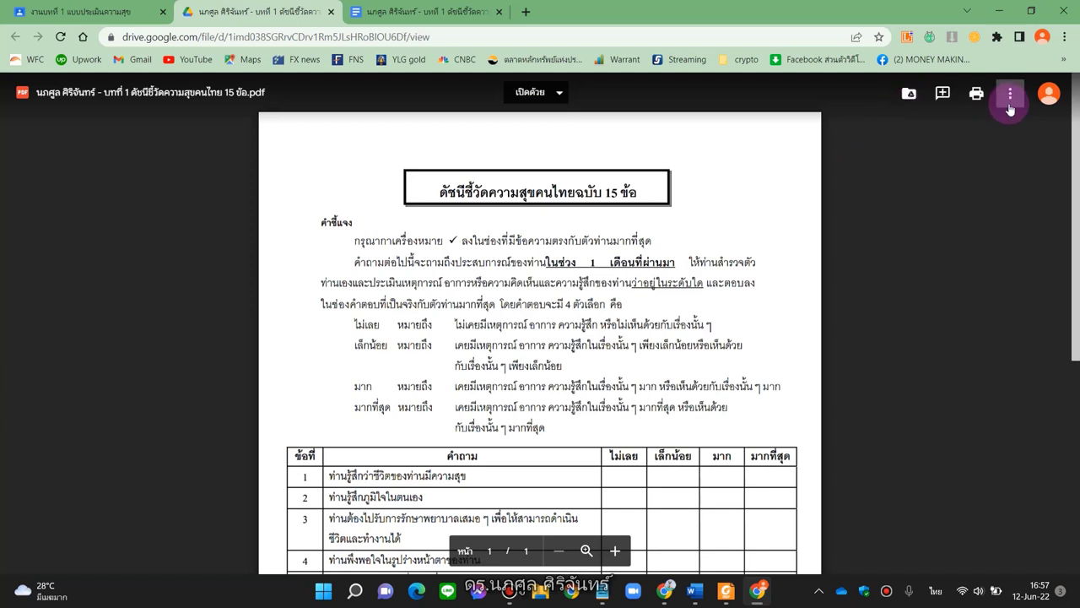
{"action": "left_click", "coordinate": [1010, 94]}
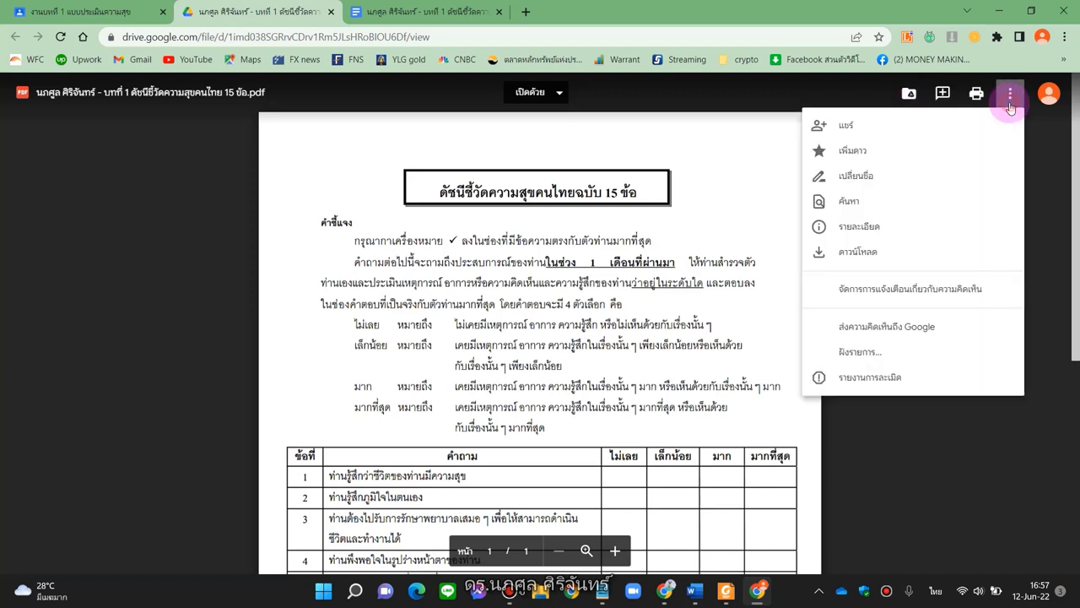
{"action": "left_click", "coordinate": [837, 253]}
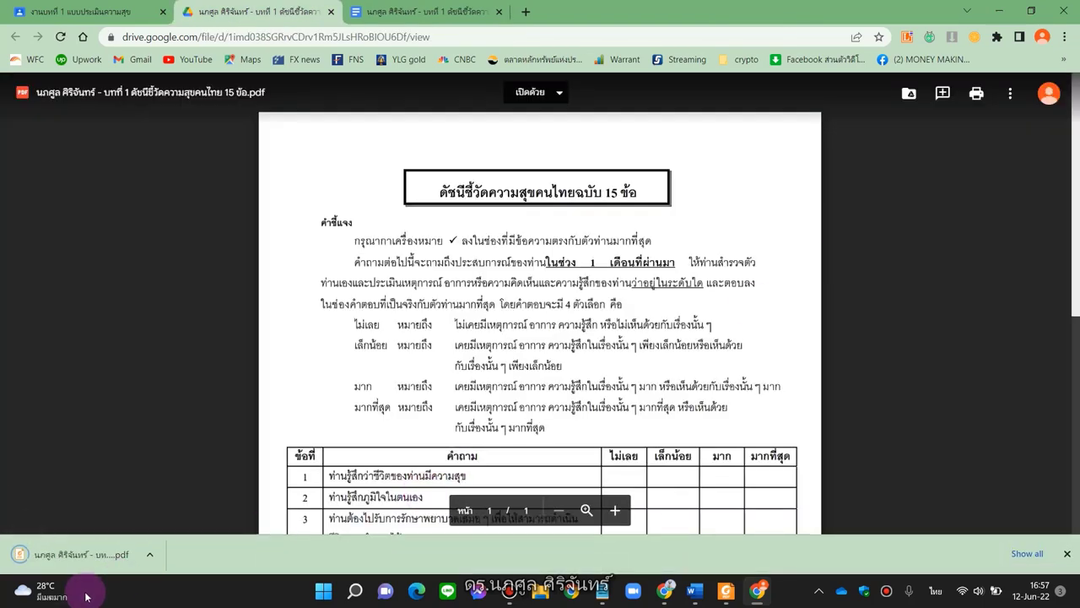
Review the downloaded PDF's 15-question table, then close it and return to Classroom
{"action": "left_click", "coordinate": [77, 567]}
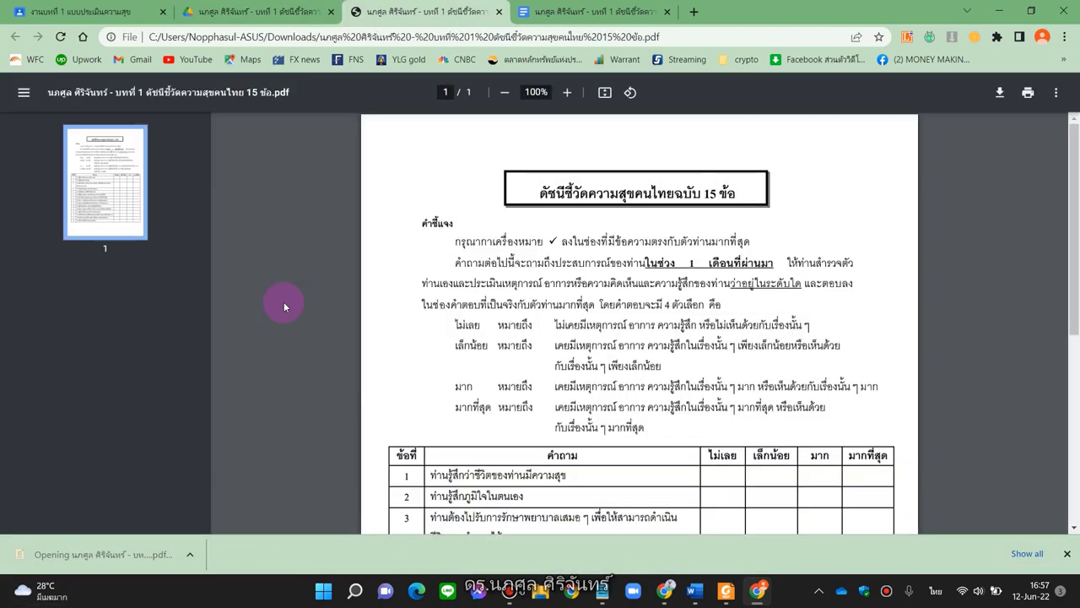
{"action": "scroll", "coordinate": [599, 390], "scroll_direction": "down", "scroll_amount": 4}
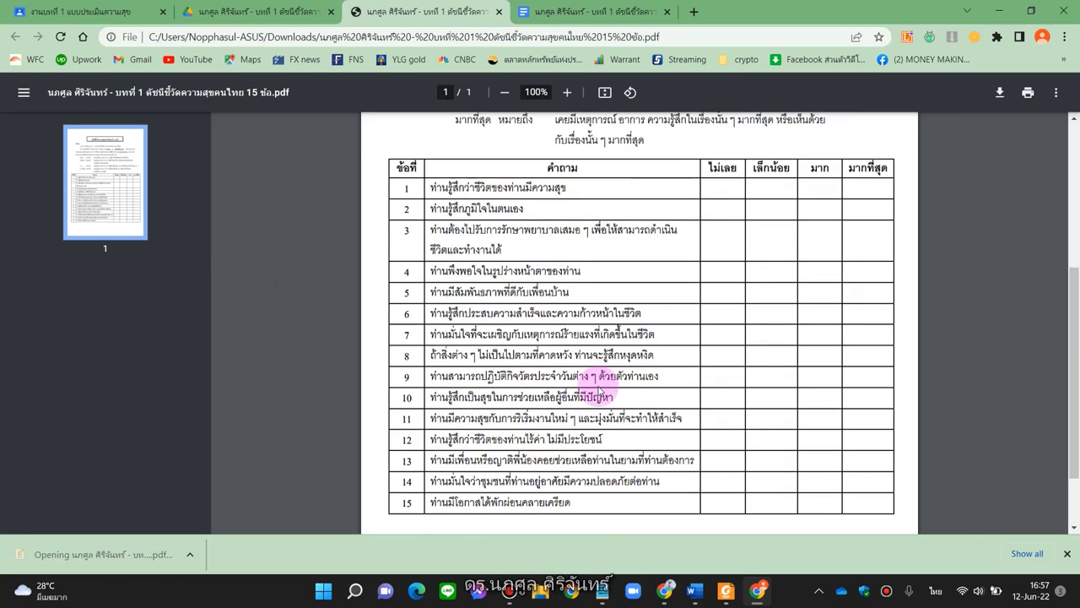
{"action": "scroll", "coordinate": [599, 390], "scroll_direction": "up", "scroll_amount": 1}
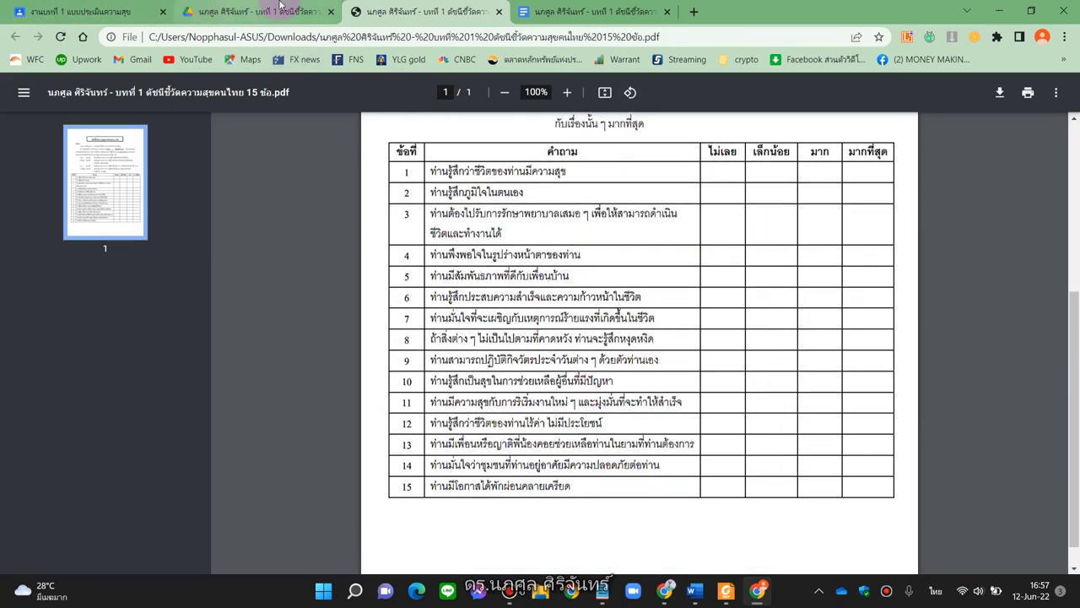
{"action": "left_click", "coordinate": [499, 12]}
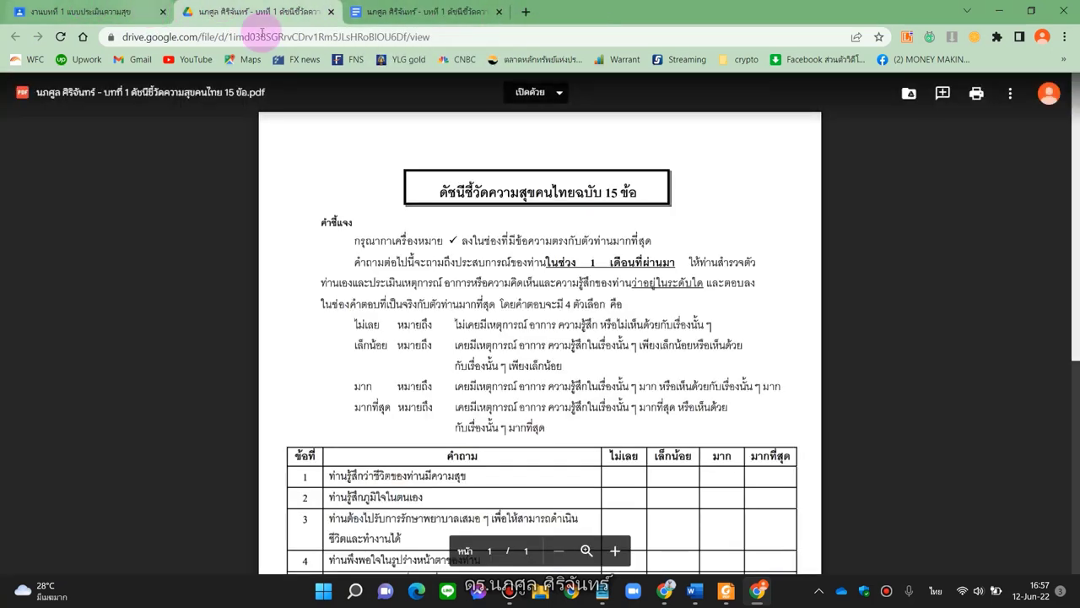
{"action": "left_click", "coordinate": [90, 12]}
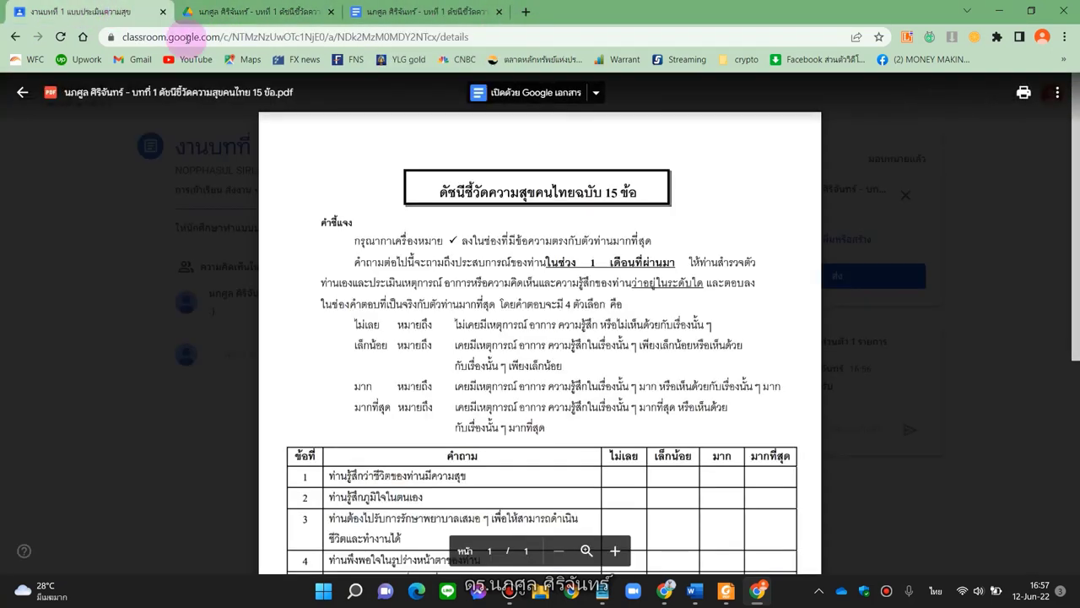
Upload the happiness-index PDF from the computer as a second attachment via Google ไดรฟ์
{"action": "left_click", "coordinate": [27, 93]}
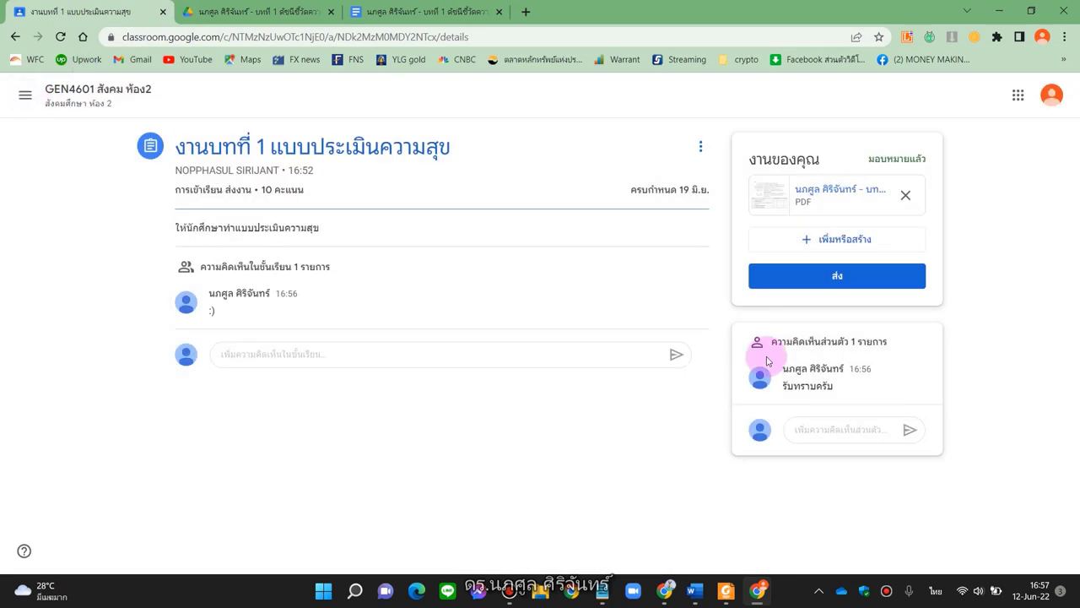
{"action": "left_click", "coordinate": [851, 243]}
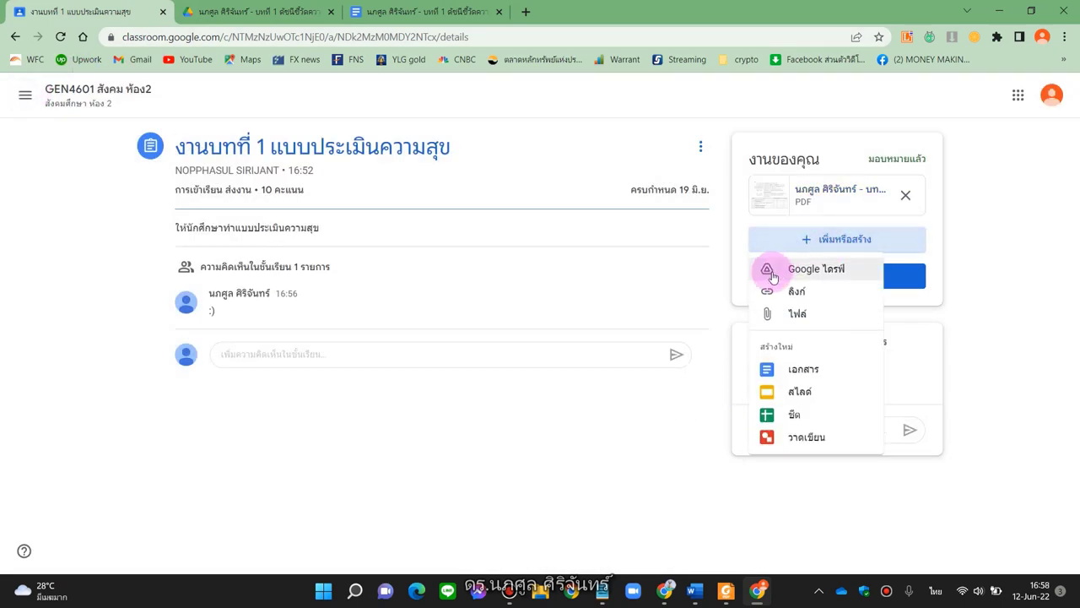
{"action": "left_click", "coordinate": [807, 271]}
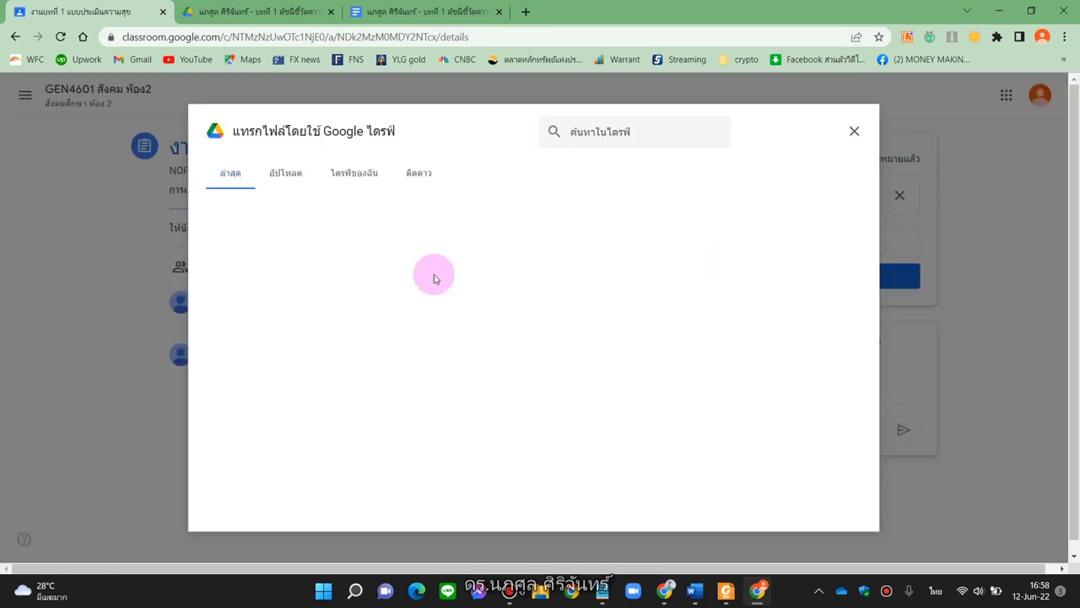
{"action": "left_click", "coordinate": [291, 177]}
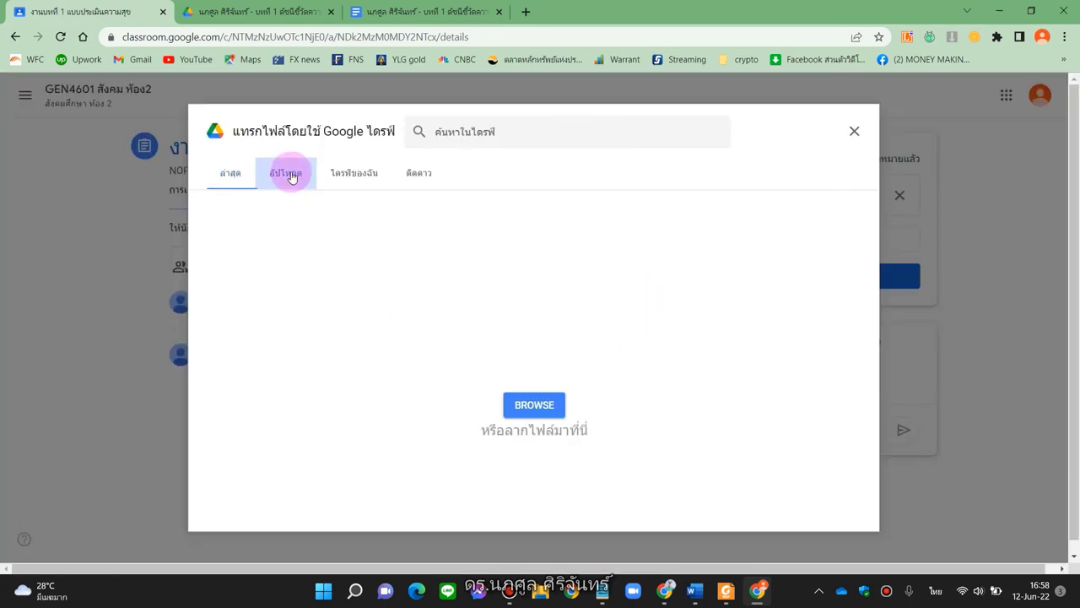
{"action": "left_click", "coordinate": [517, 409]}
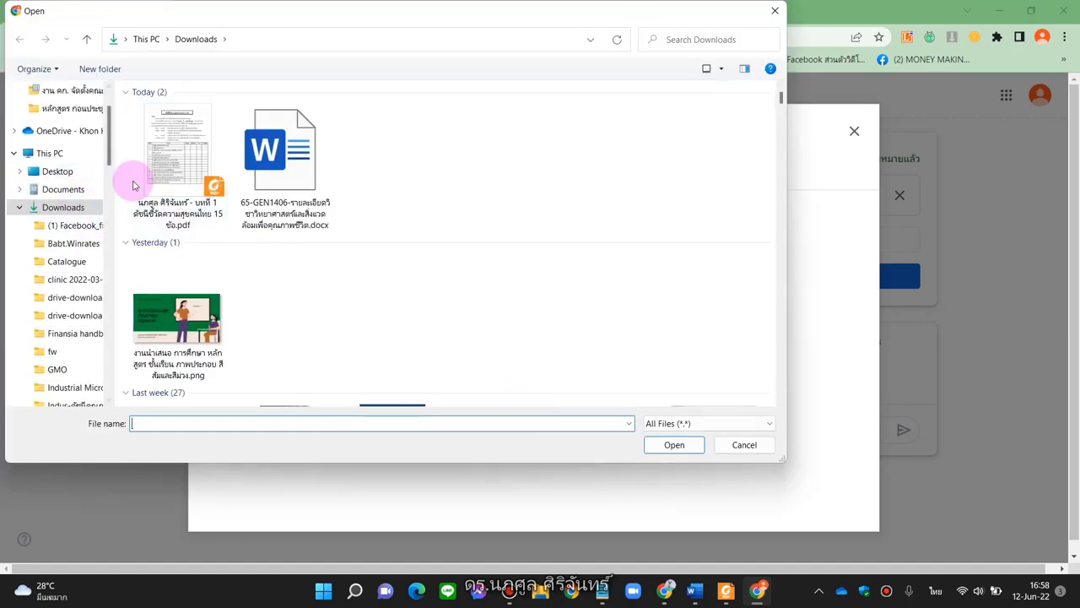
{"action": "double_click", "coordinate": [150, 182]}
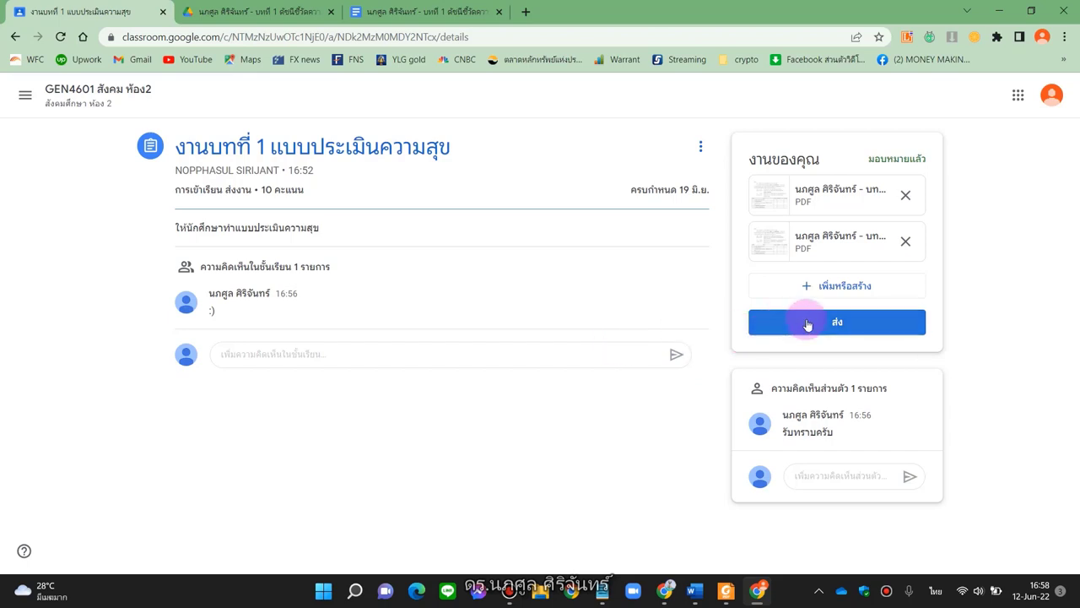
Turn in the assignment with both PDFs and go to the GEN4601 class stream
{"action": "left_click", "coordinate": [837, 321]}
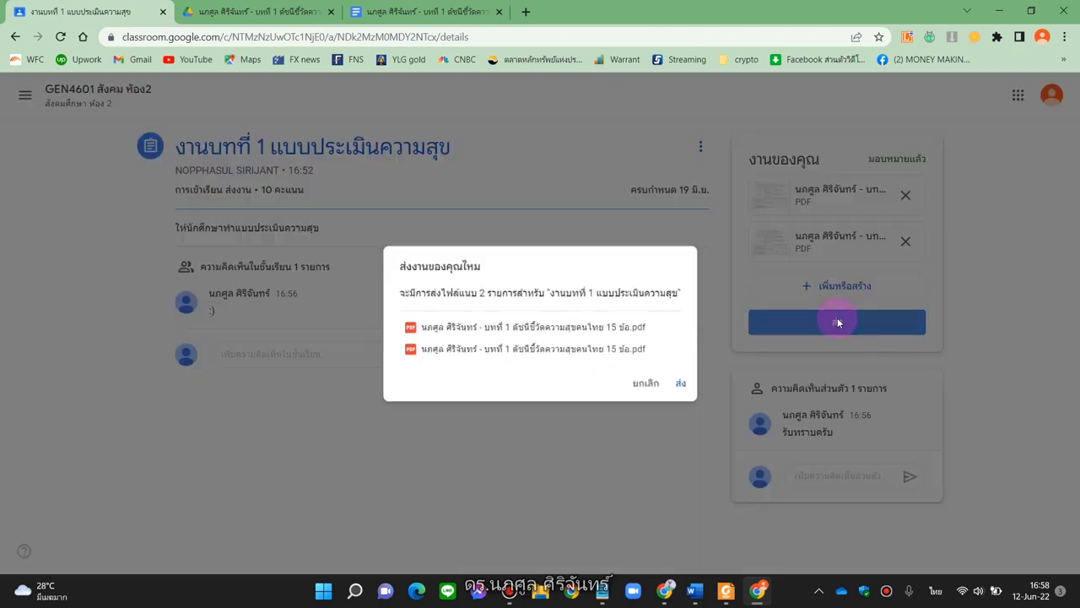
{"action": "left_click", "coordinate": [682, 384]}
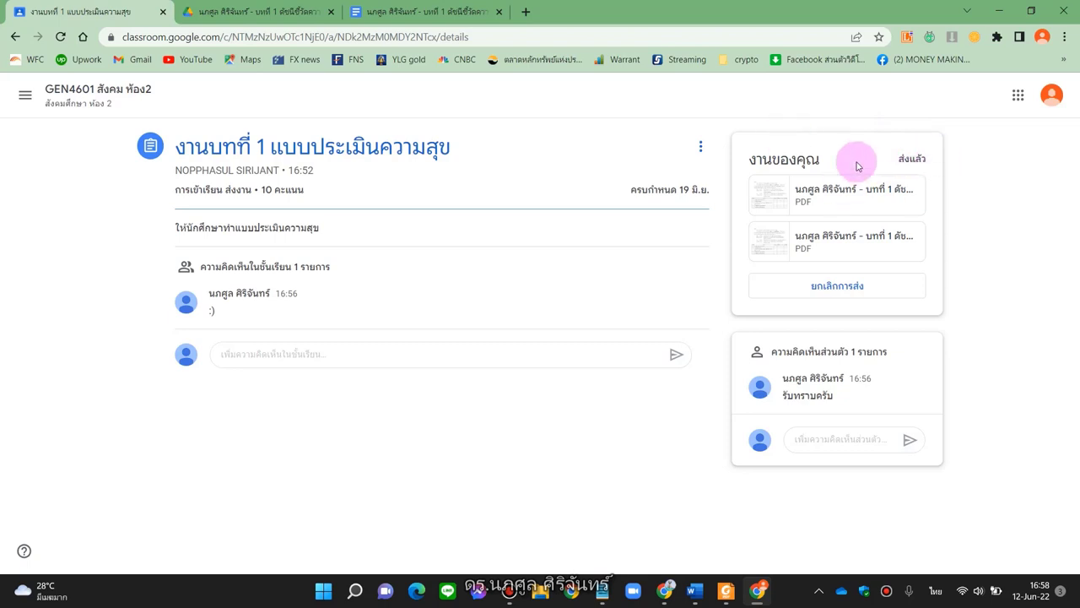
{"action": "left_click", "coordinate": [59, 91]}
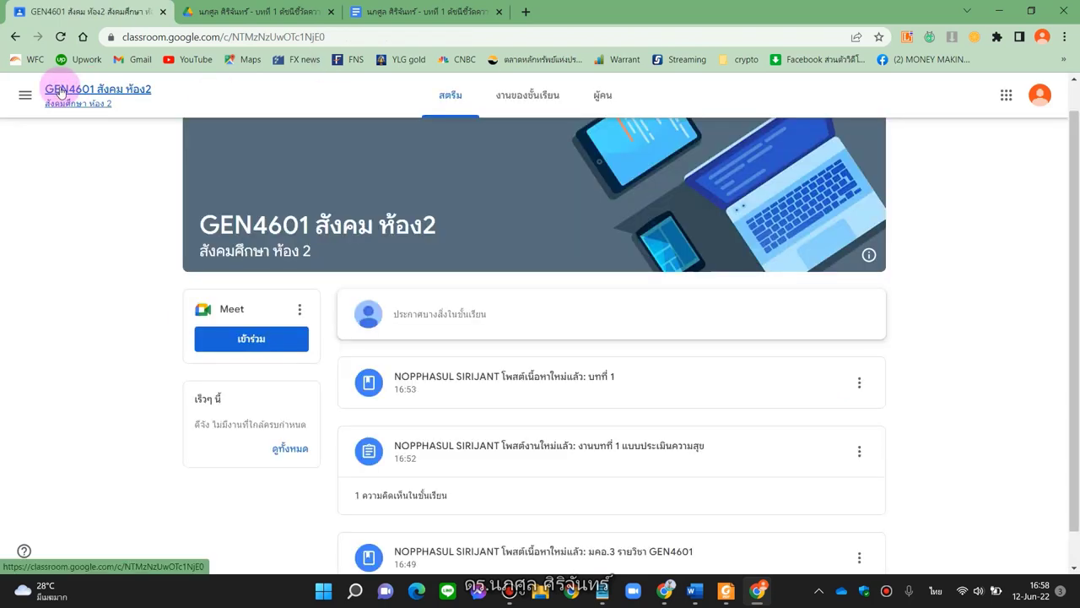
Check the assignment shows turned in on งานของชั้นเรียน, then switch to the teacher's window
{"action": "left_click", "coordinate": [530, 114]}
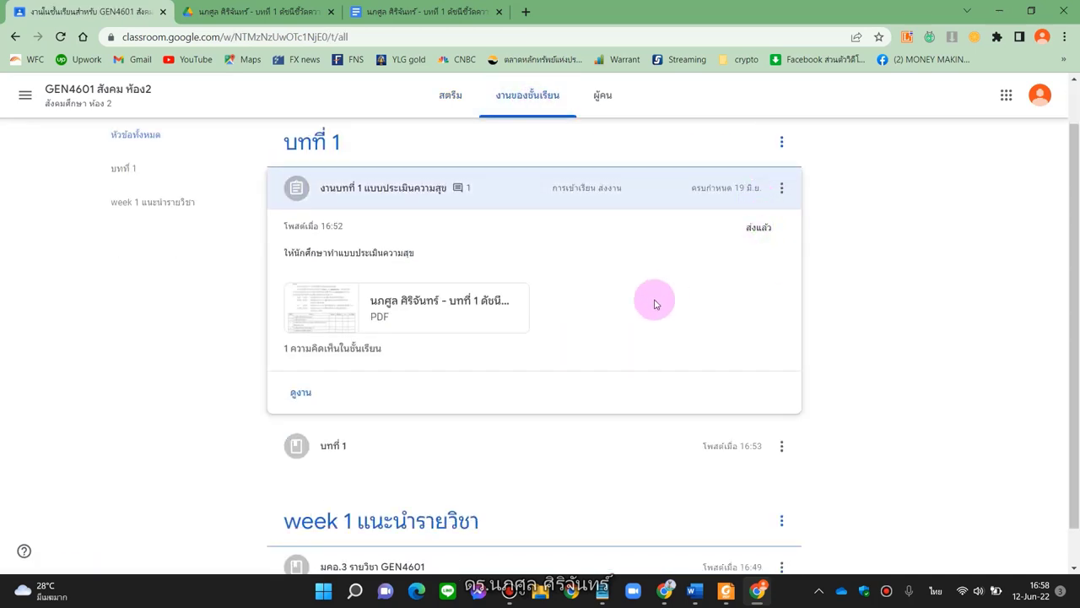
{"action": "mouse_move", "coordinate": [767, 594]}
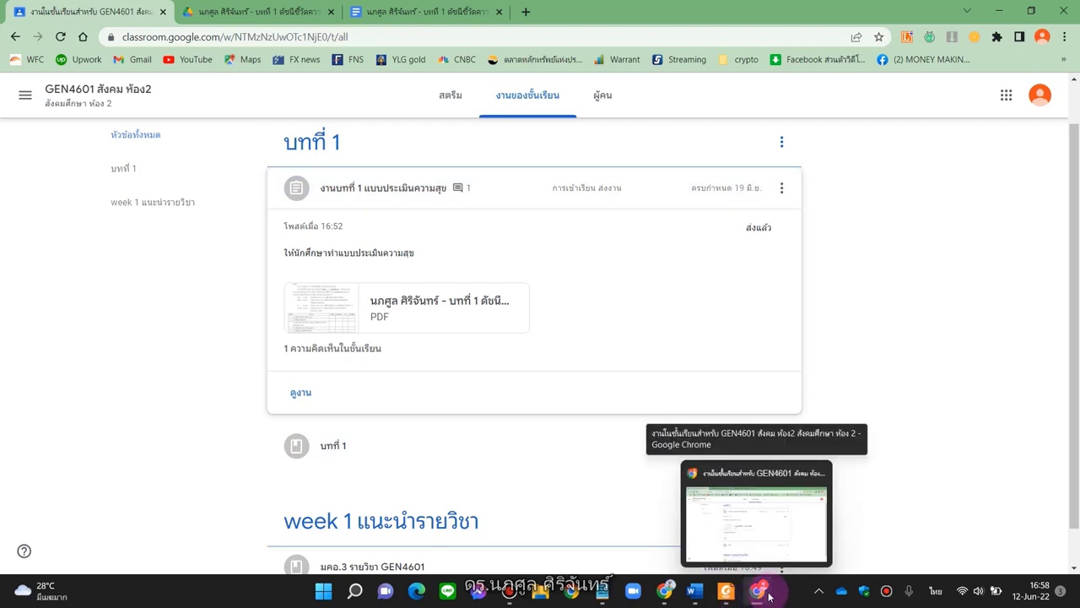
{"action": "left_click", "coordinate": [667, 595]}
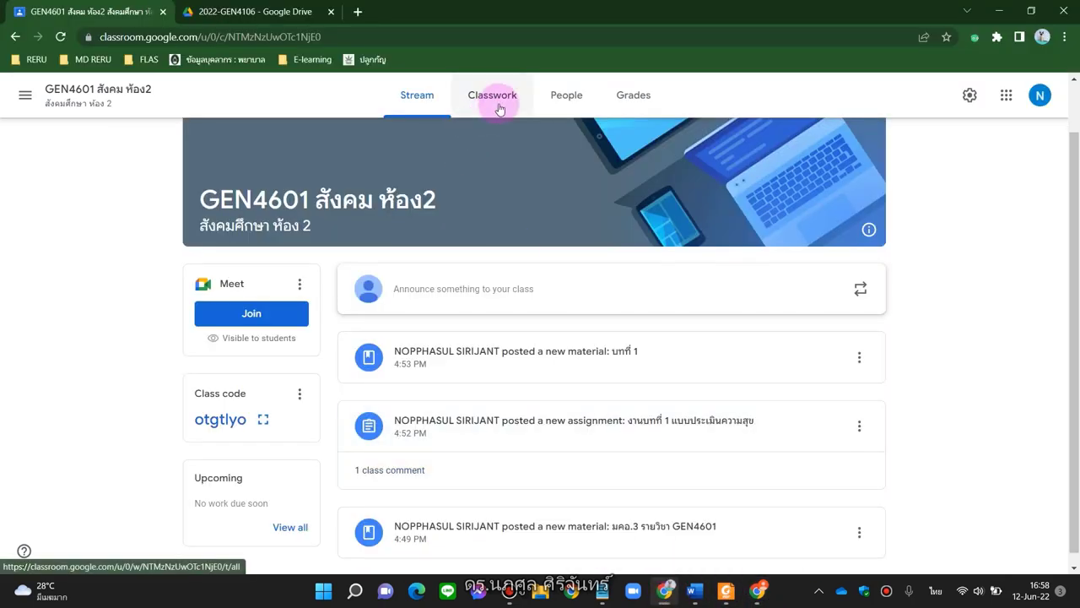
As teacher, open the student's turned-in submission and its first PDF in the grading view
{"action": "left_click", "coordinate": [498, 108]}
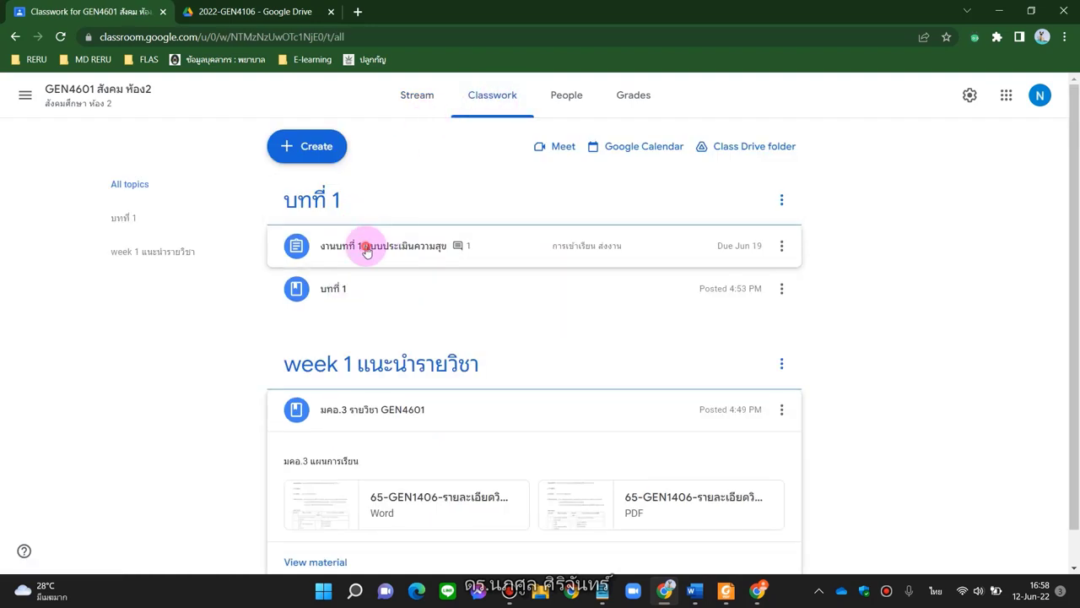
{"action": "left_click", "coordinate": [363, 246]}
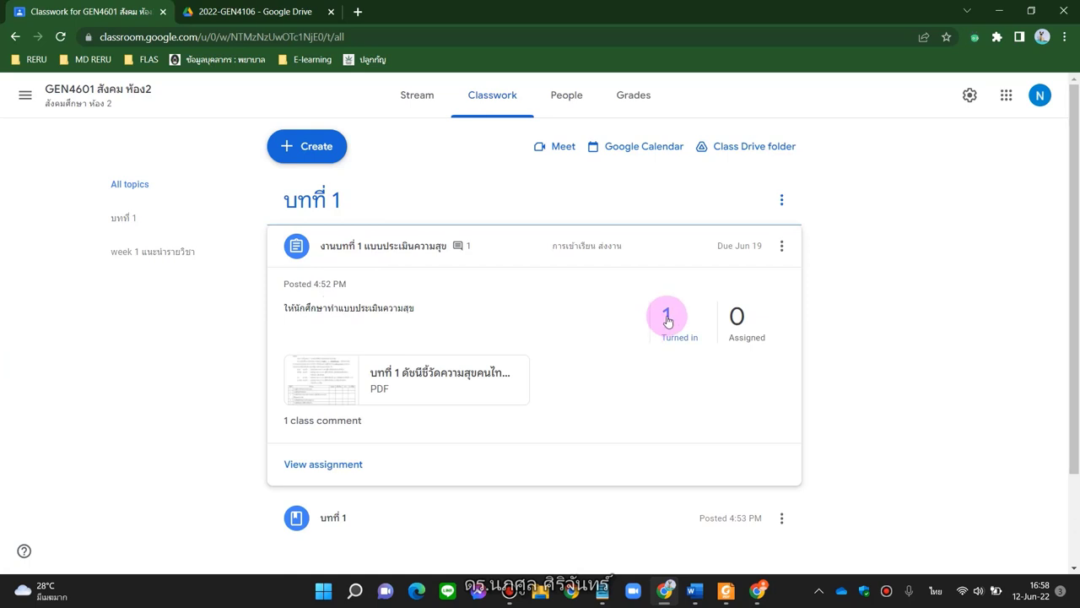
{"action": "left_click", "coordinate": [663, 317]}
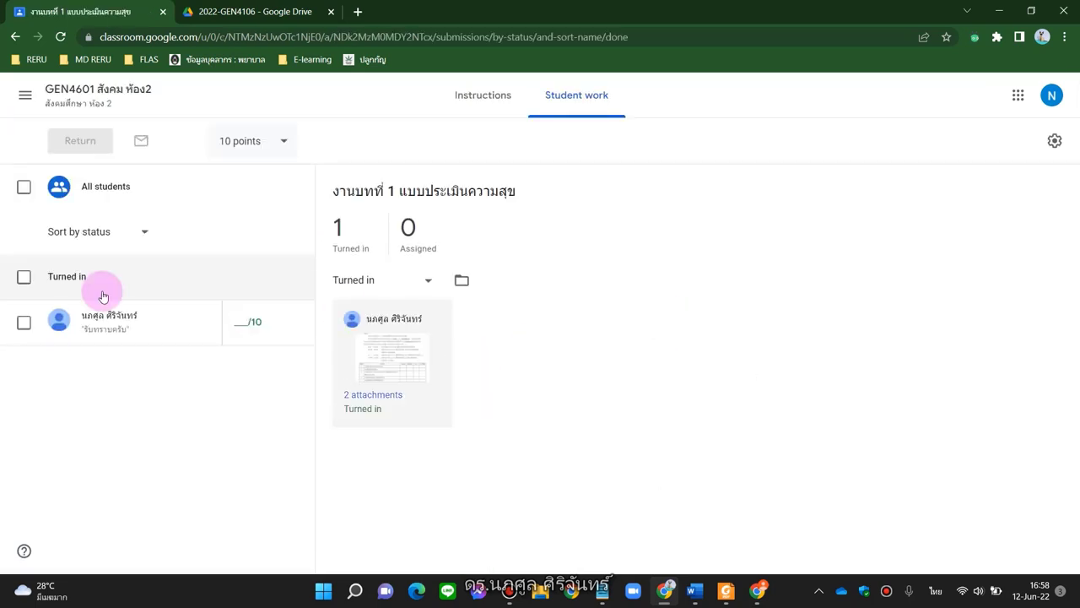
{"action": "left_click", "coordinate": [97, 329]}
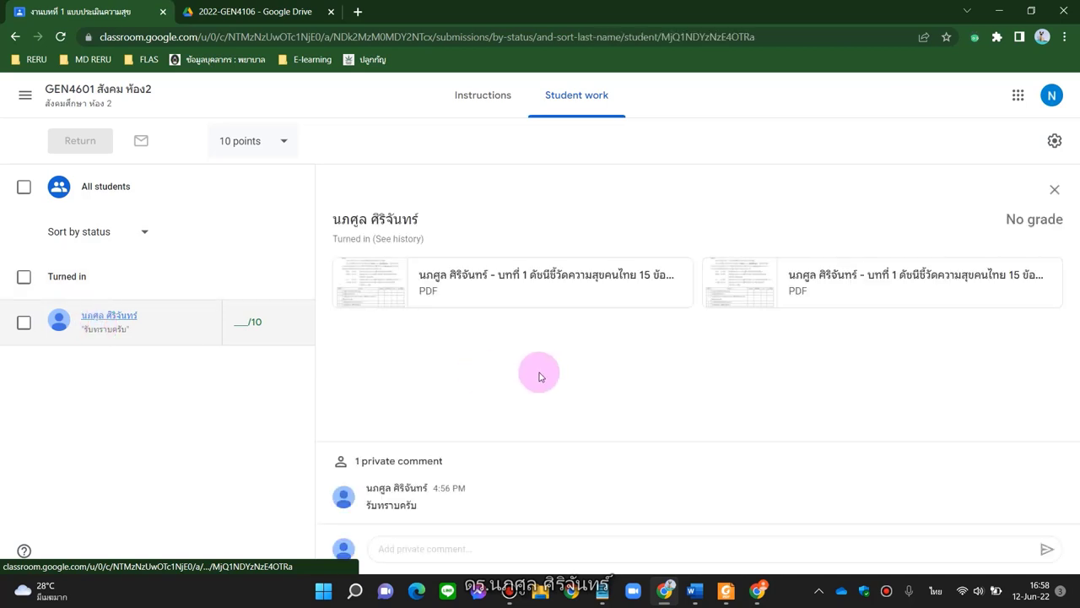
{"action": "left_click", "coordinate": [575, 294]}
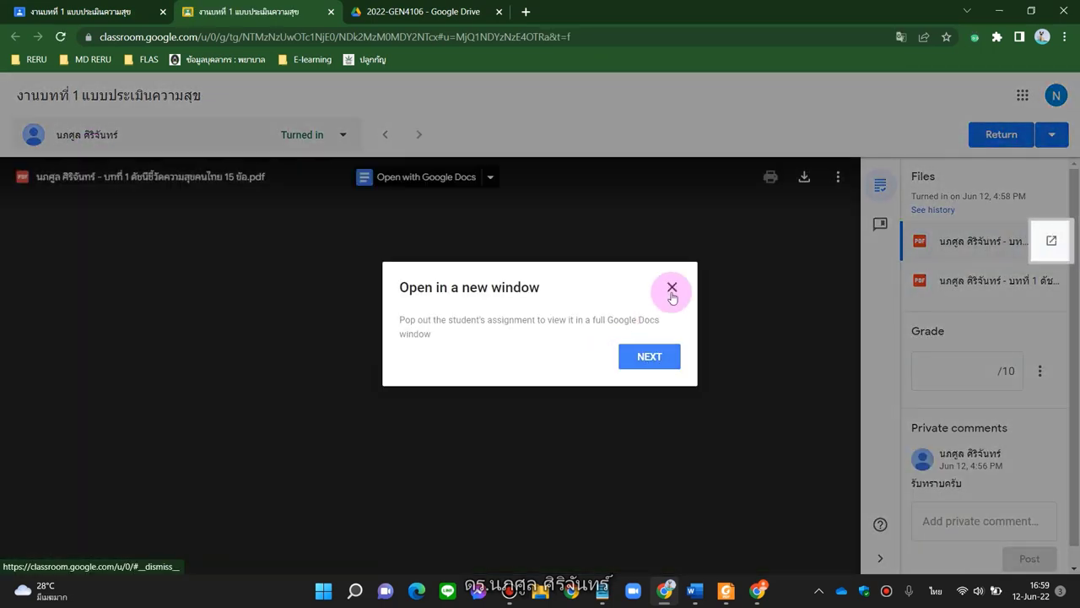
Review both submitted PDFs and enter a grade of 10 for the student
{"action": "left_click", "coordinate": [672, 288]}
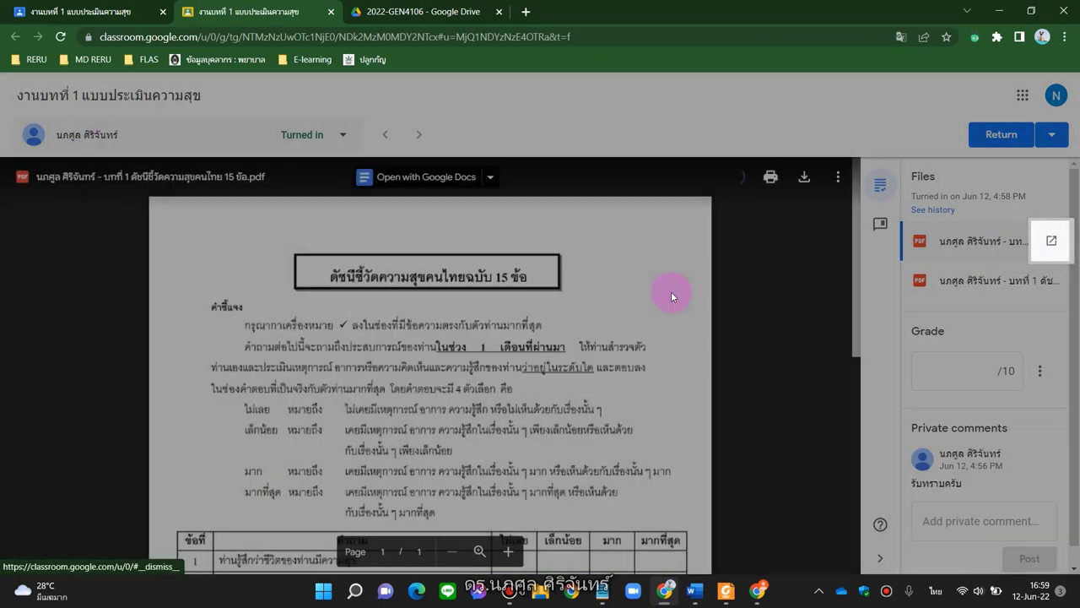
{"action": "left_click", "coordinate": [971, 278]}
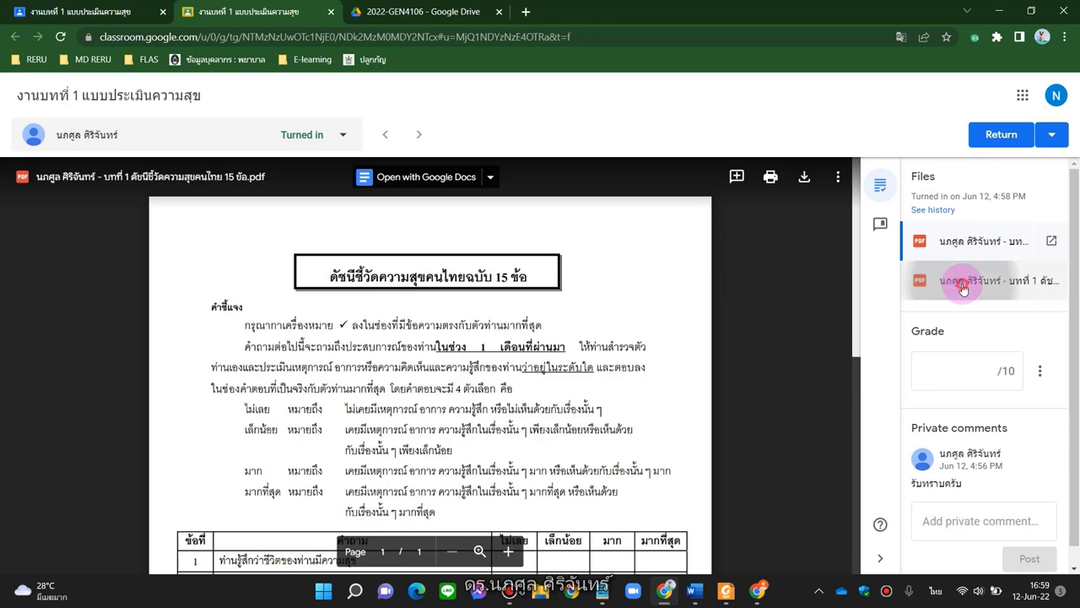
{"action": "left_click", "coordinate": [962, 252]}
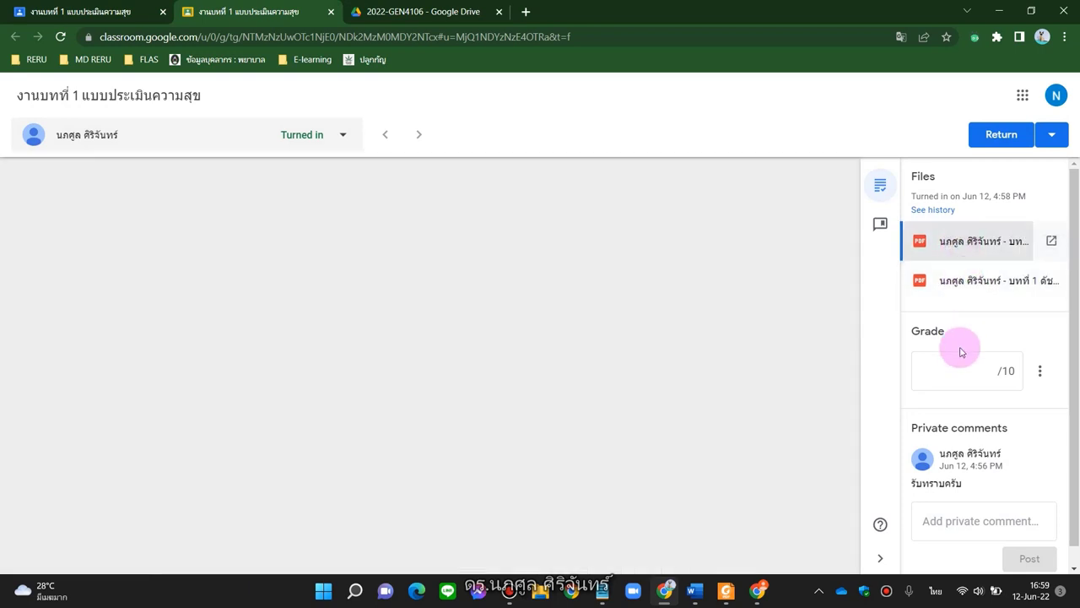
{"action": "left_click", "coordinate": [953, 372]}
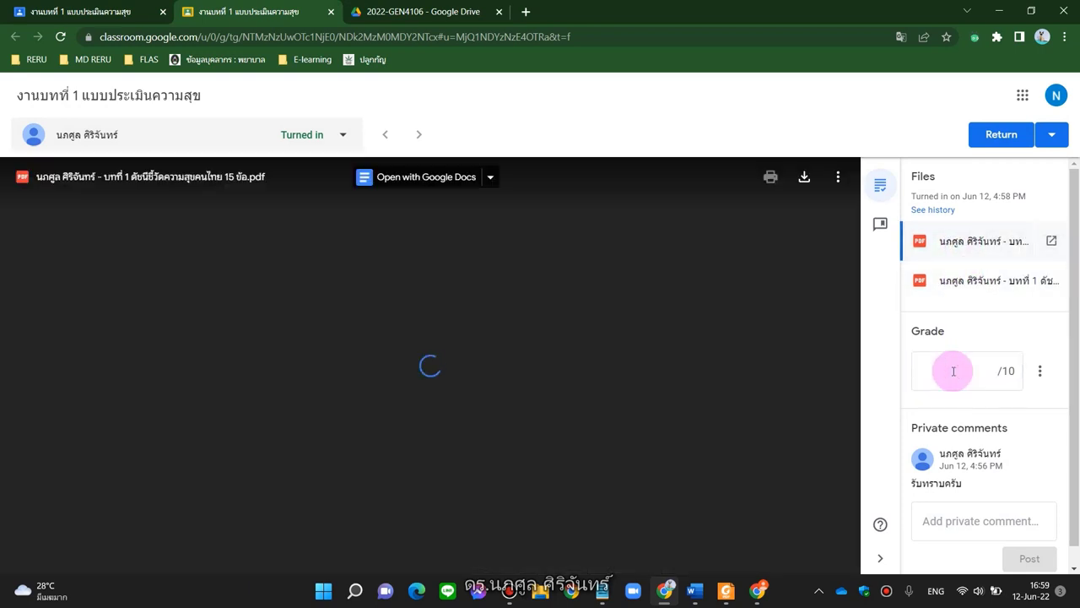
{"action": "key", "text": "grave"}
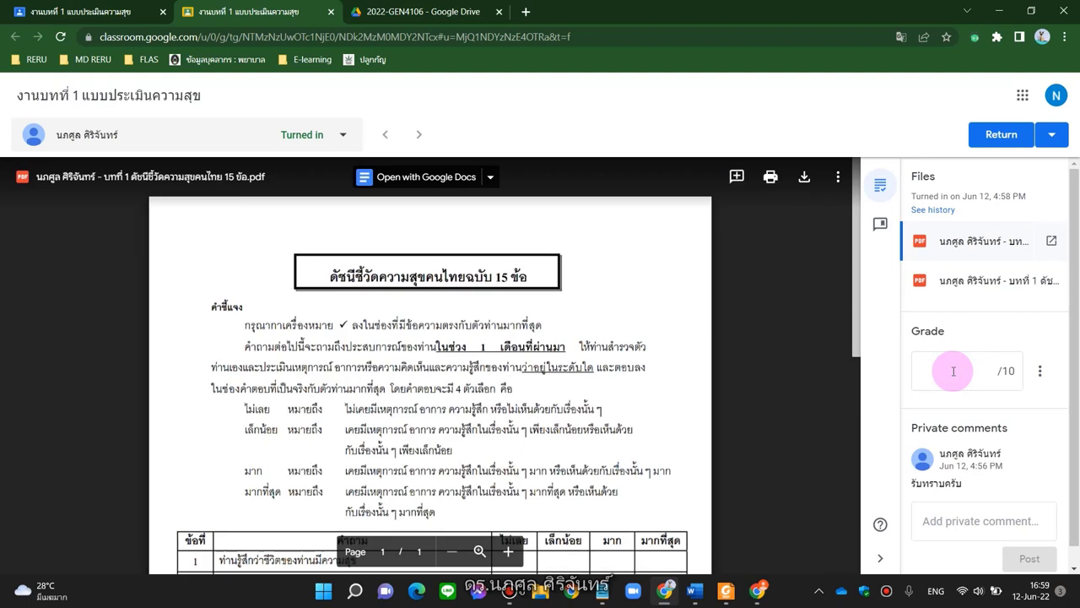
{"action": "left_click", "coordinate": [953, 371]}
{"action": "type", "text": "10"}
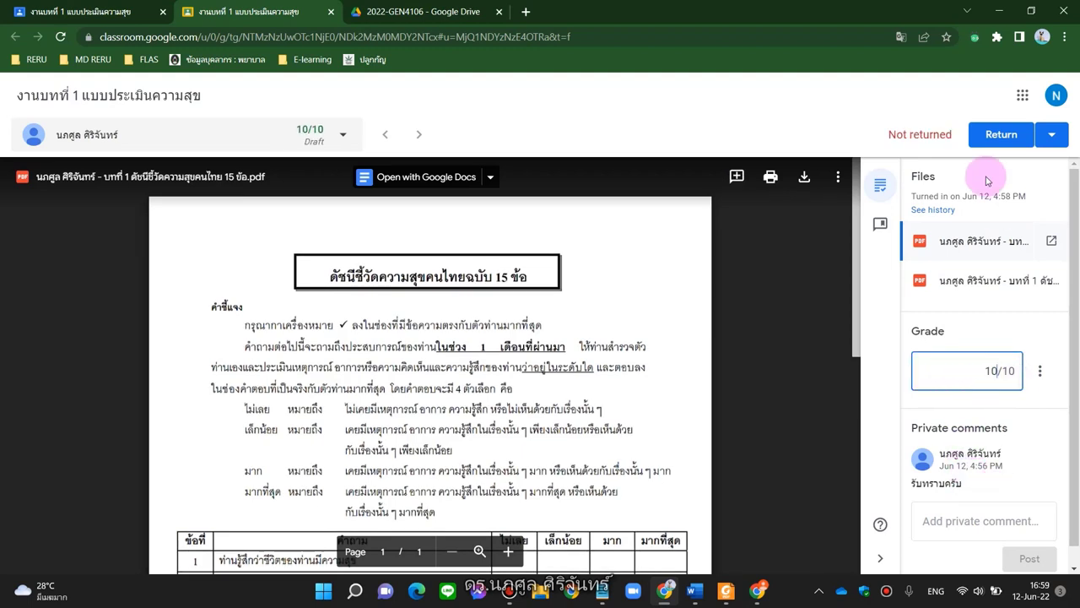
Return the graded work to the student, then close the grading tab and refresh the page
{"action": "left_click", "coordinate": [990, 132]}
{"action": "left_click", "coordinate": [656, 375]}
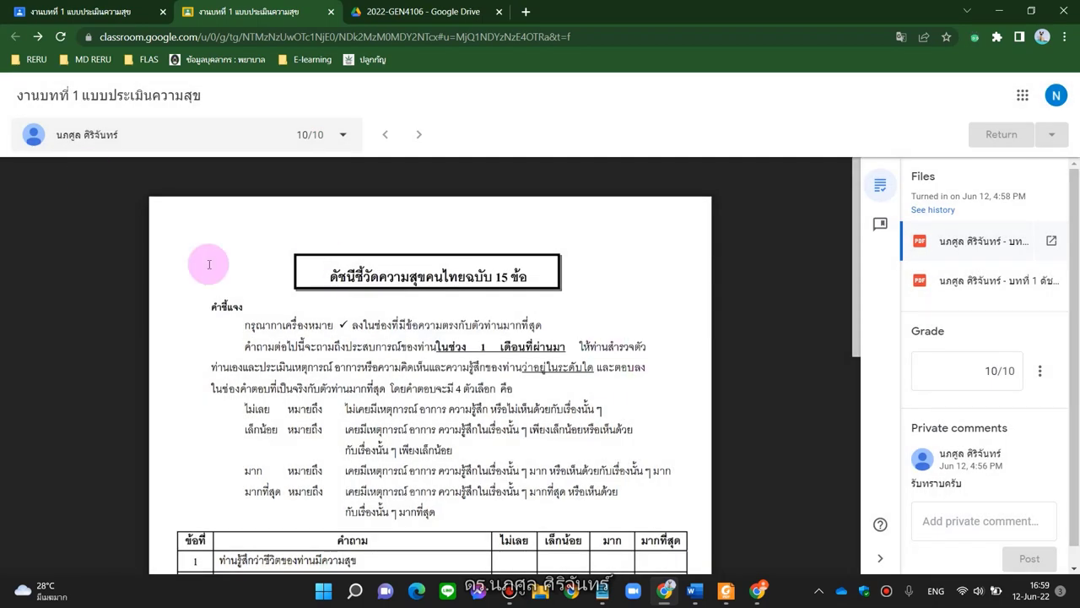
{"action": "left_click", "coordinate": [332, 13]}
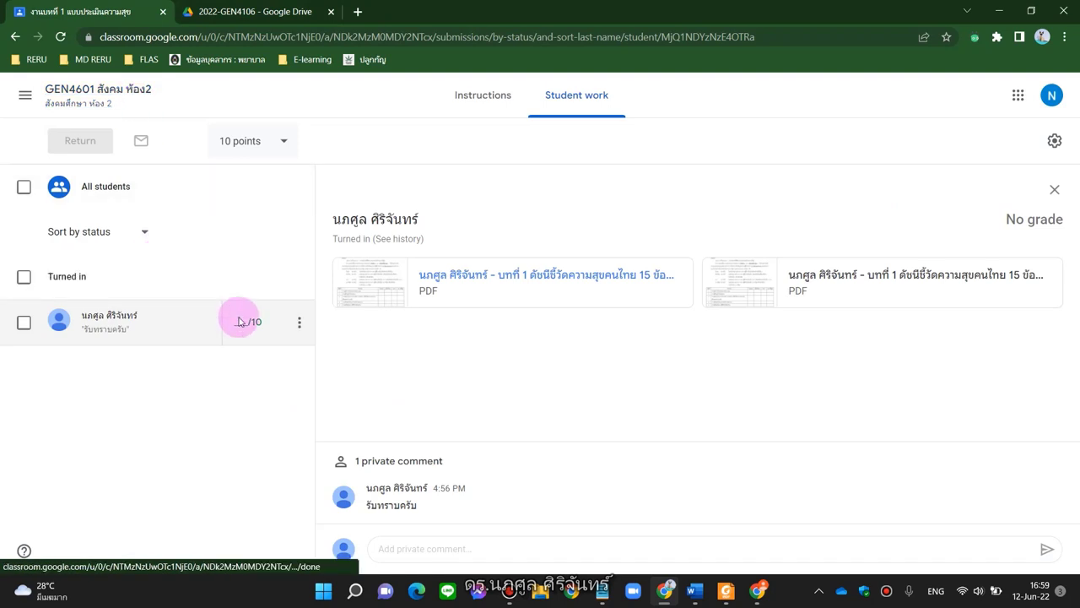
{"action": "left_click", "coordinate": [61, 36]}
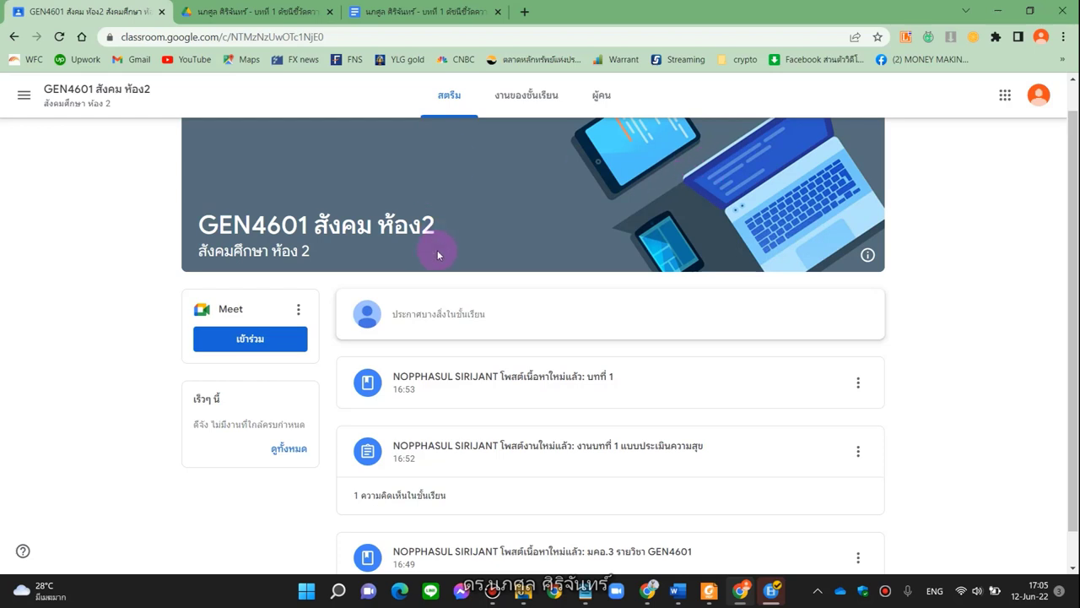
On the Classwork list, confirm the chapter 1 assignment is marked Graded and open its details
{"action": "scroll", "coordinate": [437, 250], "scroll_direction": "down", "scroll_amount": 1}
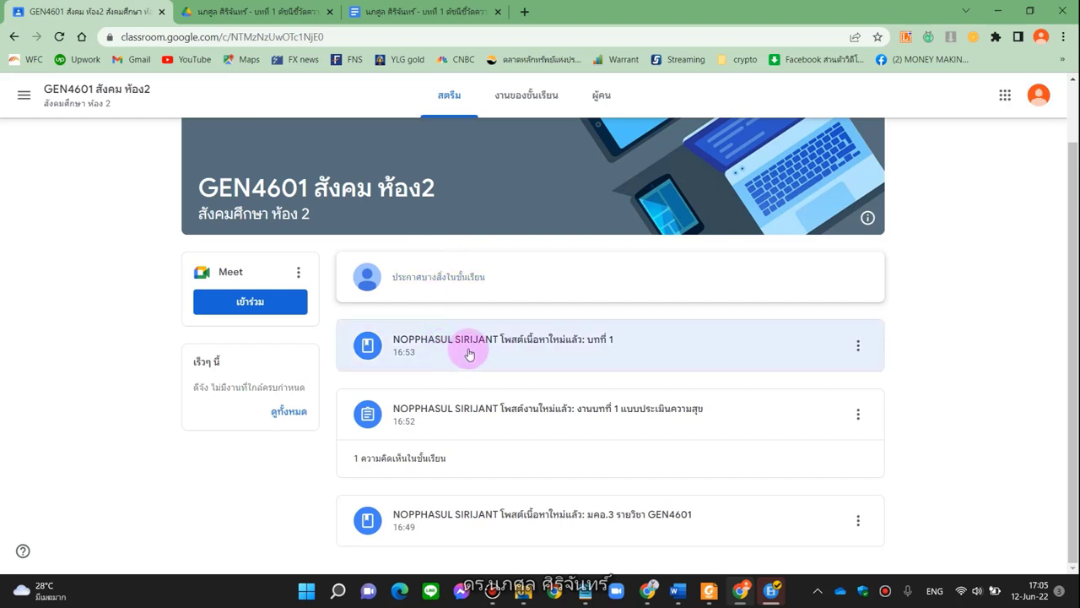
{"action": "scroll", "coordinate": [472, 351], "scroll_direction": "up", "scroll_amount": 1}
{"action": "left_click", "coordinate": [528, 114]}
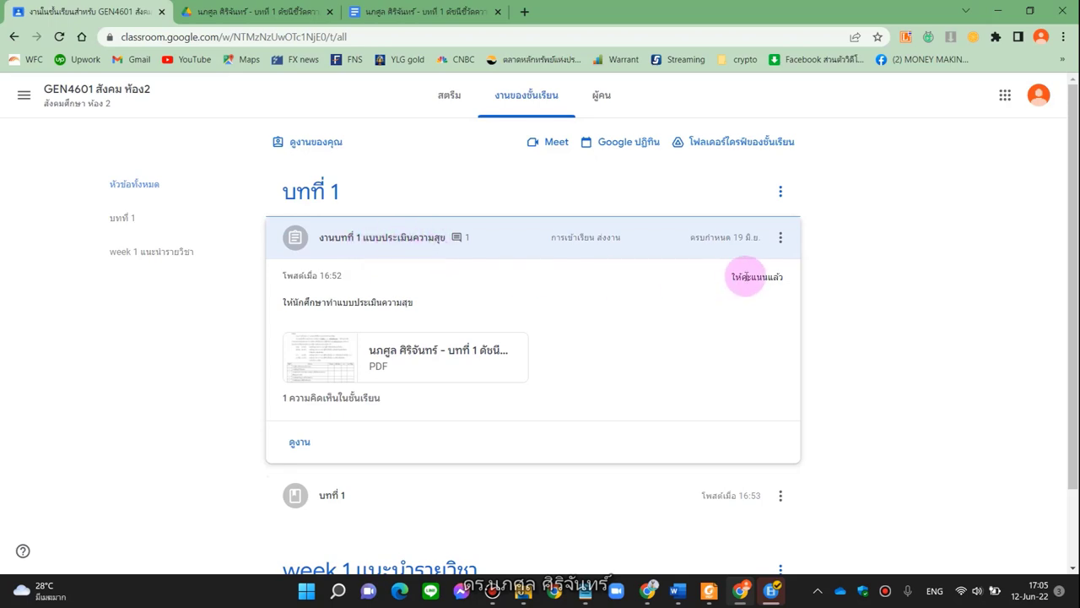
{"action": "left_click_drag", "start_coordinate": [724, 283], "coordinate": [790, 281]}
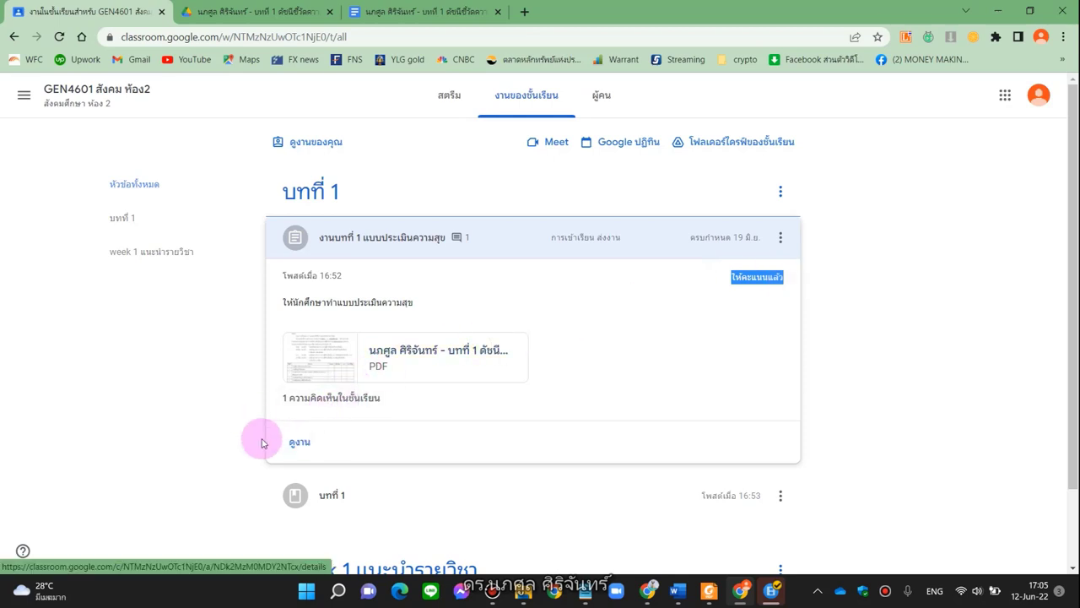
{"action": "left_click", "coordinate": [300, 443]}
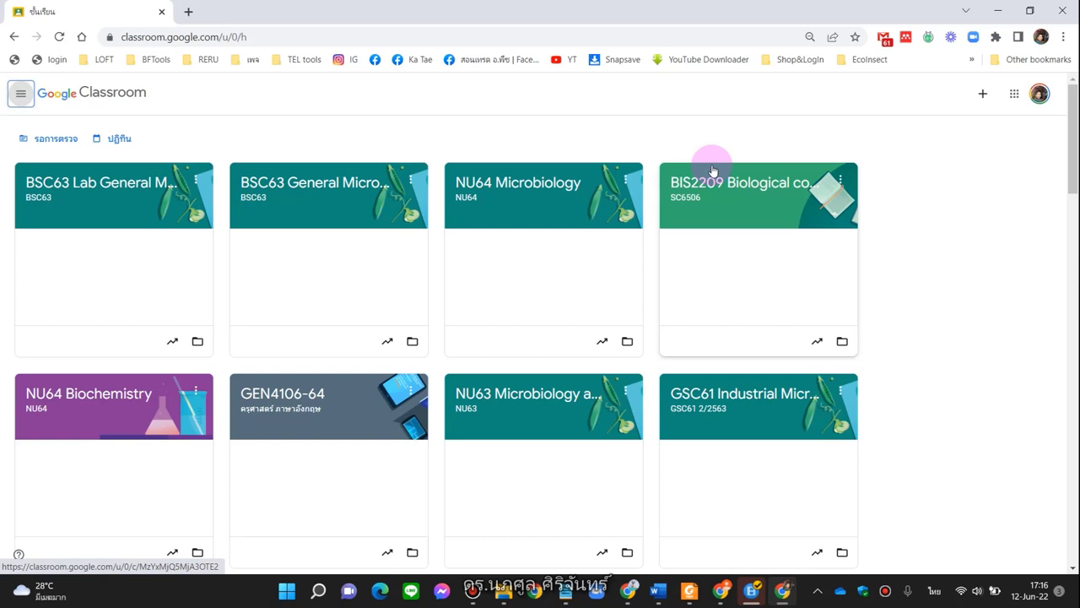
Open the BSC63 Lab General Microbiology class and show its Grades table
{"action": "left_click", "coordinate": [84, 183]}
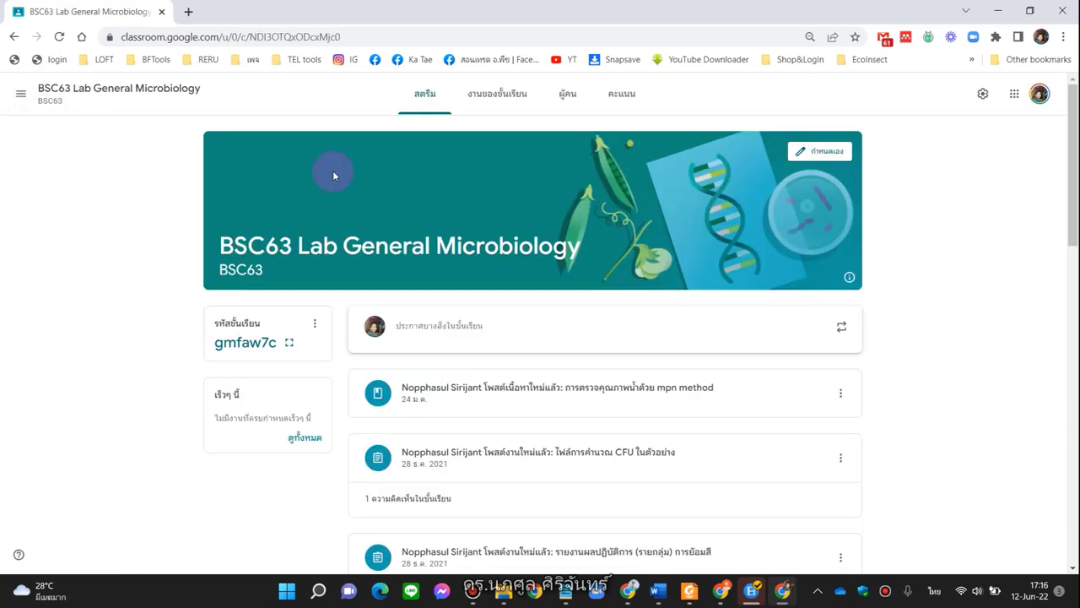
{"action": "left_click", "coordinate": [610, 107]}
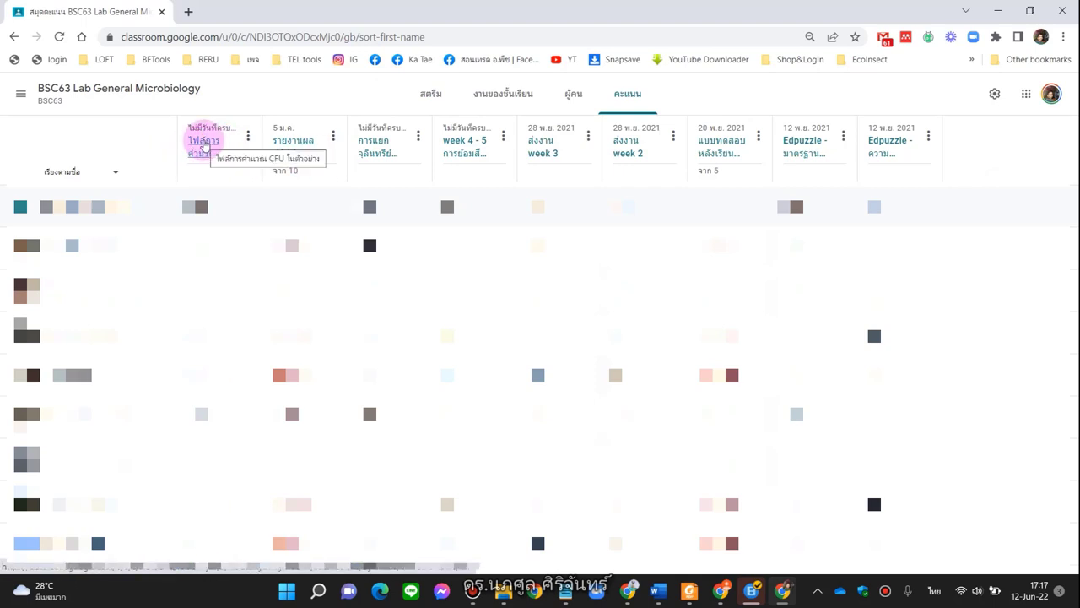
Export all grades for the CFU calculation assignment from its settings gear
{"action": "left_click", "coordinate": [195, 147]}
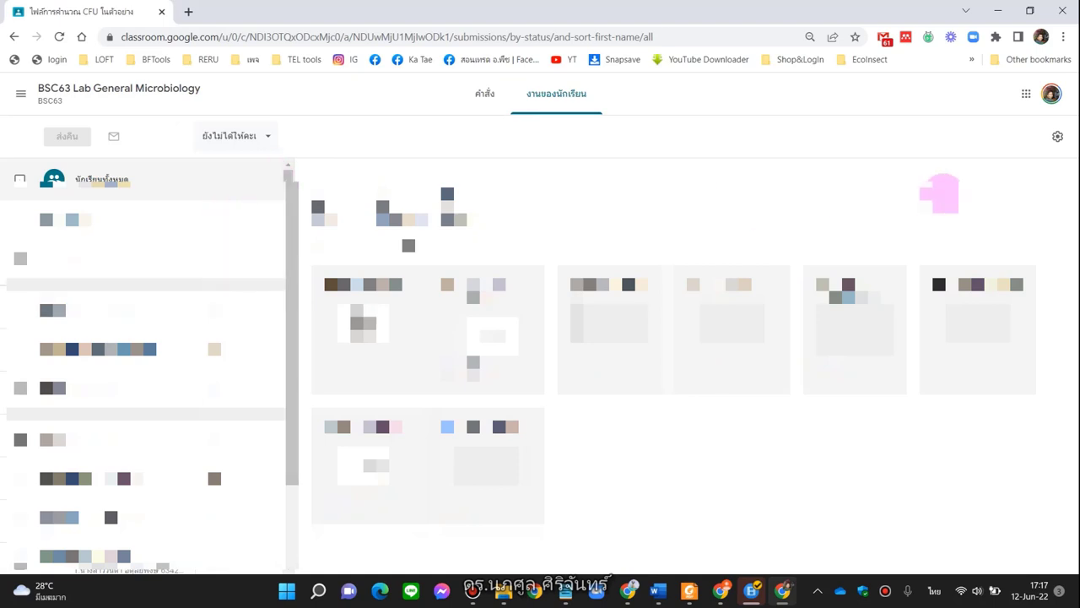
{"action": "left_click", "coordinate": [1058, 138]}
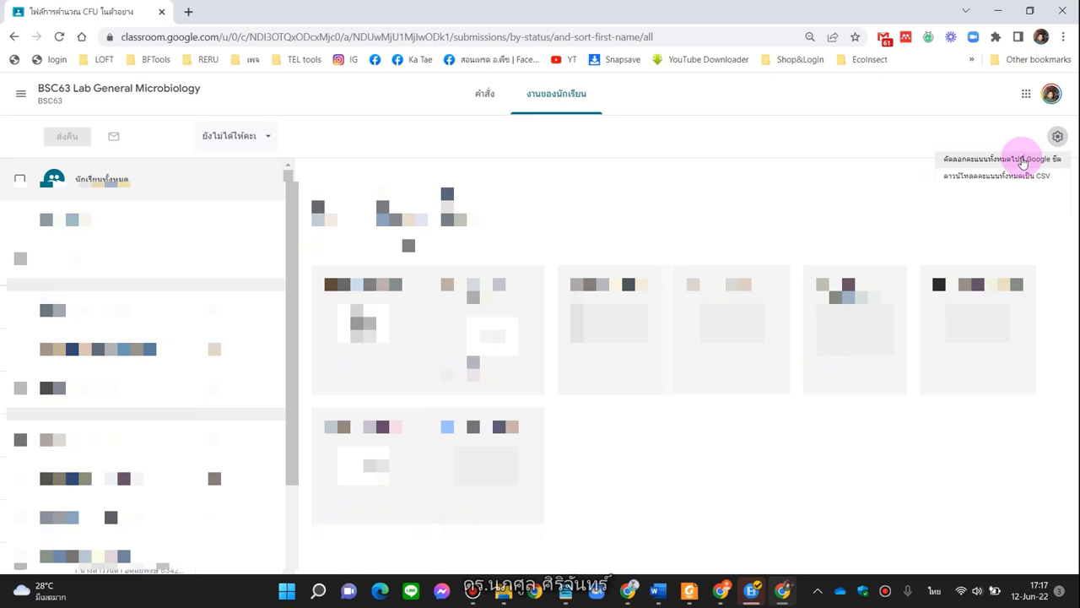
{"action": "left_click", "coordinate": [1023, 160]}
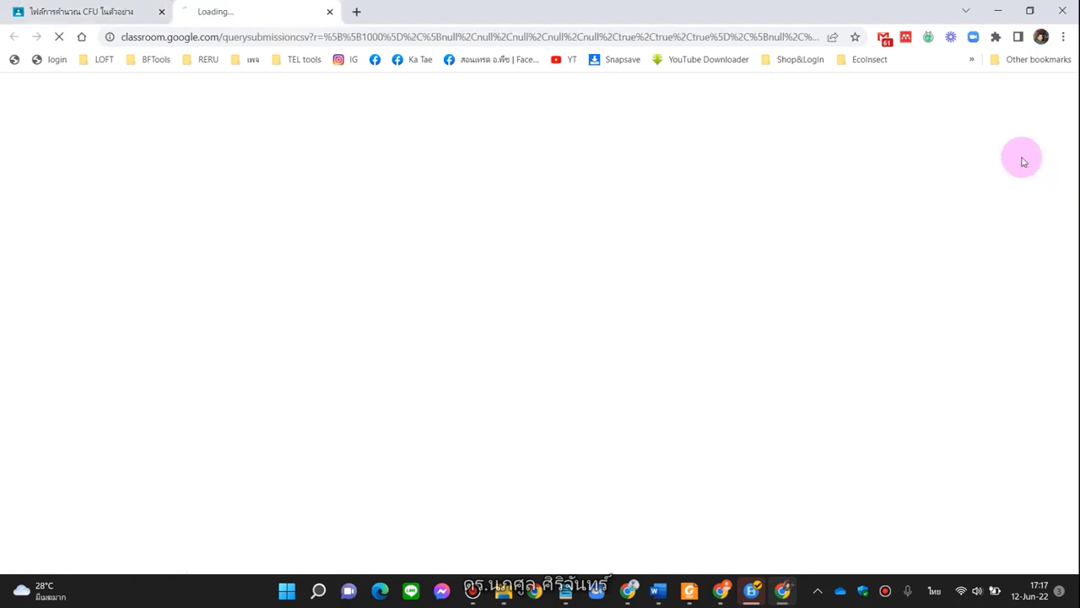